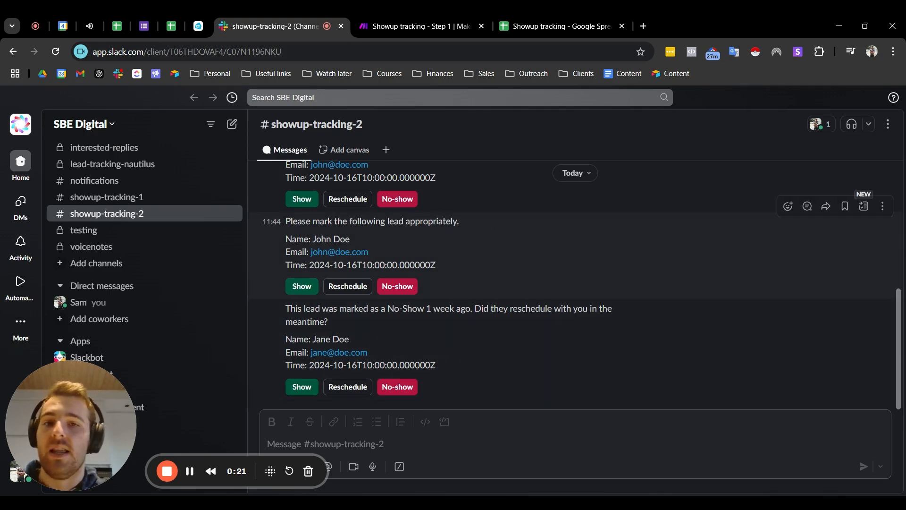
Step: Mark the lead in the "Please mark the following lead appropriately" message as Show, and check its status in the Showup tracking spreadsheet
{"action": "left_click_drag", "start_coordinate": [463, 268], "coordinate": [282, 273]}
{"action": "left_click", "coordinate": [263, 253]}
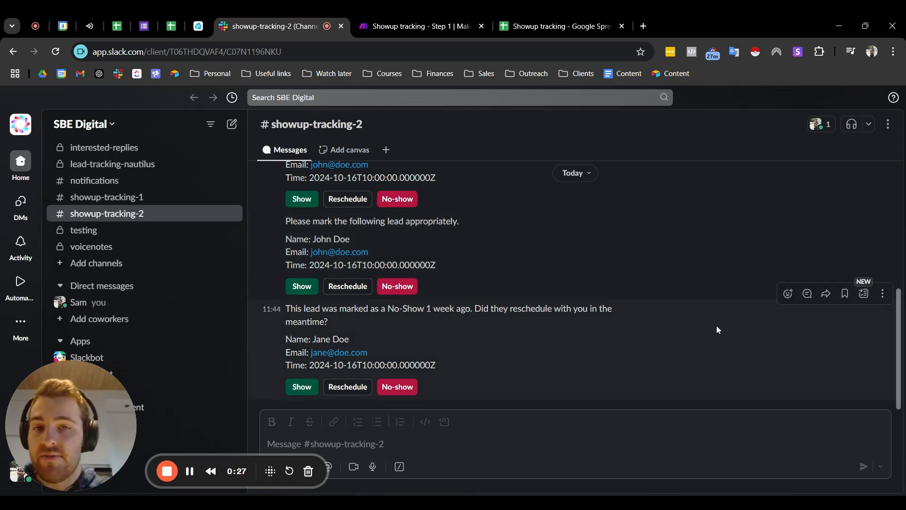
{"action": "left_click_drag", "start_coordinate": [283, 265], "coordinate": [438, 265]}
{"action": "left_click", "coordinate": [455, 260]}
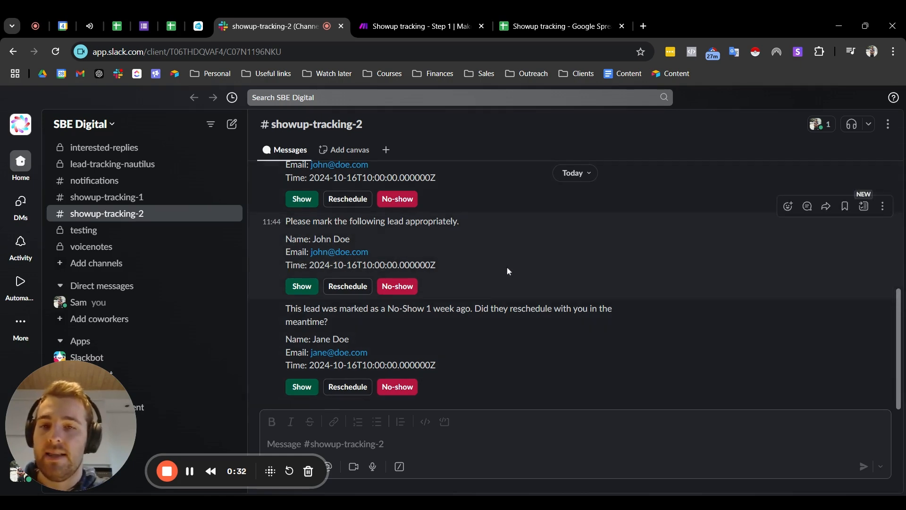
{"action": "left_click", "coordinate": [308, 289]}
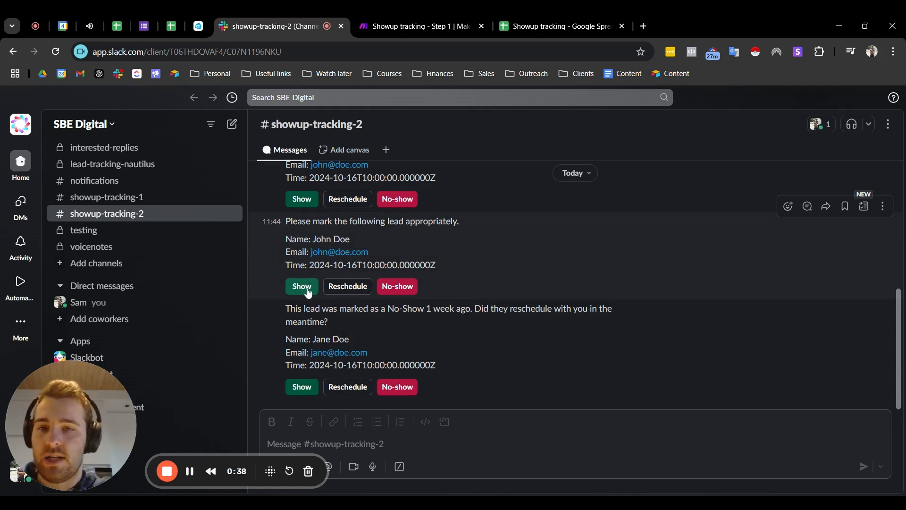
{"action": "left_click", "coordinate": [308, 290]}
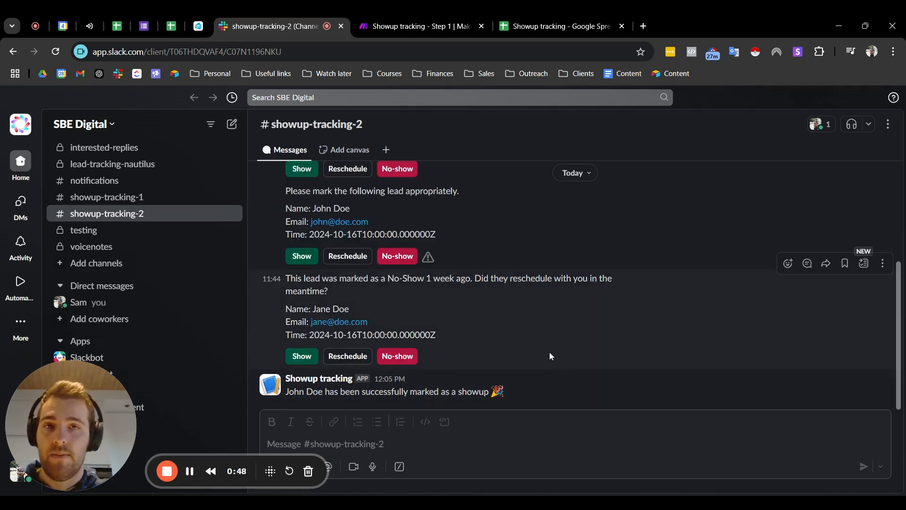
{"action": "left_click", "coordinate": [535, 29]}
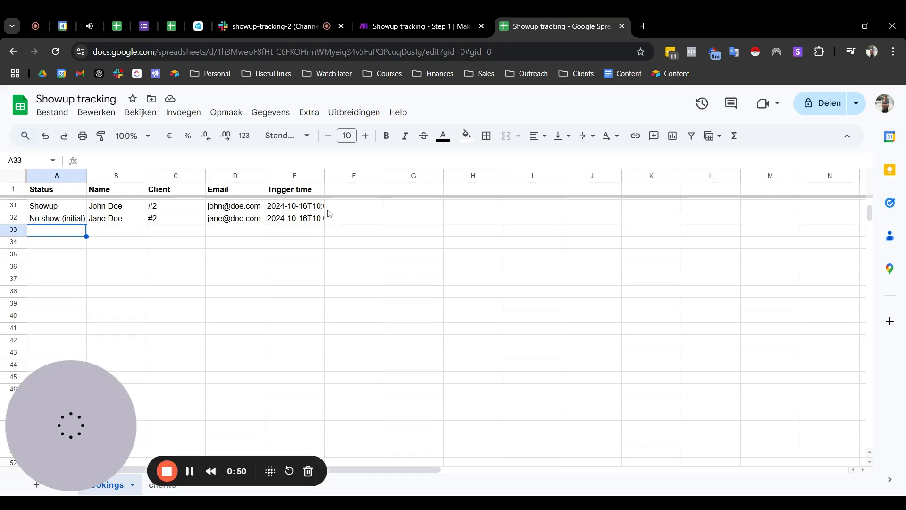
{"action": "left_click", "coordinate": [63, 207]}
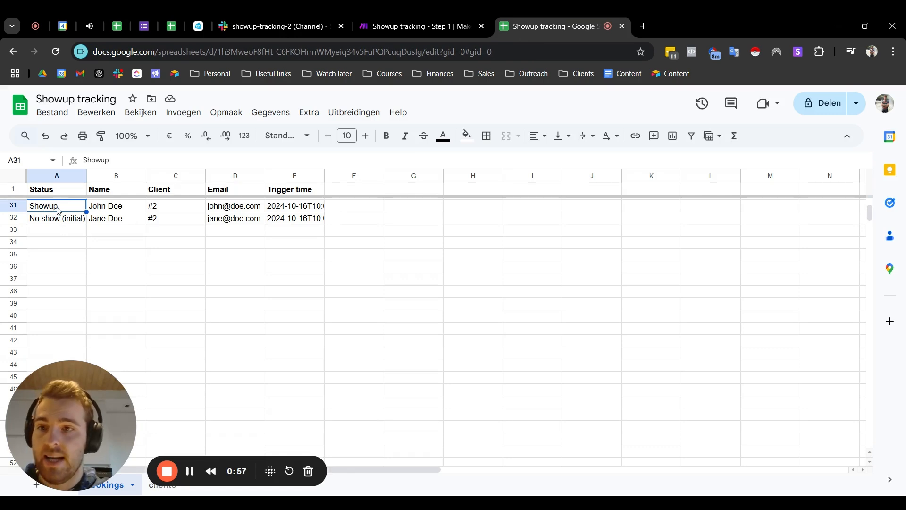
Step: Switch to Slack and reschedule the lead marked as a No-Show 1 week ago to November 12th, 2024 at 5:00 AM
{"action": "left_click", "coordinate": [275, 27]}
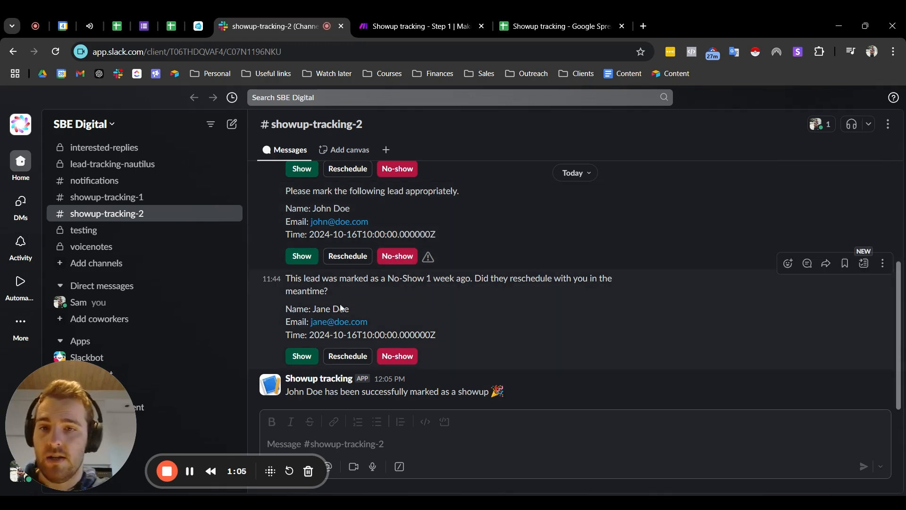
{"action": "left_click", "coordinate": [342, 359]}
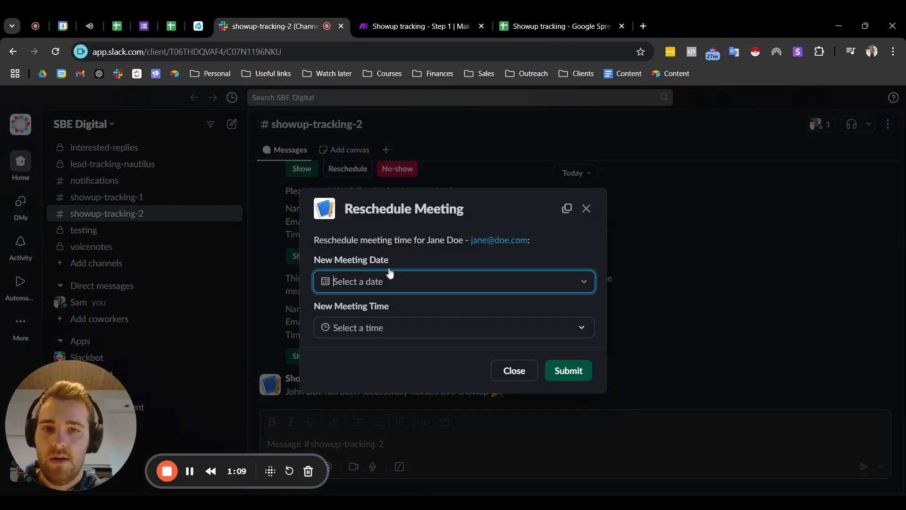
{"action": "left_click", "coordinate": [366, 281]}
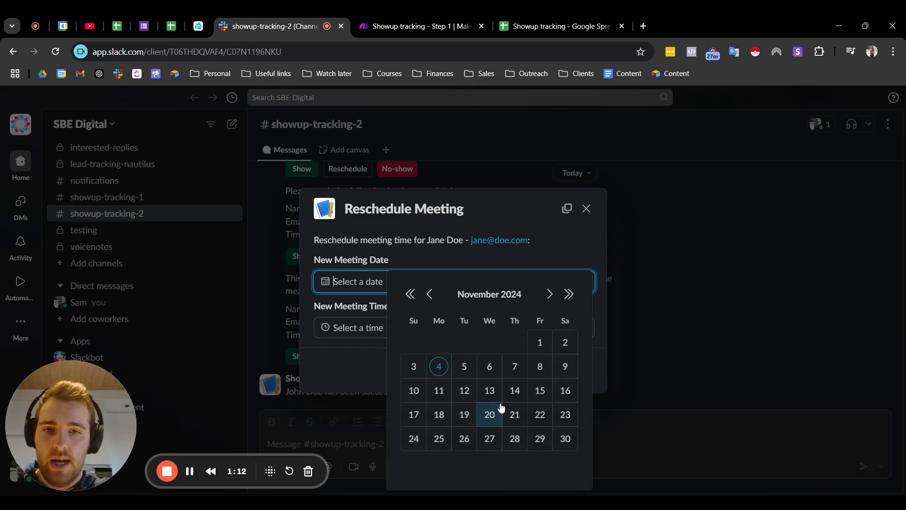
{"action": "left_click", "coordinate": [464, 391]}
{"action": "left_click", "coordinate": [392, 329]}
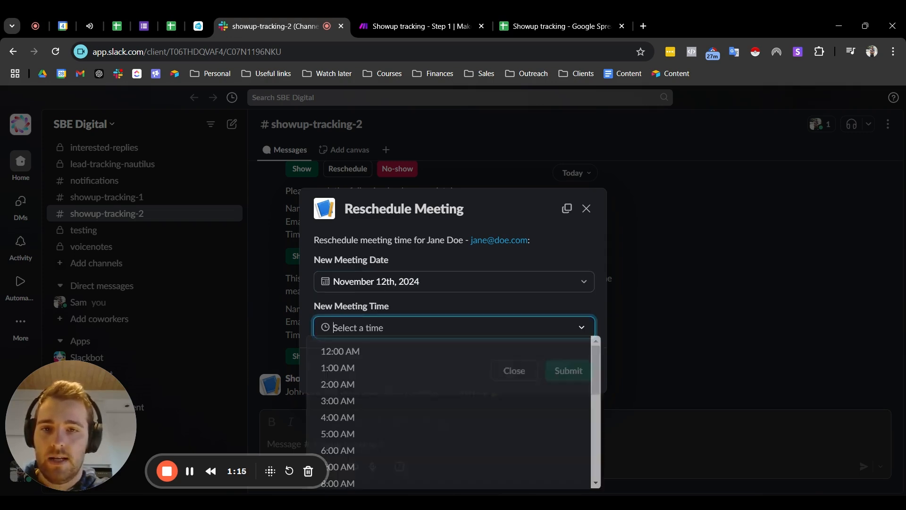
{"action": "left_click", "coordinate": [377, 434]}
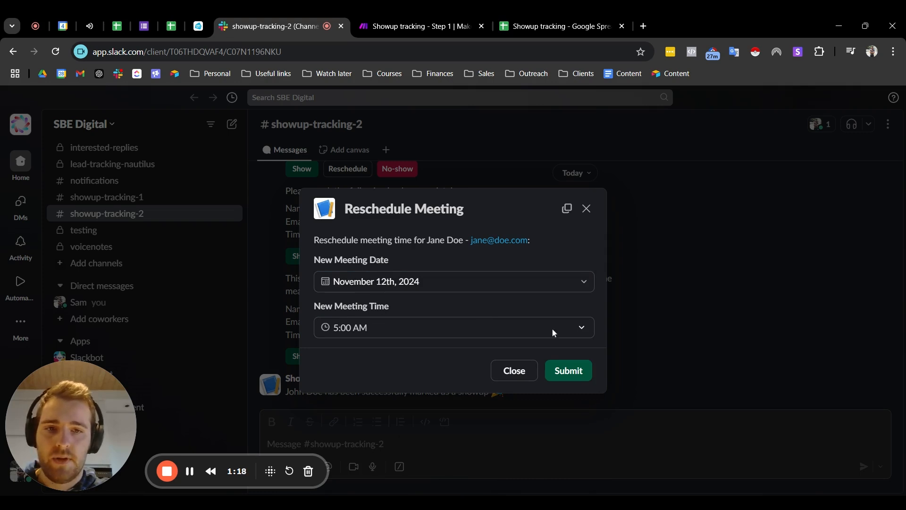
{"action": "left_click", "coordinate": [559, 370]}
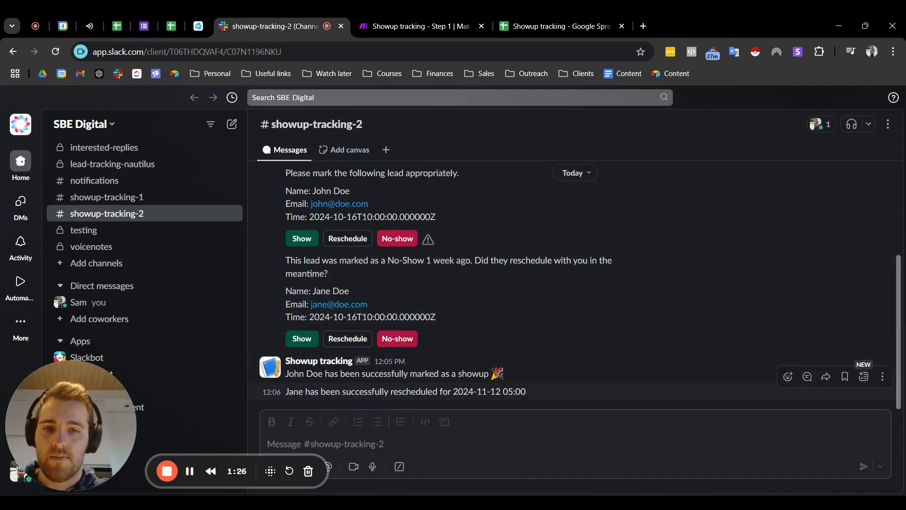
Step: Check the rescheduled lead's status and trigger time in row 32 of the Showup tracking spreadsheet, and return to the Slack channel
{"action": "left_click", "coordinate": [557, 26]}
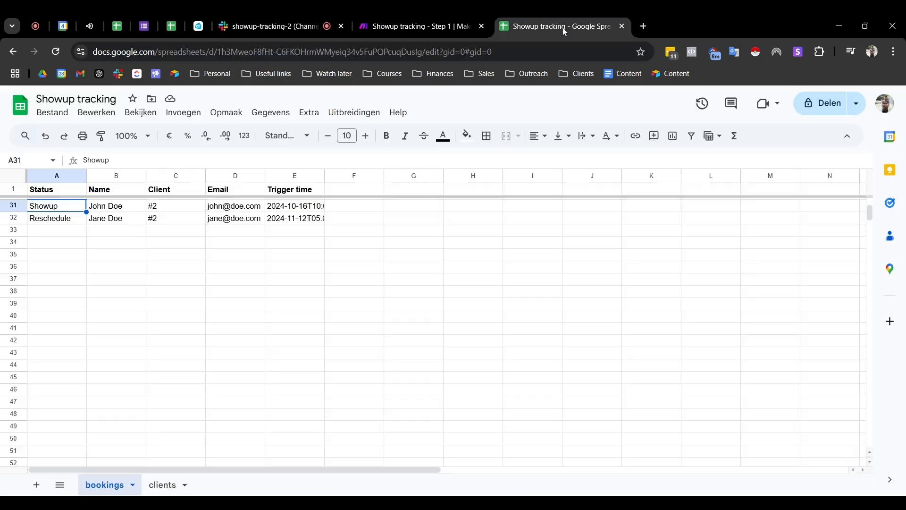
{"action": "left_click", "coordinate": [69, 217]}
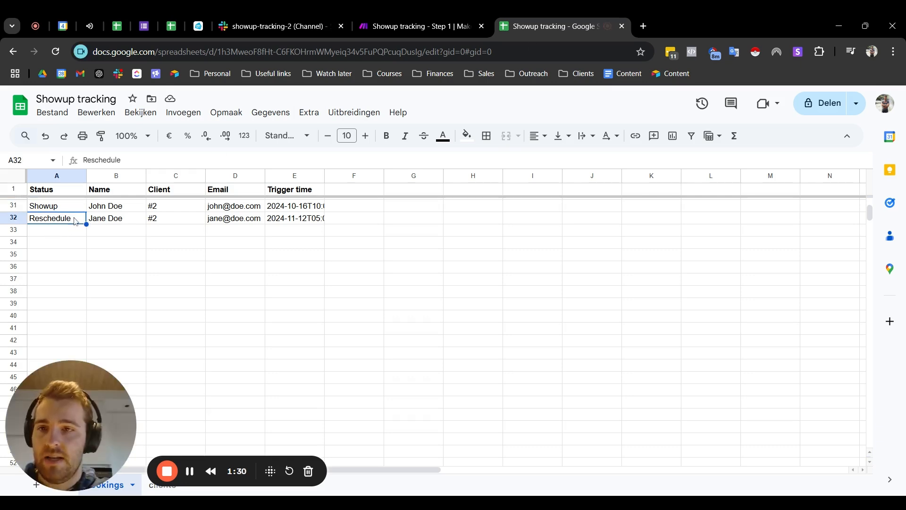
{"action": "left_click", "coordinate": [282, 222]}
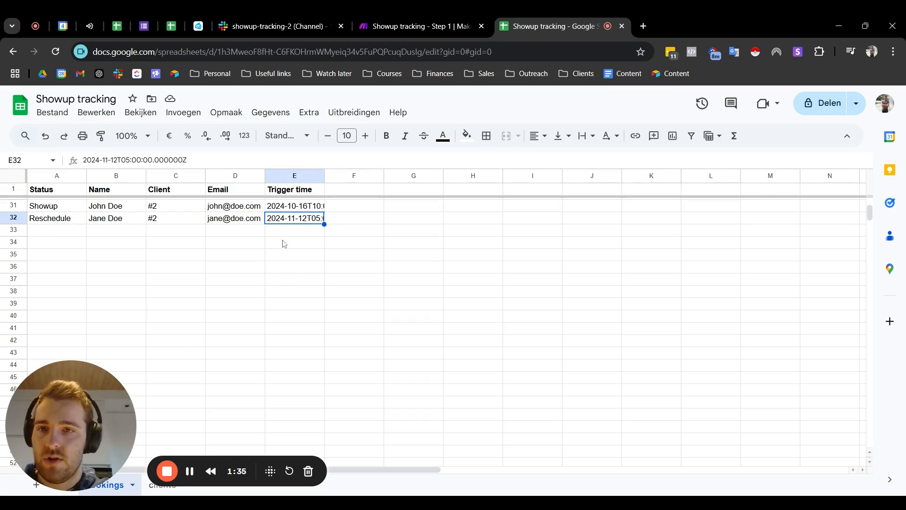
{"action": "left_click", "coordinate": [279, 26]}
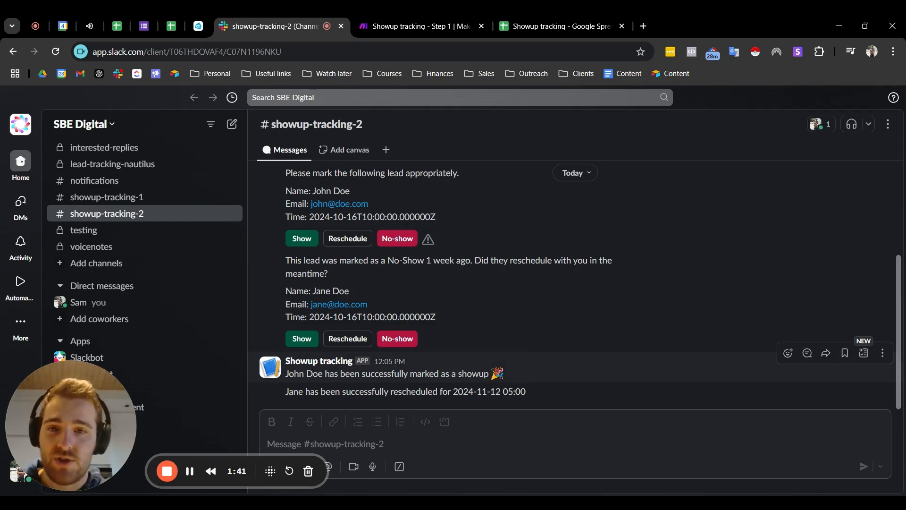
{"action": "scroll", "coordinate": [437, 308], "scroll_direction": "up", "scroll_amount": 2}
{"action": "scroll", "coordinate": [437, 309], "scroll_direction": "down", "scroll_amount": 2}
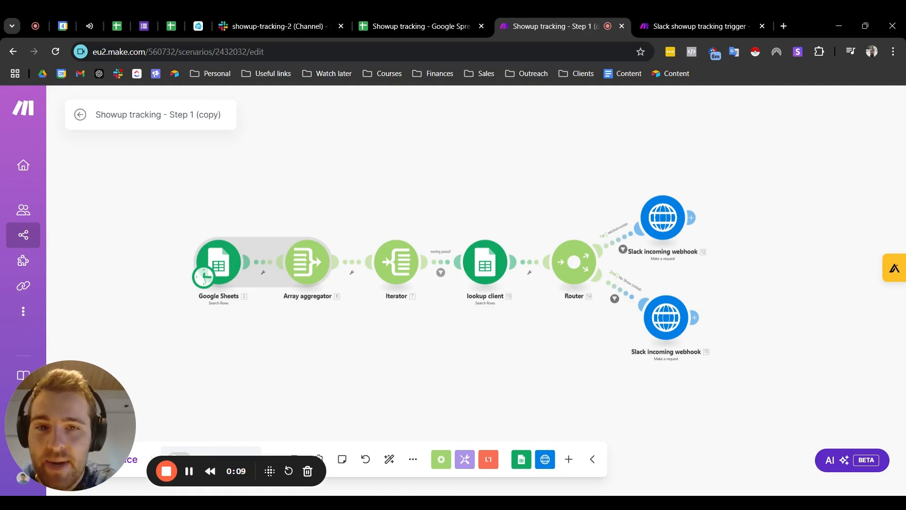
Step: Examine the overall module flow of the "Showup tracking - Step 1 (copy)" scenario in Make
{"action": "scroll", "coordinate": [485, 207], "scroll_direction": "down", "scroll_amount": 2}
{"action": "scroll", "coordinate": [454, 223], "scroll_direction": "up", "scroll_amount": 2}
{"action": "left_click_drag", "start_coordinate": [479, 213], "coordinate": [422, 222]}
{"action": "left_click_drag", "start_coordinate": [359, 216], "coordinate": [380, 221]}
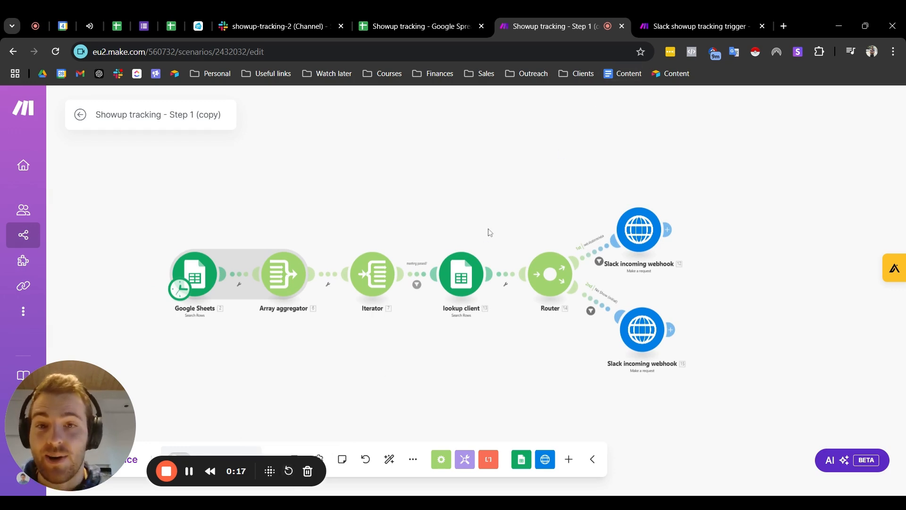
{"action": "left_click_drag", "start_coordinate": [498, 241], "coordinate": [457, 222]}
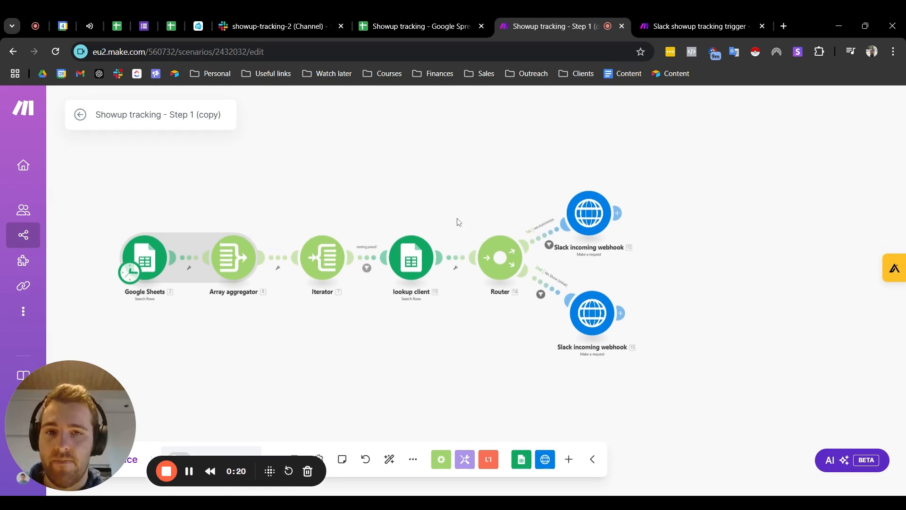
{"action": "scroll", "coordinate": [334, 219], "scroll_direction": "up", "scroll_amount": 3}
{"action": "scroll", "coordinate": [333, 208], "scroll_direction": "down", "scroll_amount": 3}
{"action": "scroll", "coordinate": [344, 197], "scroll_direction": "up", "scroll_amount": 3}
{"action": "mouse_move", "coordinate": [363, 198]}
{"action": "left_mouse_down"}
{"action": "mouse_move", "coordinate": [444, 188]}
{"action": "mouse_move", "coordinate": [376, 185]}
{"action": "mouse_move", "coordinate": [364, 194]}
{"action": "left_mouse_up"}
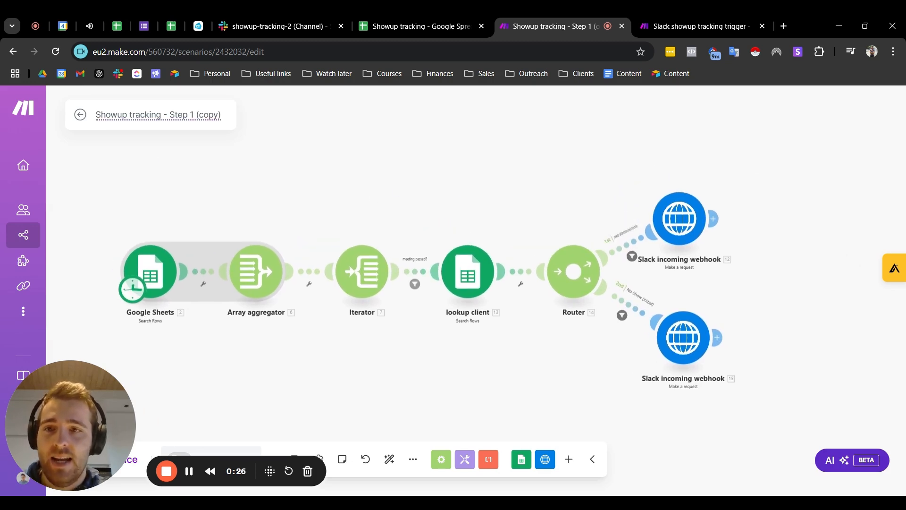
Step: View the branches of the "Slack showup tracking trigger - Step 2 (copy)" scenario and return to the Step 1 scenario
{"action": "left_click", "coordinate": [702, 23]}
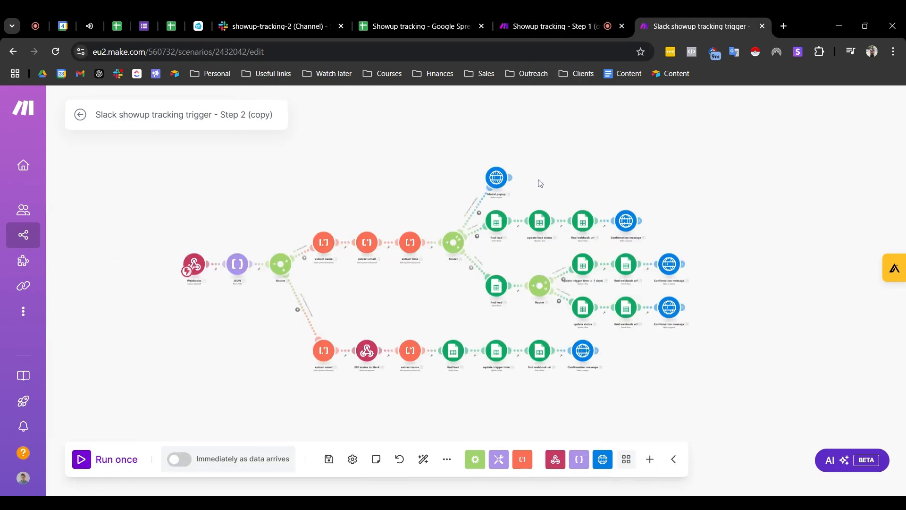
{"action": "scroll", "coordinate": [512, 221], "scroll_direction": "up", "scroll_amount": 3}
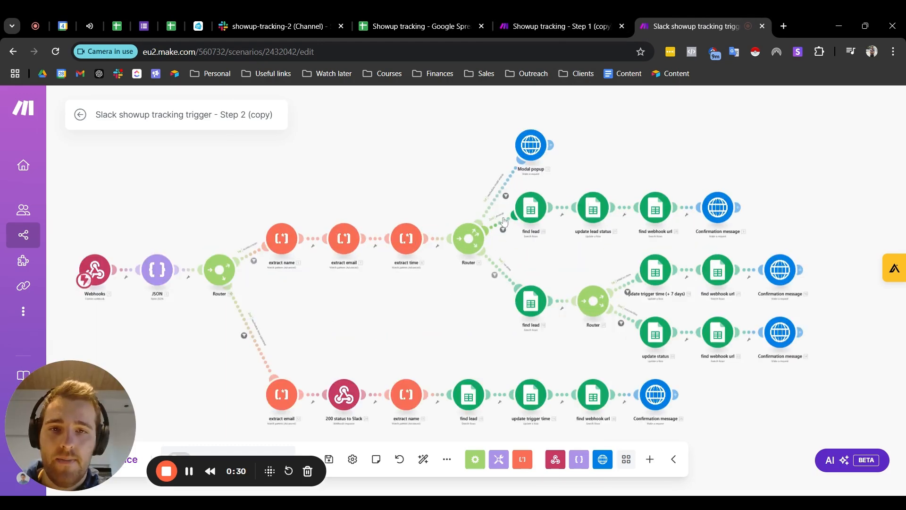
{"action": "left_click", "coordinate": [561, 24]}
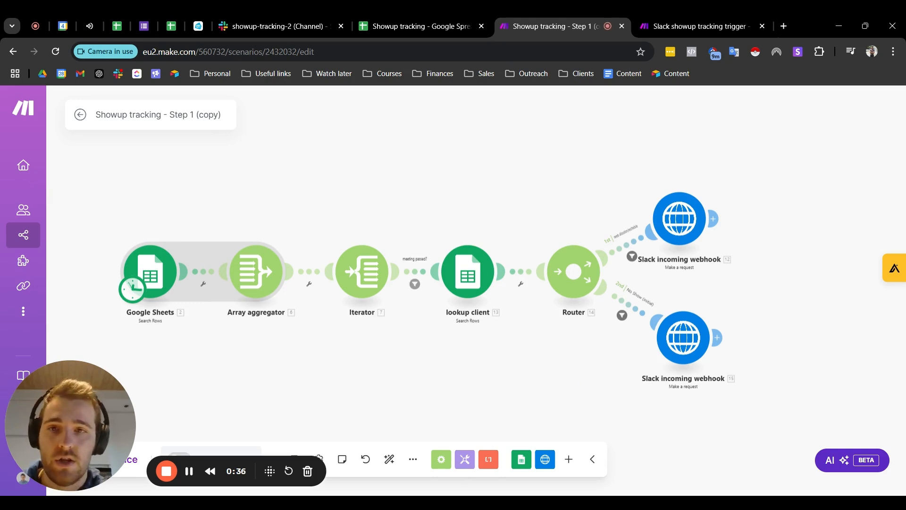
Step: Review the Step 1 scenario's flow, focusing on its starting Google Sheets Search Rows module
{"action": "scroll", "coordinate": [551, 186], "scroll_direction": "up", "scroll_amount": 1}
{"action": "scroll", "coordinate": [502, 219], "scroll_direction": "down", "scroll_amount": 1}
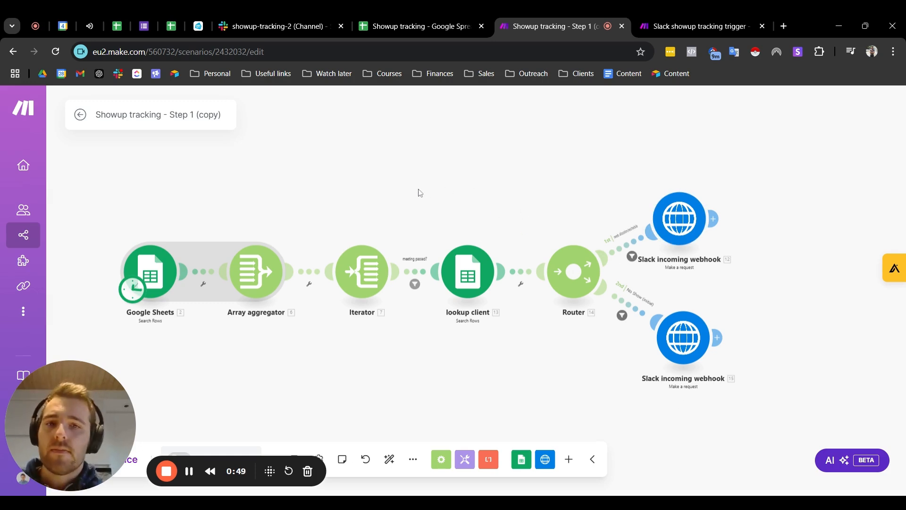
{"action": "left_click_drag", "start_coordinate": [343, 191], "coordinate": [363, 181]}
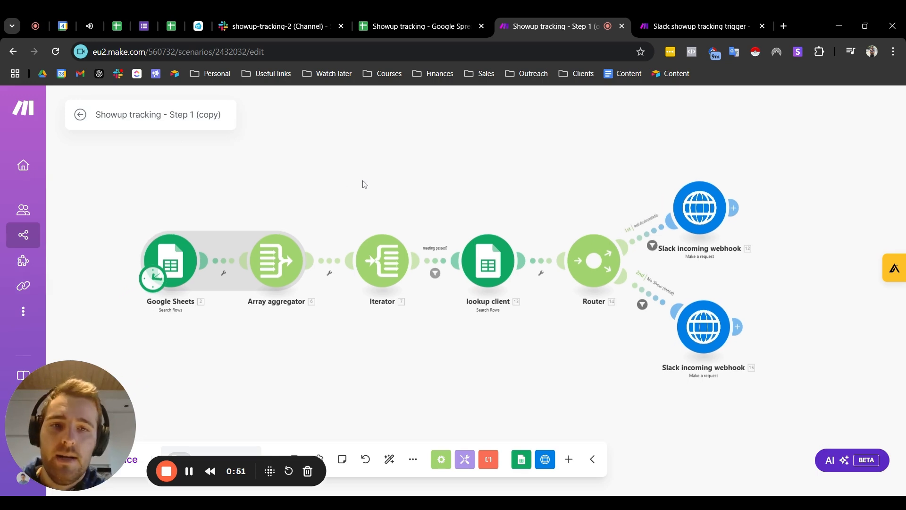
{"action": "scroll", "coordinate": [391, 165], "scroll_direction": "up", "scroll_amount": 1}
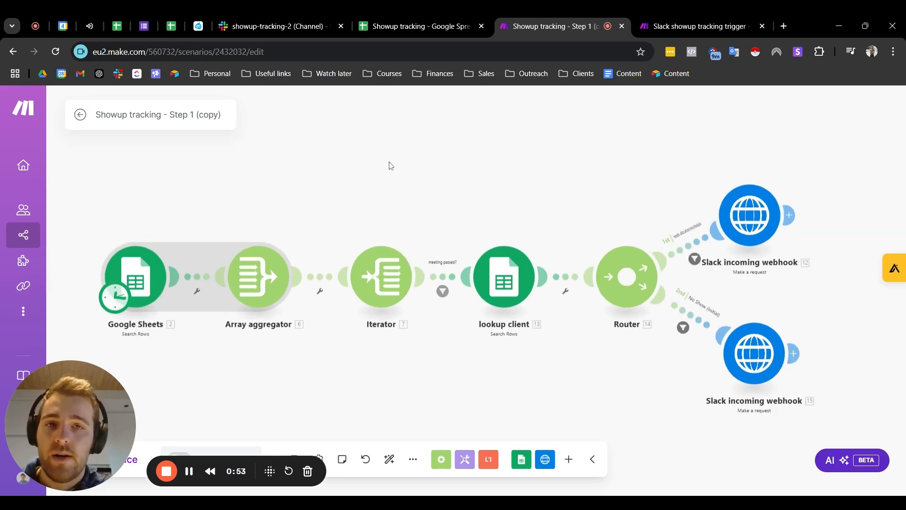
{"action": "scroll", "coordinate": [354, 186], "scroll_direction": "down", "scroll_amount": 1}
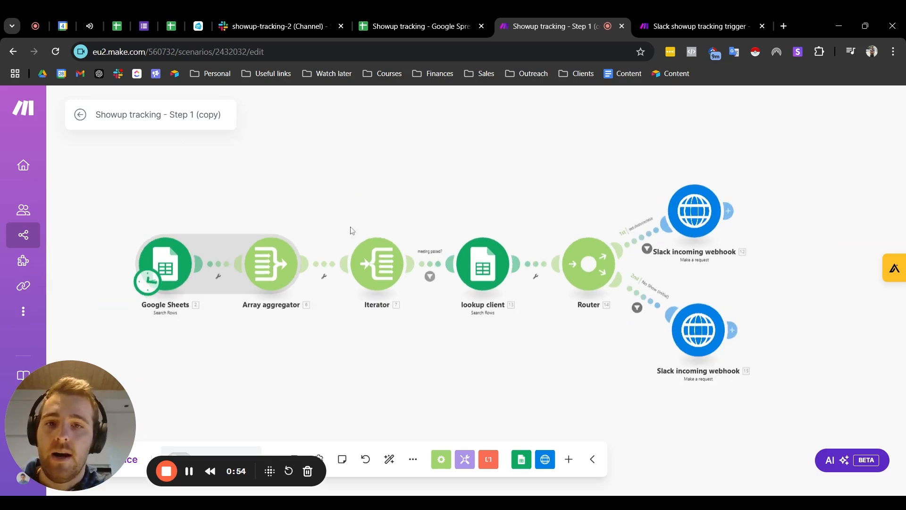
{"action": "left_click", "coordinate": [174, 267]}
{"action": "left_click", "coordinate": [447, 106]}
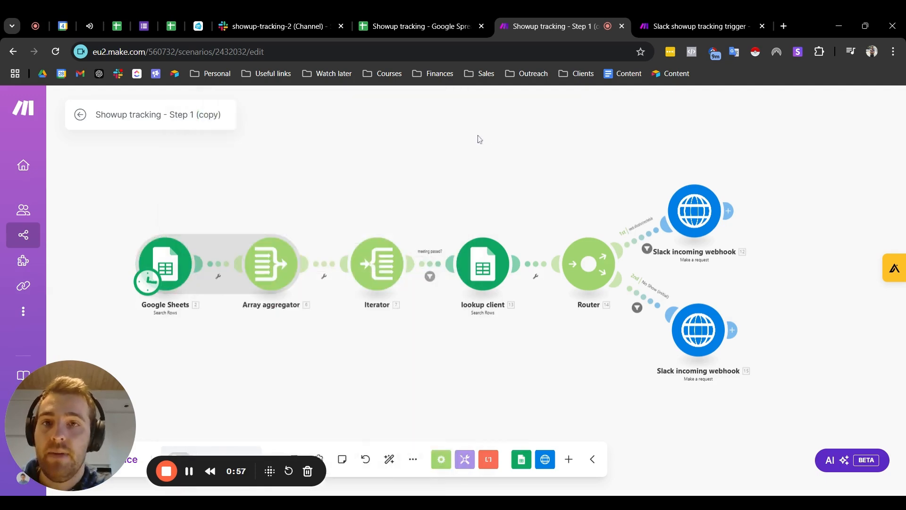
Step: Switch to the Showup tracking spreadsheet and review the booking rows 31 and 32 across the Status to Trigger time columns
{"action": "left_click", "coordinate": [402, 30]}
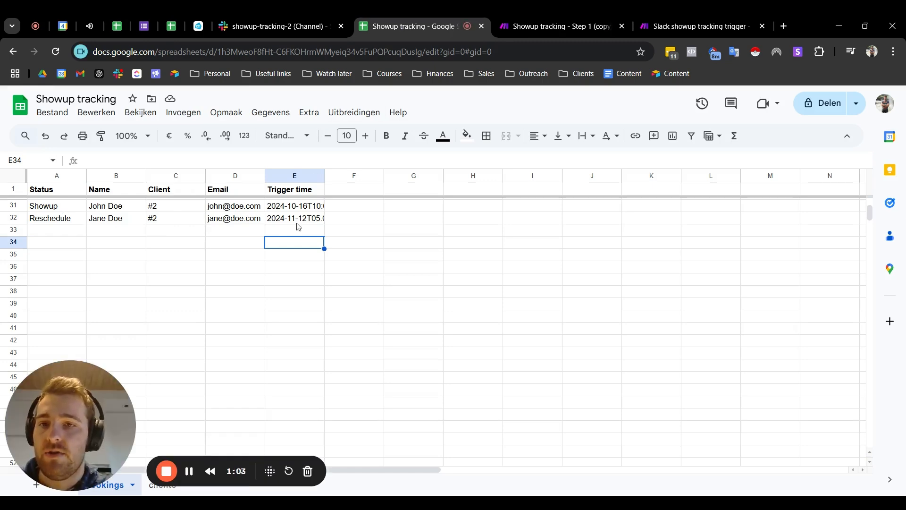
{"action": "left_click", "coordinate": [233, 210]}
{"action": "left_click_drag", "start_coordinate": [56, 205], "coordinate": [309, 216]}
{"action": "left_click", "coordinate": [380, 232]}
{"action": "left_click_drag", "start_coordinate": [44, 208], "coordinate": [366, 246]}
{"action": "left_click", "coordinate": [409, 267]}
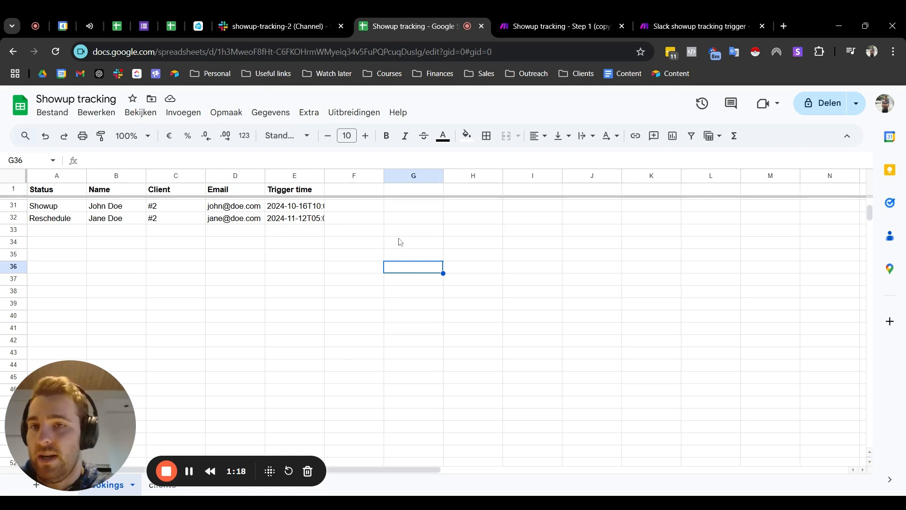
{"action": "left_click_drag", "start_coordinate": [55, 210], "coordinate": [386, 246]}
{"action": "left_click", "coordinate": [331, 280]}
Step: Inspect the client, email and trigger time cells of row 32, and look over the booking entries again
{"action": "left_click_drag", "start_coordinate": [160, 218], "coordinate": [240, 220]}
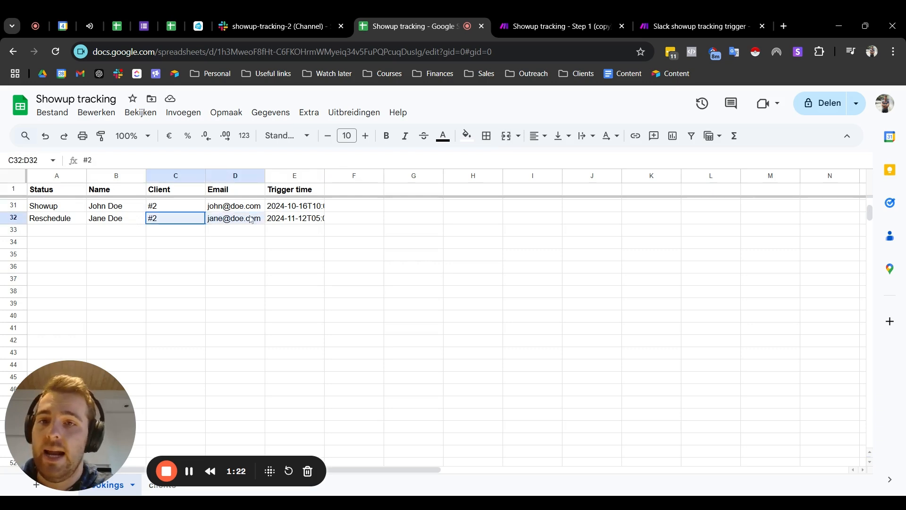
{"action": "left_click", "coordinate": [297, 218]}
{"action": "left_click", "coordinate": [338, 283]}
{"action": "left_click", "coordinate": [365, 220]}
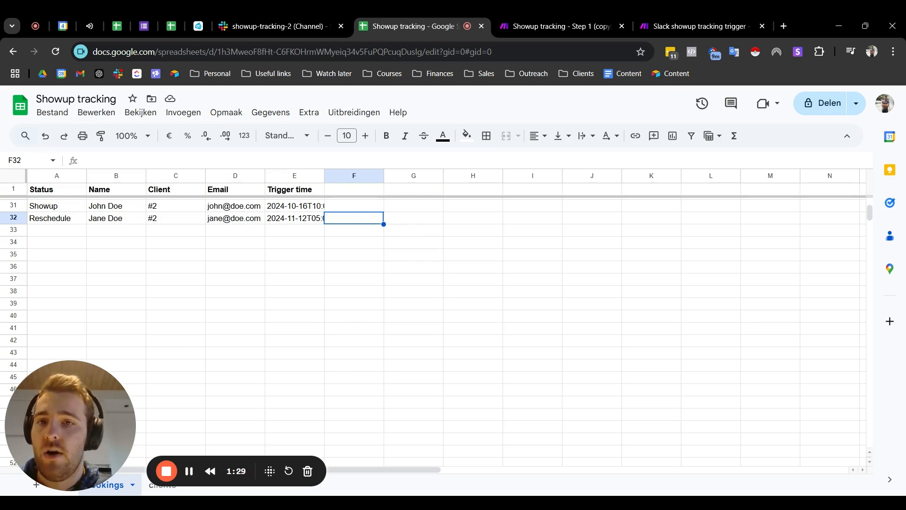
{"action": "left_click", "coordinate": [67, 234]}
{"action": "left_click_drag", "start_coordinate": [62, 207], "coordinate": [358, 330]}
{"action": "left_click", "coordinate": [284, 280]}
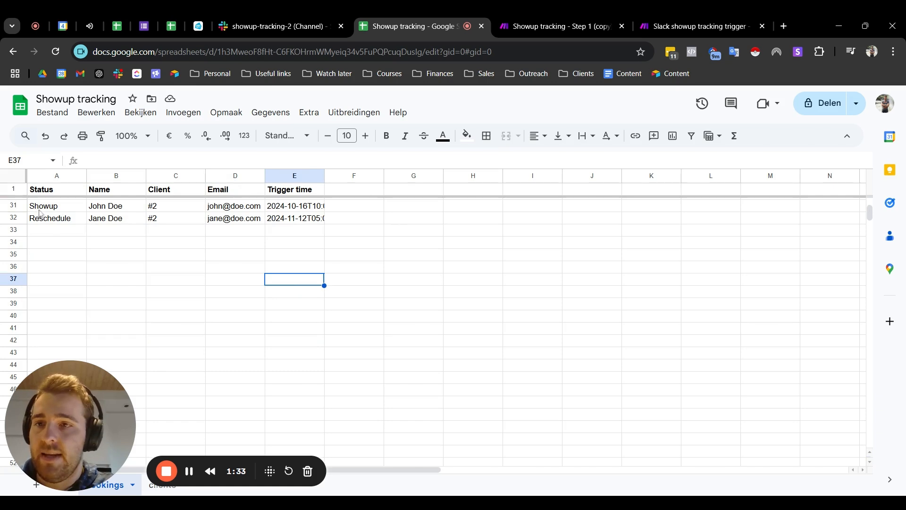
Step: Open the clients sheet and examine its Client, Slack channel and Webhook URL columns
{"action": "left_click", "coordinate": [152, 487]}
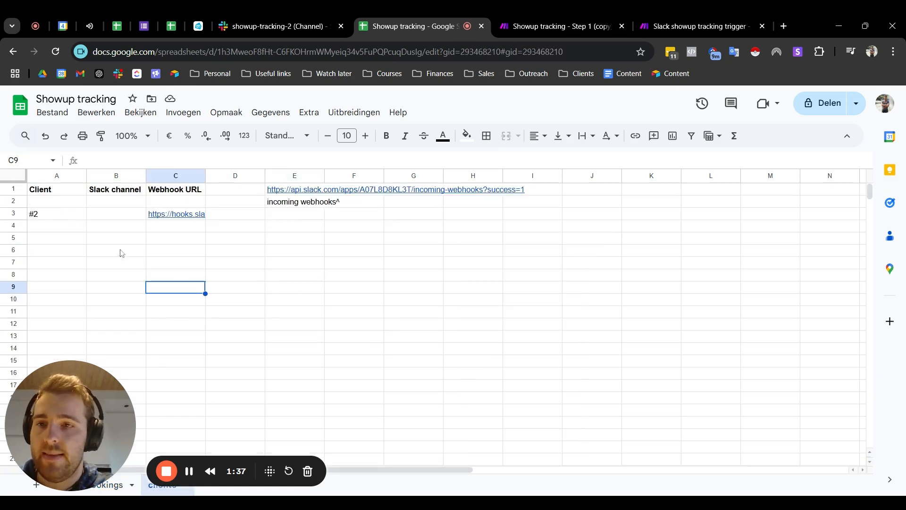
{"action": "left_click_drag", "start_coordinate": [52, 207], "coordinate": [236, 264]}
{"action": "left_click", "coordinate": [418, 278]}
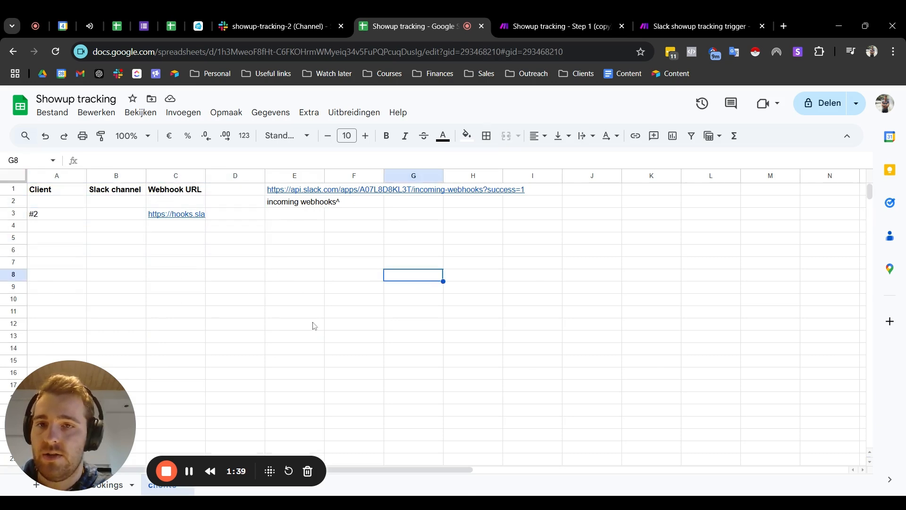
Step: Look over the empty rows beneath the Client, Slack channel and Webhook URL headers in the clients sheet, and return to the bookings sheet
{"action": "left_click", "coordinate": [194, 301]}
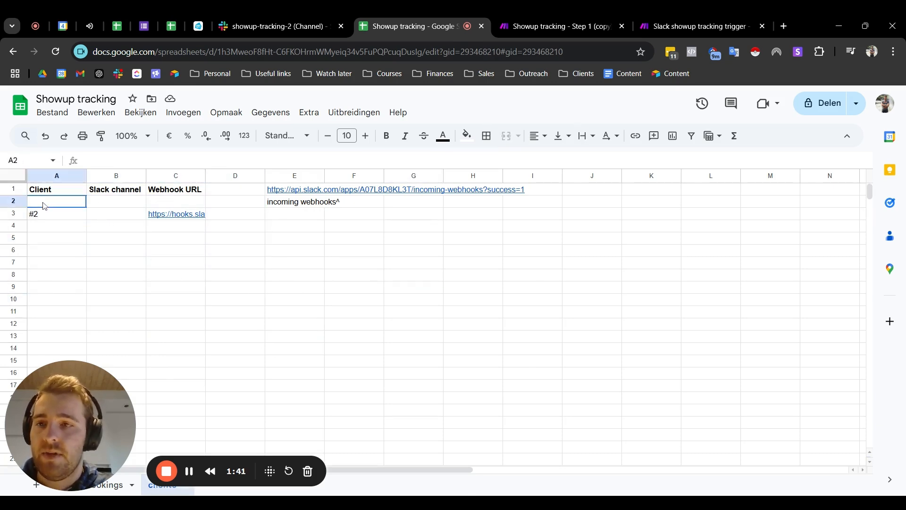
{"action": "left_click_drag", "start_coordinate": [44, 205], "coordinate": [284, 341]}
{"action": "left_click", "coordinate": [317, 400]}
{"action": "left_click", "coordinate": [108, 239]}
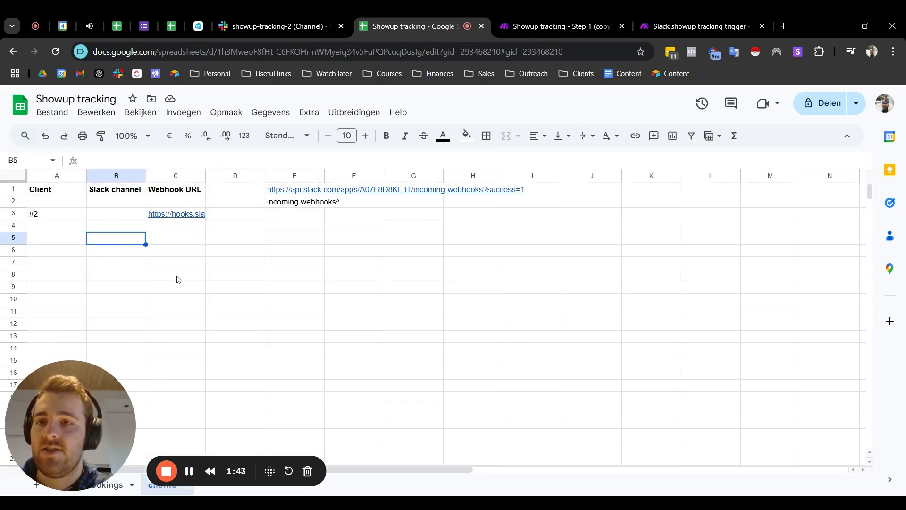
{"action": "left_click", "coordinate": [184, 192]}
{"action": "left_click", "coordinate": [175, 239]}
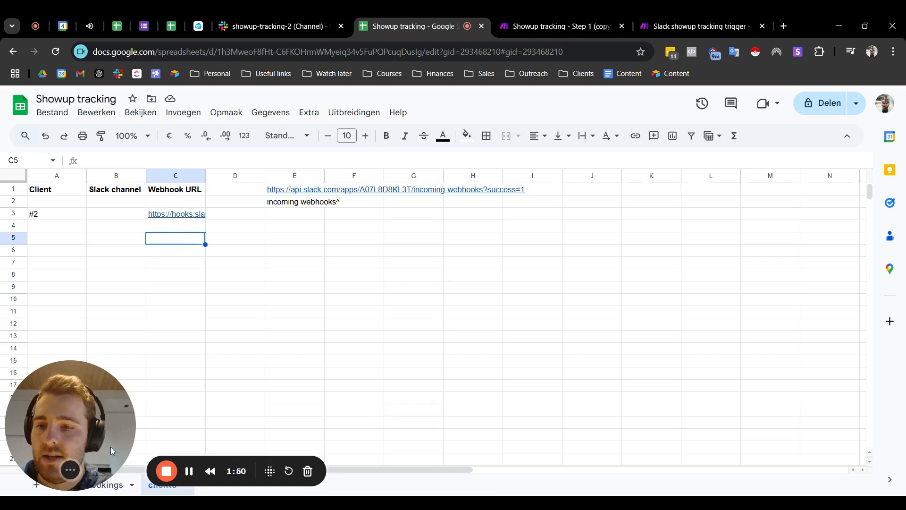
{"action": "left_click", "coordinate": [110, 486]}
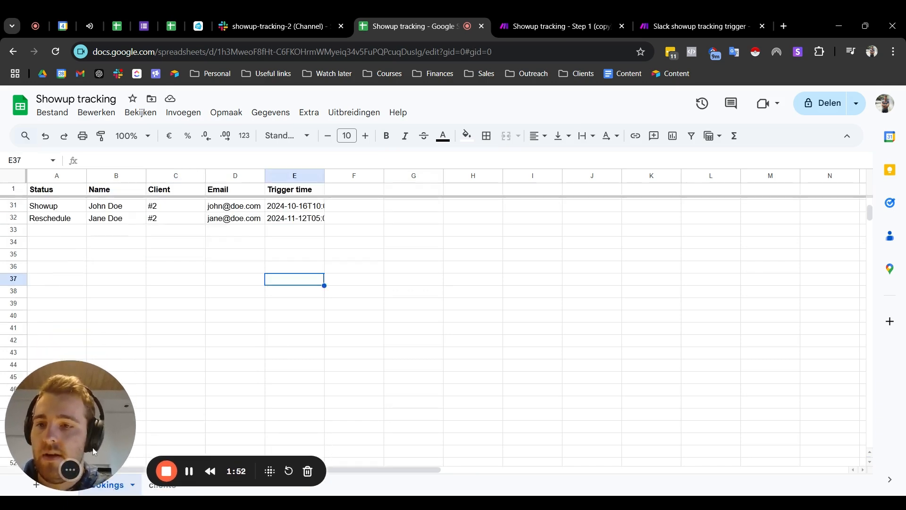
{"action": "left_click", "coordinate": [117, 230]}
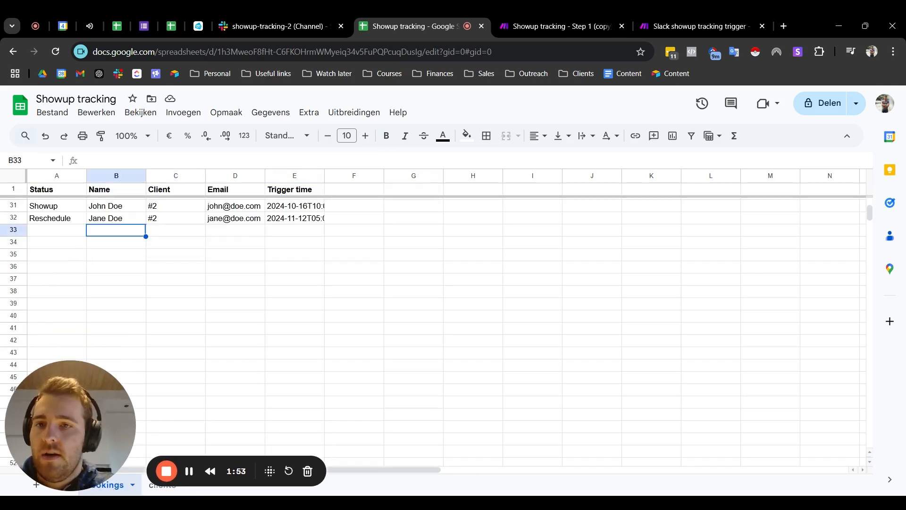
Step: Switch to the Step 1 scenario in Make and open the settings of its starting Google Sheets Search Rows module
{"action": "left_click", "coordinate": [521, 32]}
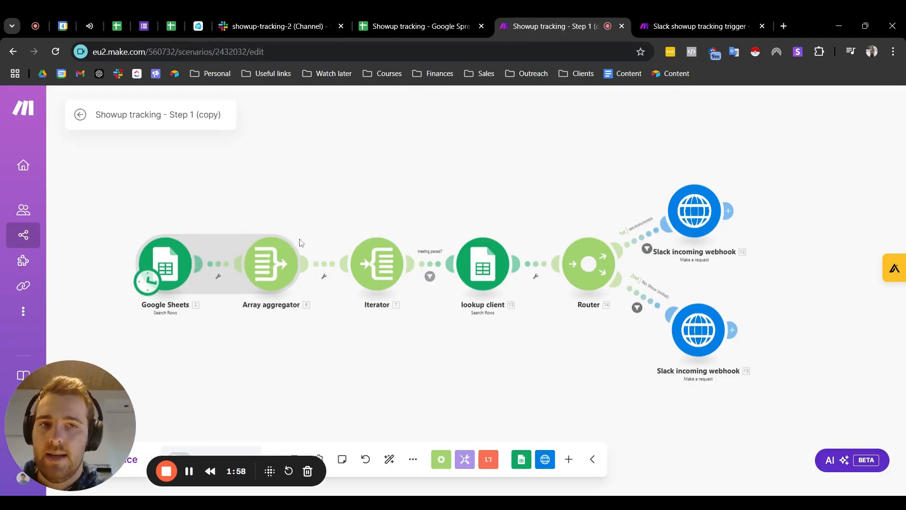
{"action": "scroll", "coordinate": [215, 251], "scroll_direction": "up", "scroll_amount": 1}
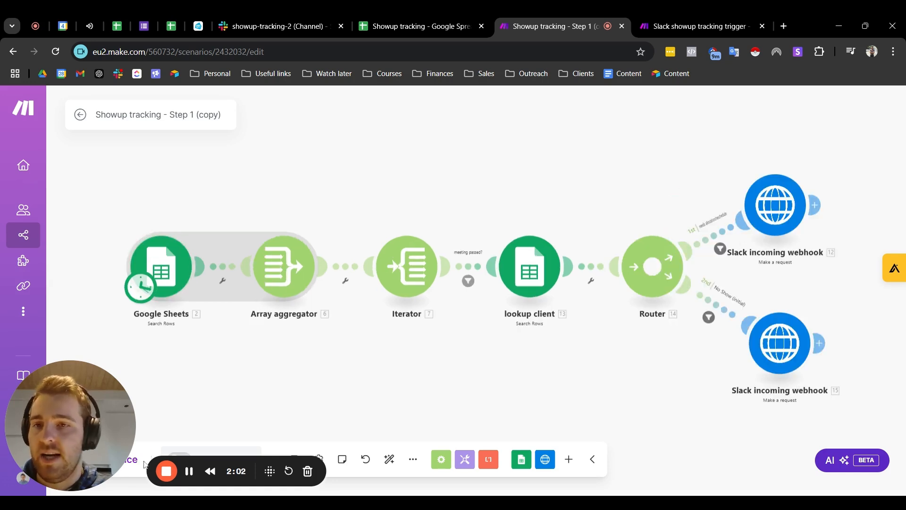
{"action": "left_click", "coordinate": [163, 267]}
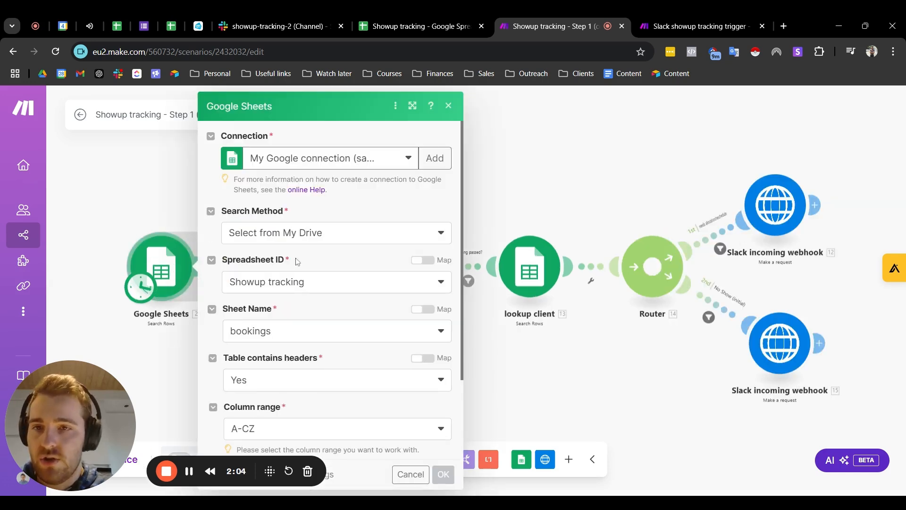
Step: Switch back to the Showup tracking spreadsheet and inspect the Trigger time value of booking row 31
{"action": "left_click", "coordinate": [438, 21]}
{"action": "left_click_drag", "start_coordinate": [320, 206], "coordinate": [295, 317]}
{"action": "left_click", "coordinate": [304, 211]}
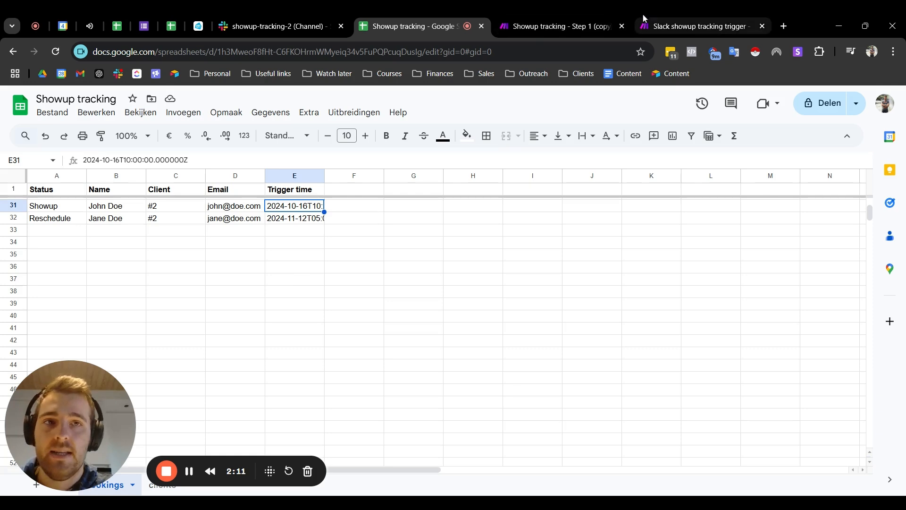
Step: Return to the Step 1 scenario and examine the Search Rows filter rules for the allocation status and trigger time
{"action": "left_click", "coordinate": [699, 26]}
{"action": "left_click", "coordinate": [560, 21]}
{"action": "scroll", "coordinate": [317, 255], "scroll_direction": "down", "scroll_amount": 7}
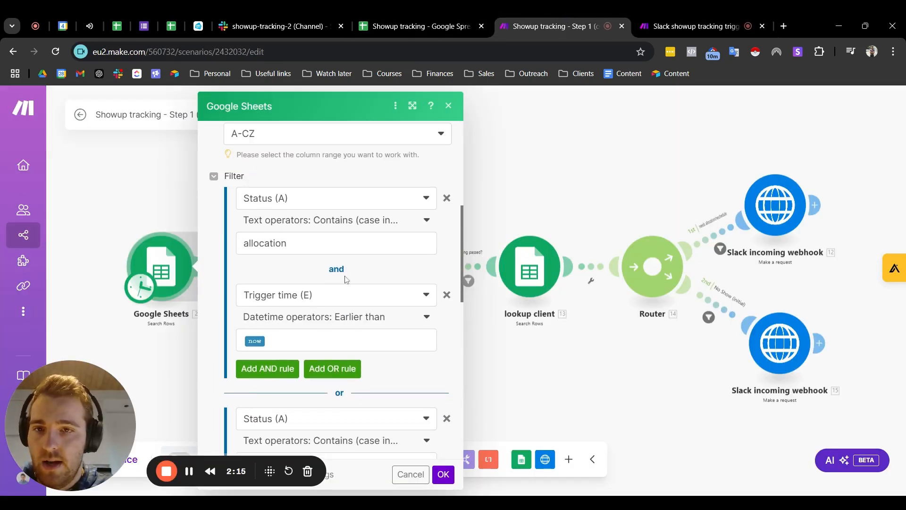
{"action": "scroll", "coordinate": [335, 278], "scroll_direction": "down", "scroll_amount": 3}
Step: In the bookings sheet of the Showup tracking spreadsheet, enter the status "Needs allocation" in cell A33
{"action": "left_click", "coordinate": [442, 27]}
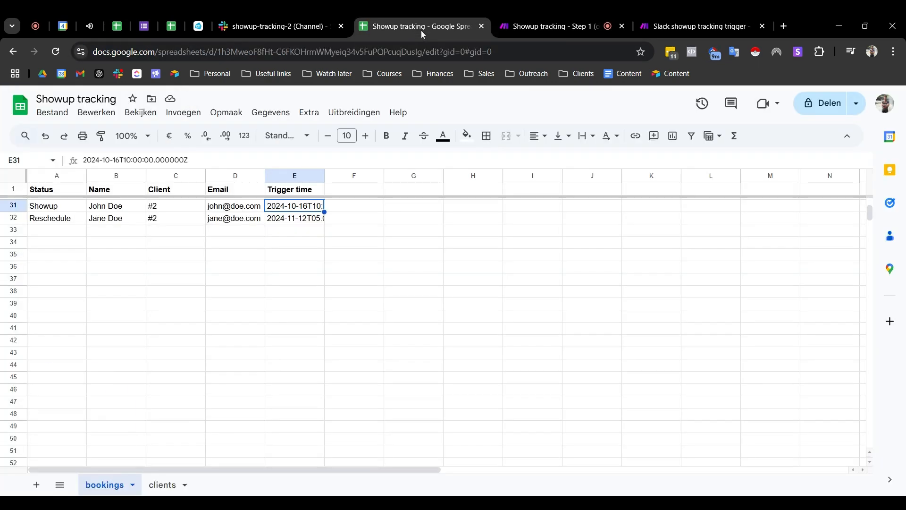
{"action": "left_click", "coordinate": [57, 229]}
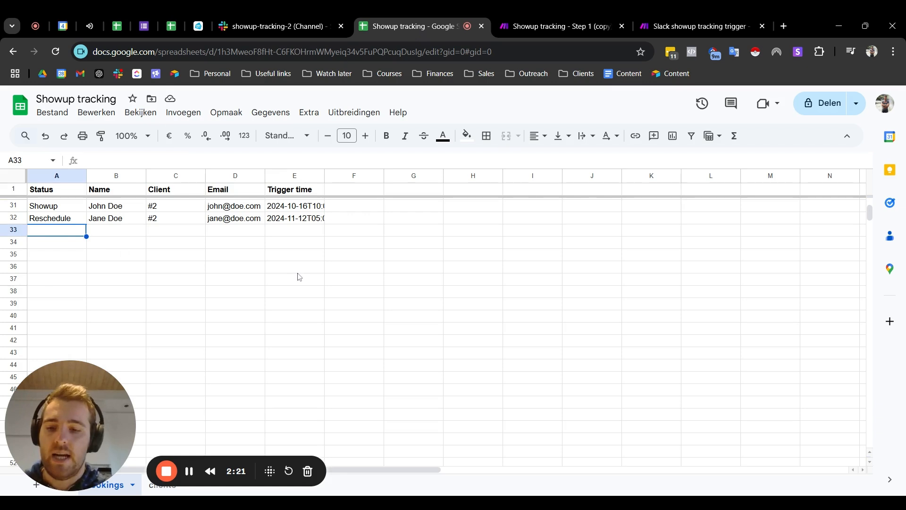
{"action": "type", "text": "Needs allocation"}
{"action": "key", "text": "Return"}
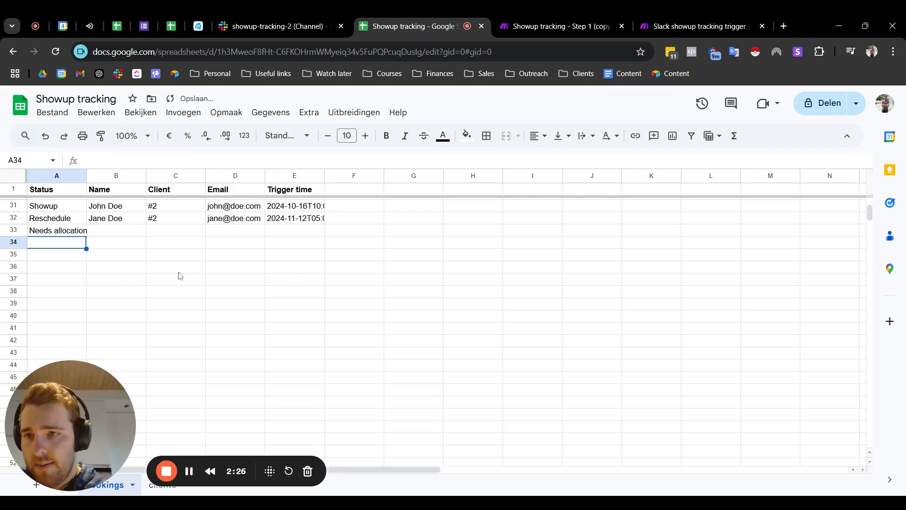
Step: Enter the status "No show (initial)" in cell A34, below the "Needs allocation" entry
{"action": "left_click", "coordinate": [81, 234]}
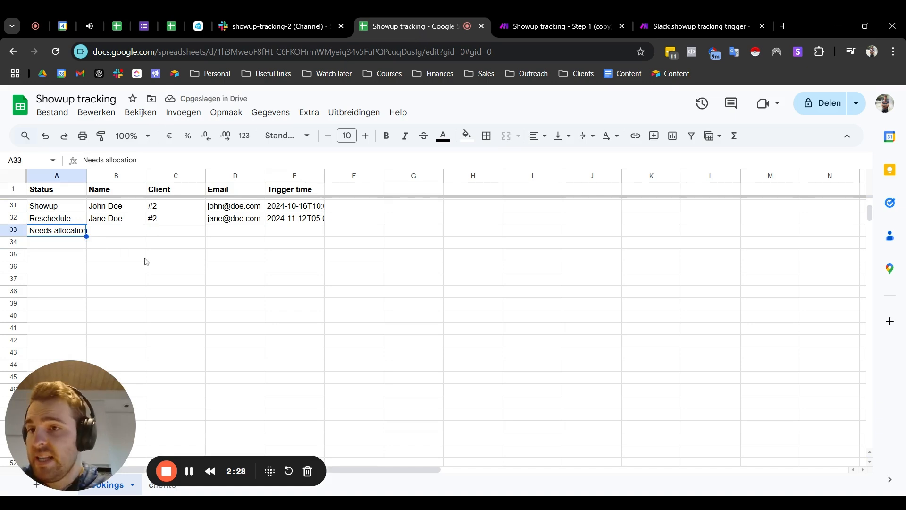
{"action": "left_click", "coordinate": [114, 244]}
{"action": "left_click", "coordinate": [68, 232]}
{"action": "left_click", "coordinate": [62, 246]}
{"action": "left_click", "coordinate": [62, 232]}
{"action": "left_click", "coordinate": [62, 247]}
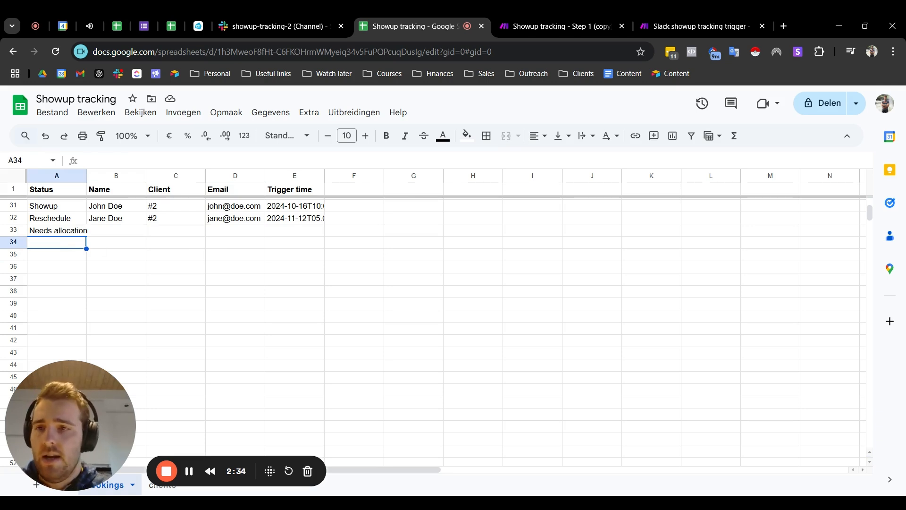
{"action": "type", "text": "No show"}
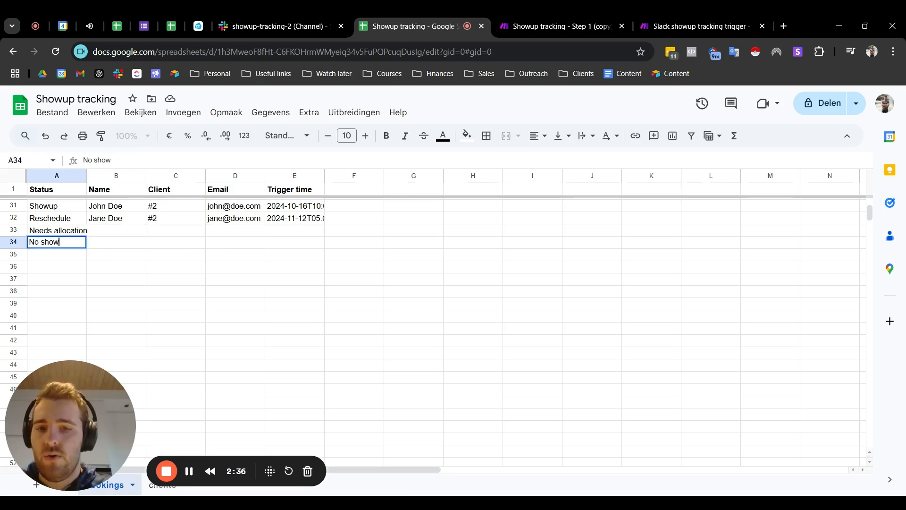
{"action": "type", "text": " (initial"}
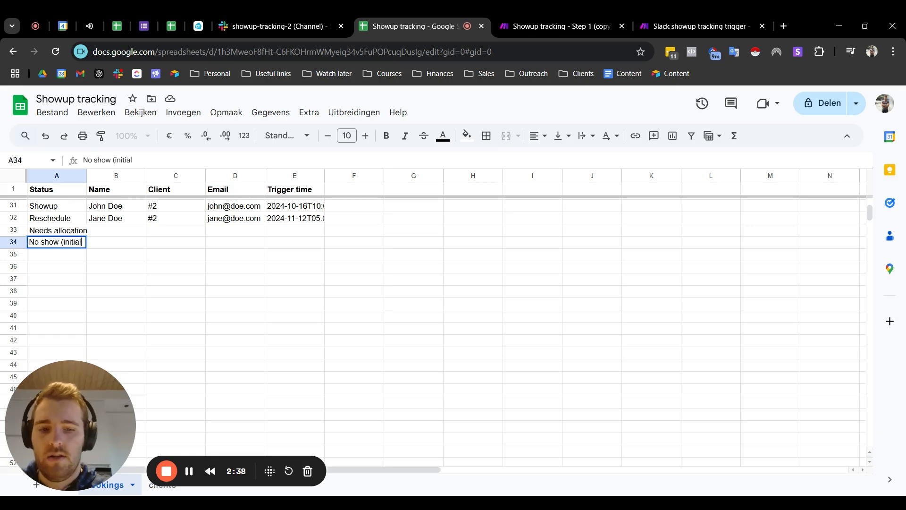
{"action": "type", "text": ")"}
{"action": "key", "text": "Return"}
Step: Enter the status "No show (defnitive)" in cell A35
{"action": "type", "text": "?"}
{"action": "key", "text": "BackSpace"}
{"action": "type", "text": "No show (def"}
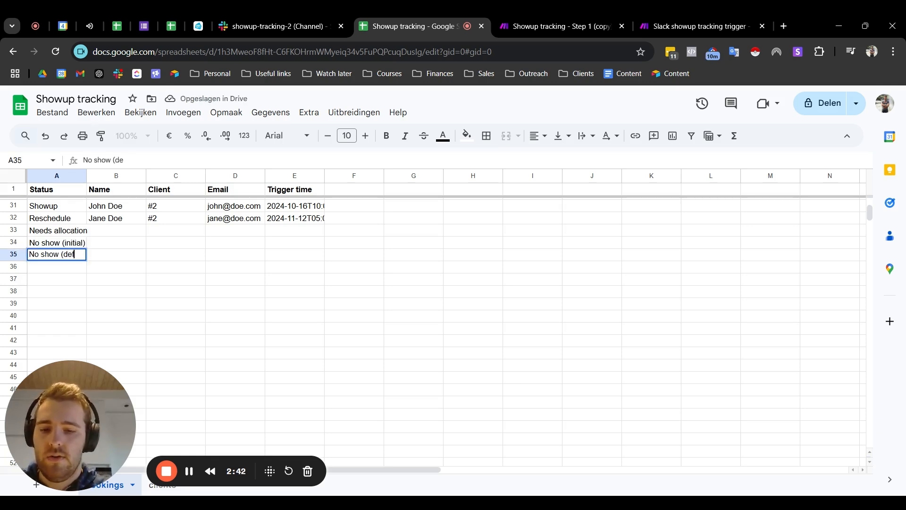
{"action": "type", "text": "nitive"}
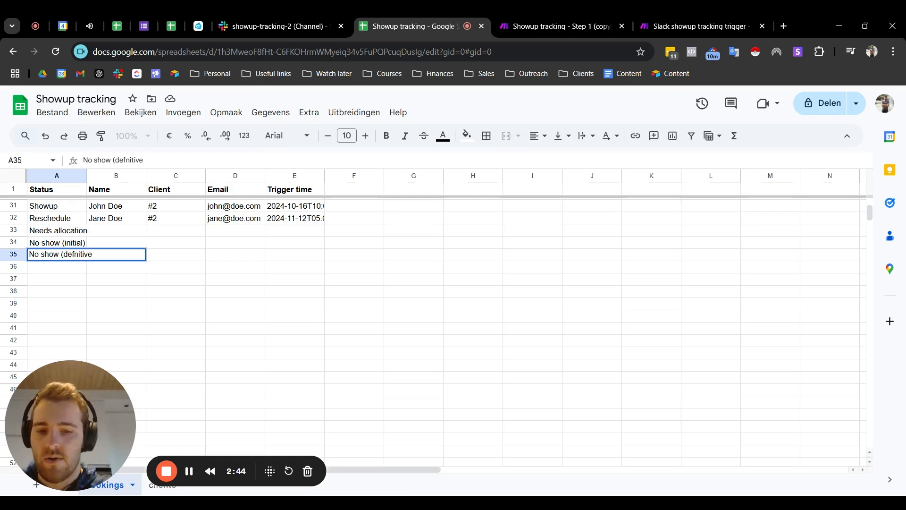
{"action": "left_click", "coordinate": [172, 271]}
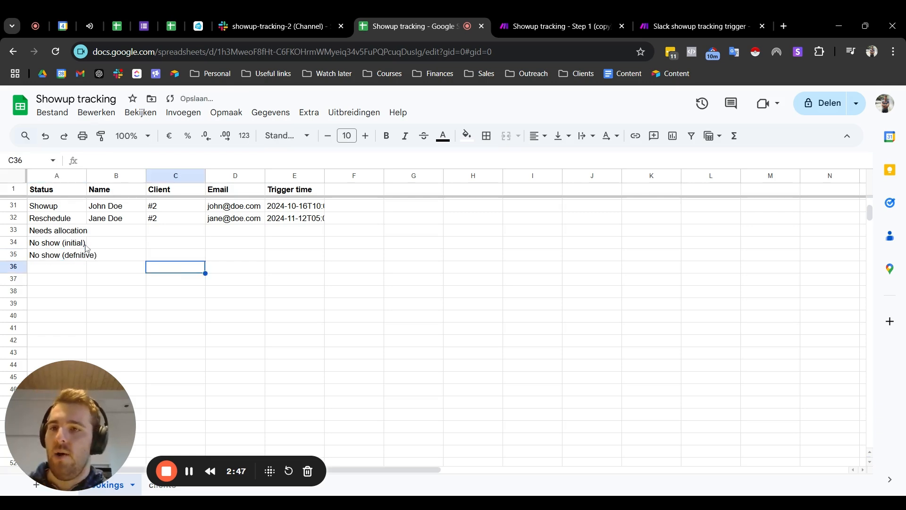
Step: Review the five example statuses in cells A31 to A35 of the Status column
{"action": "left_click_drag", "start_coordinate": [55, 210], "coordinate": [84, 257]}
{"action": "left_click", "coordinate": [72, 208]}
{"action": "left_click_drag", "start_coordinate": [72, 207], "coordinate": [75, 259]}
{"action": "left_click", "coordinate": [213, 256]}
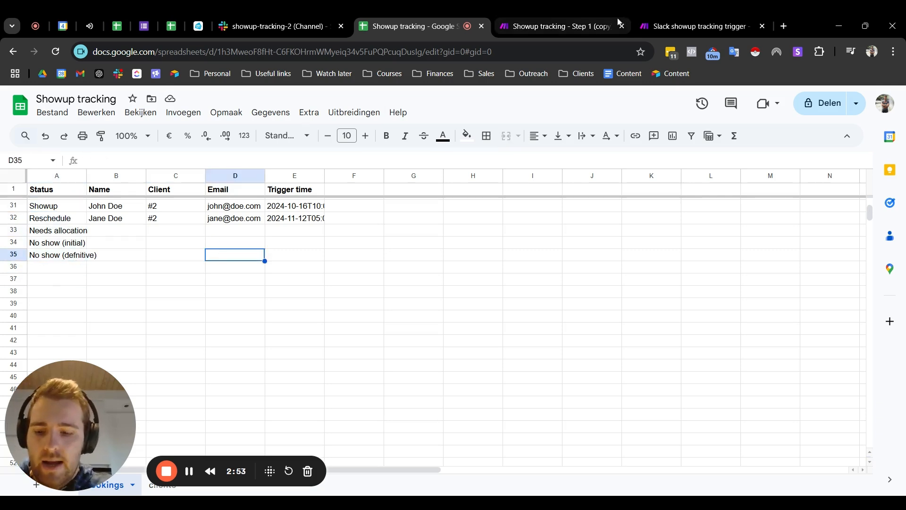
Step: Switch to the Step 1 scenario and examine the Search Rows filter's allocation, reschedule and (initial) rules with their trigger time conditions
{"action": "left_click", "coordinate": [575, 20]}
{"action": "scroll", "coordinate": [208, 276], "scroll_direction": "down", "scroll_amount": 1}
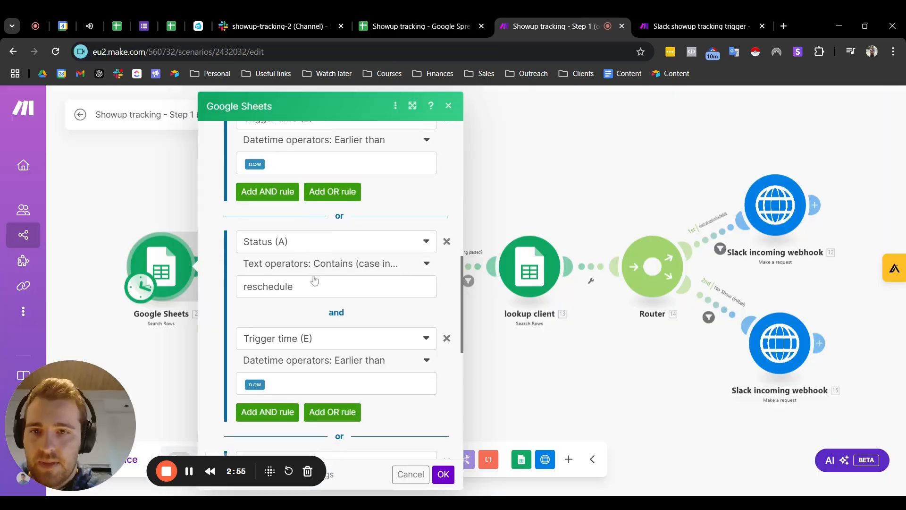
{"action": "scroll", "coordinate": [295, 305], "scroll_direction": "up", "scroll_amount": 3}
{"action": "scroll", "coordinate": [294, 305], "scroll_direction": "down", "scroll_amount": 3}
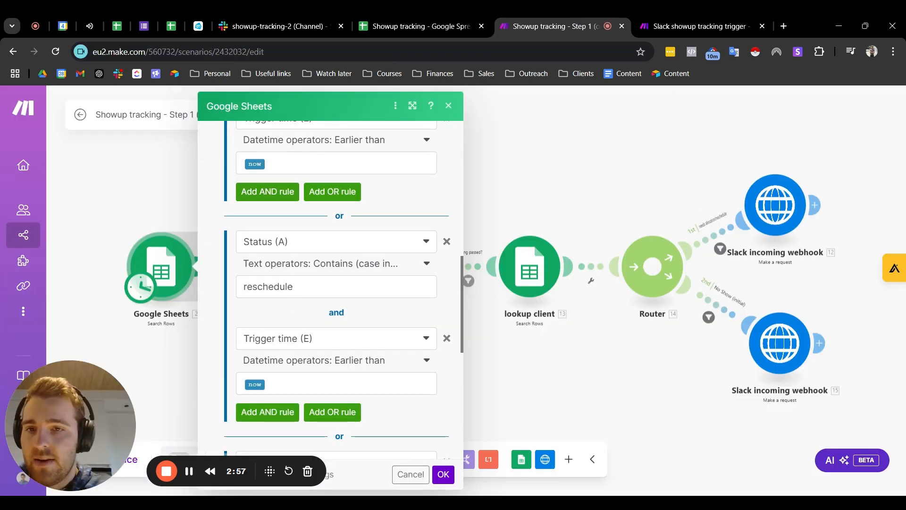
{"action": "scroll", "coordinate": [330, 283], "scroll_direction": "up", "scroll_amount": 5}
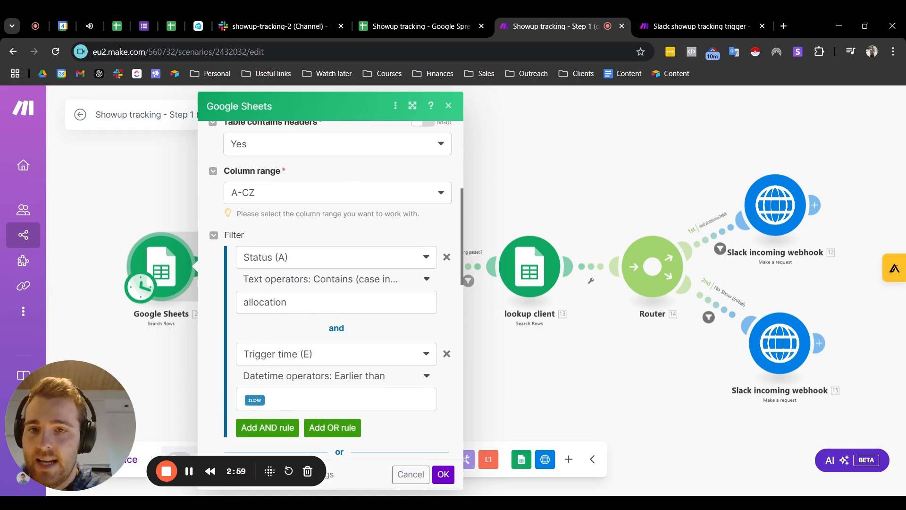
{"action": "scroll", "coordinate": [324, 299], "scroll_direction": "up", "scroll_amount": 2}
{"action": "scroll", "coordinate": [324, 300], "scroll_direction": "down", "scroll_amount": 10}
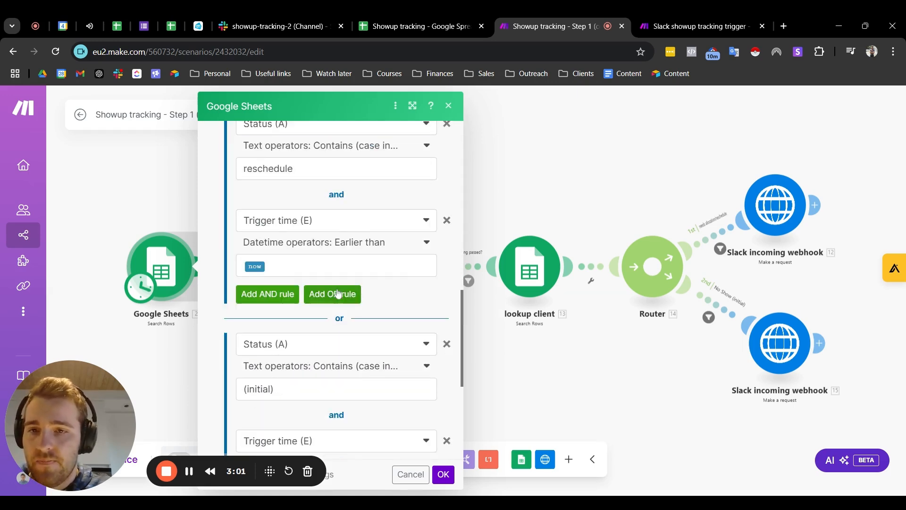
{"action": "scroll", "coordinate": [311, 264], "scroll_direction": "down", "scroll_amount": 3}
{"action": "scroll", "coordinate": [306, 265], "scroll_direction": "up", "scroll_amount": 3}
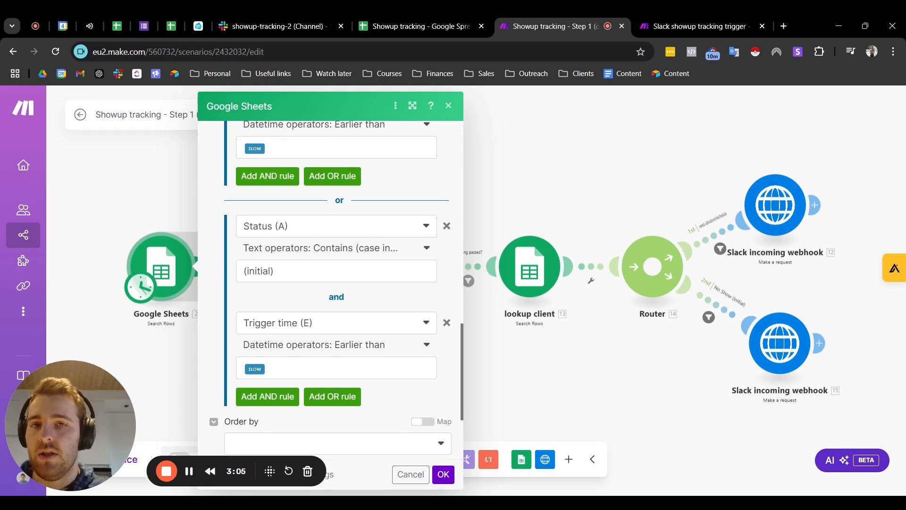
Step: Switch to the bookings sheet and inspect the "No show (initial)" status and the empty Trigger time cell of row 33
{"action": "left_click", "coordinate": [422, 29]}
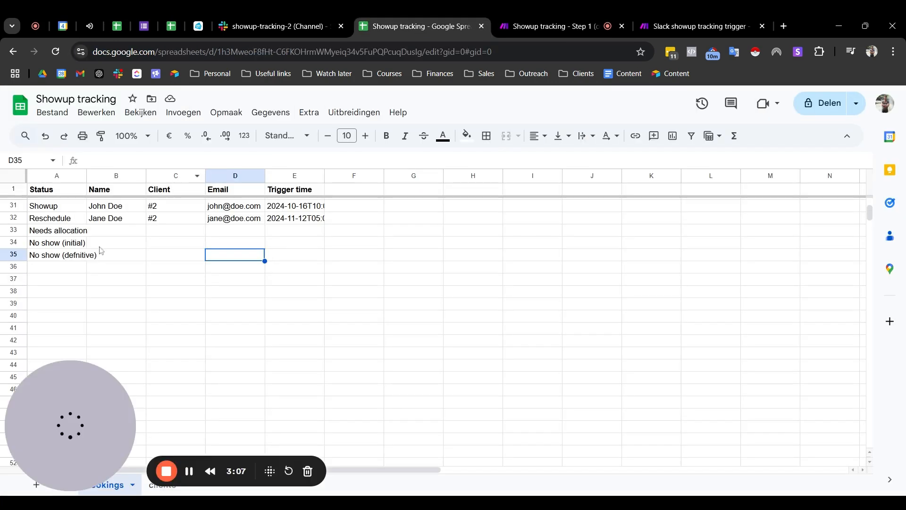
{"action": "left_click", "coordinate": [57, 245]}
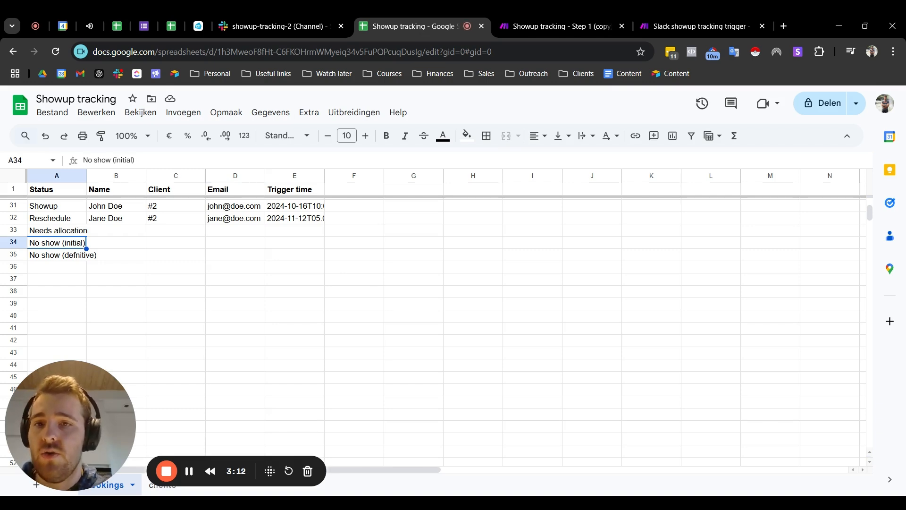
{"action": "left_click", "coordinate": [297, 231]}
{"action": "left_click", "coordinate": [319, 304]}
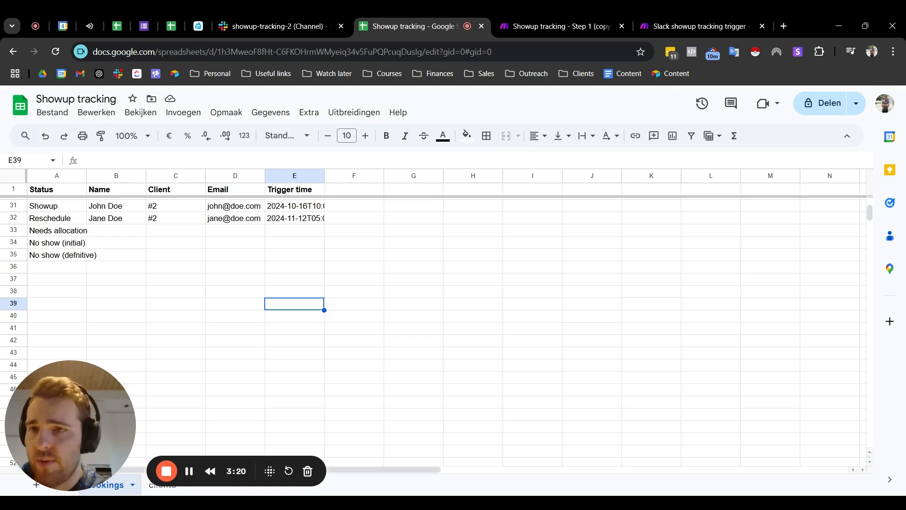
{"action": "left_click", "coordinate": [303, 233]}
{"action": "left_click", "coordinate": [262, 284]}
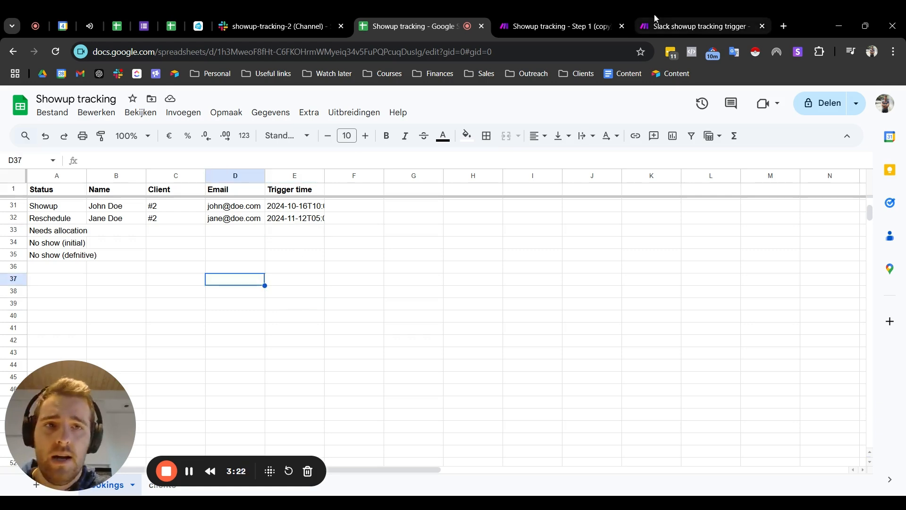
Step: Go back to the Step 1 scenario and recheck the (initial) and reschedule rules in the Search Rows filter
{"action": "left_click", "coordinate": [653, 21]}
{"action": "left_click", "coordinate": [522, 21]}
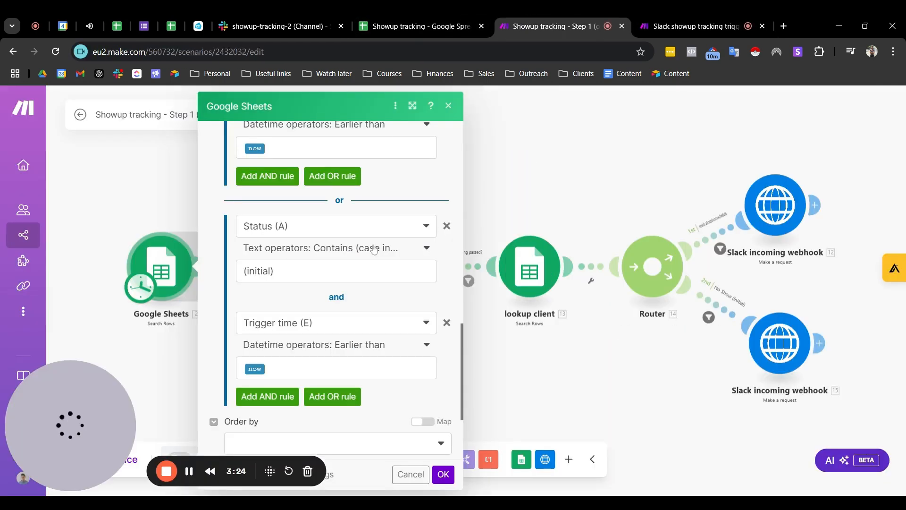
{"action": "scroll", "coordinate": [328, 292], "scroll_direction": "down", "scroll_amount": 3}
{"action": "scroll", "coordinate": [328, 292], "scroll_direction": "up", "scroll_amount": 2}
{"action": "scroll", "coordinate": [328, 292], "scroll_direction": "up", "scroll_amount": 2}
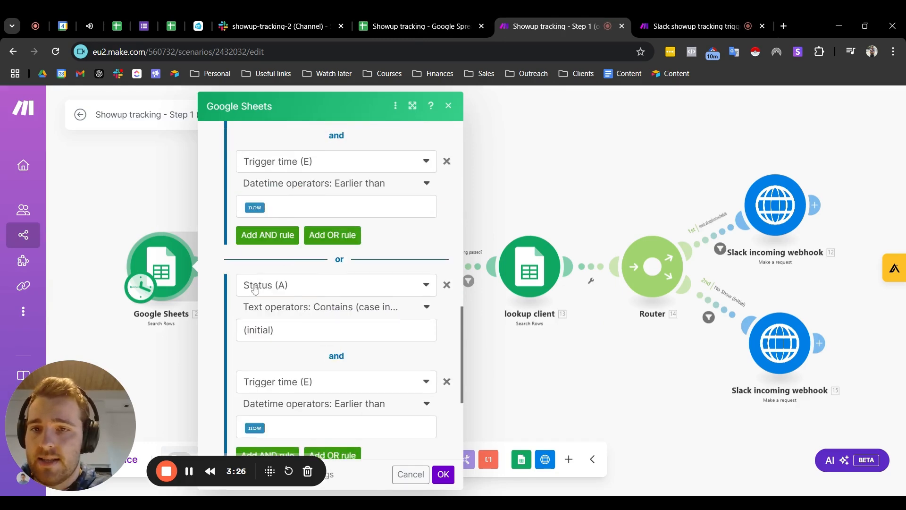
{"action": "scroll", "coordinate": [255, 292], "scroll_direction": "up", "scroll_amount": 3}
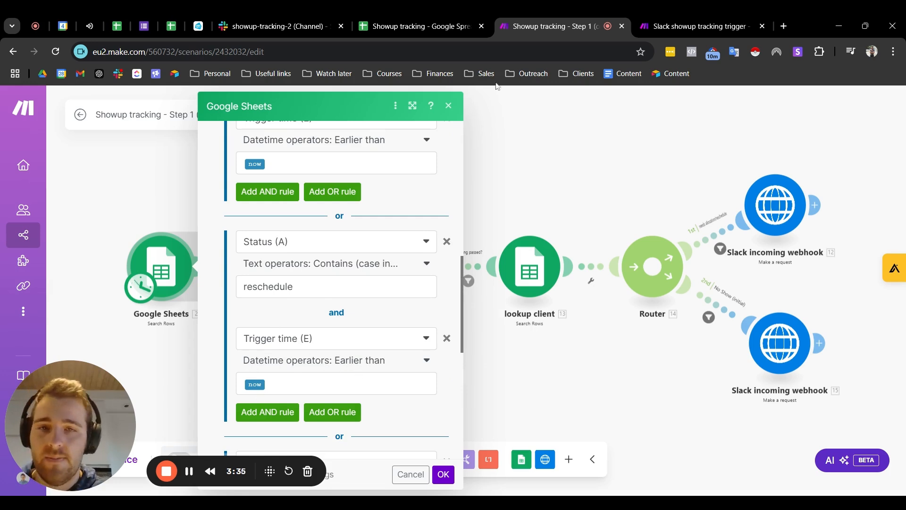
Step: Close the Google Sheets module's settings and view the Array aggregator's settings, closing them again
{"action": "left_click", "coordinate": [449, 106]}
{"action": "left_click", "coordinate": [284, 266]}
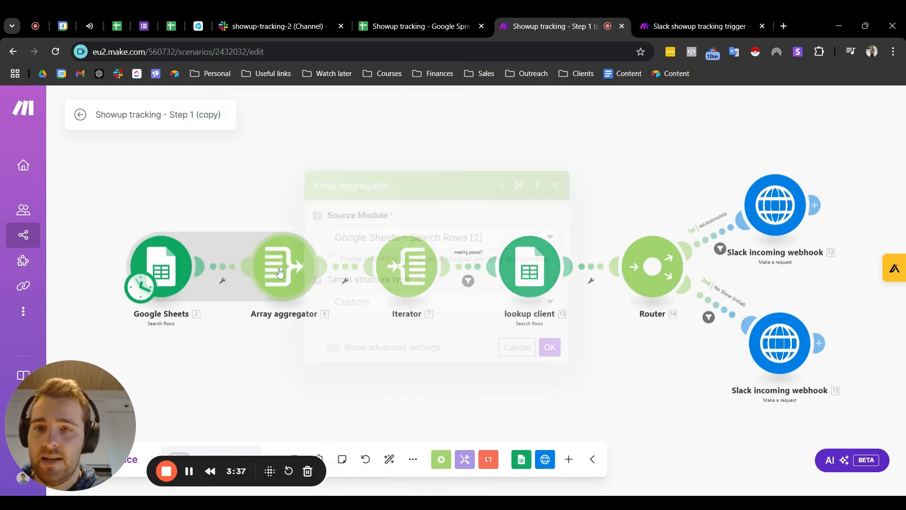
{"action": "left_click", "coordinate": [556, 113]}
Step: Inspect the "meeting passed?" filter's trigger time condition between the Iterator and lookup client modules, then close the filter
{"action": "left_click_drag", "start_coordinate": [503, 172], "coordinate": [493, 144]}
{"action": "scroll", "coordinate": [453, 183], "scroll_direction": "up", "scroll_amount": 3}
{"action": "scroll", "coordinate": [413, 233], "scroll_direction": "down", "scroll_amount": 2}
{"action": "scroll", "coordinate": [415, 232], "scroll_direction": "up", "scroll_amount": 2}
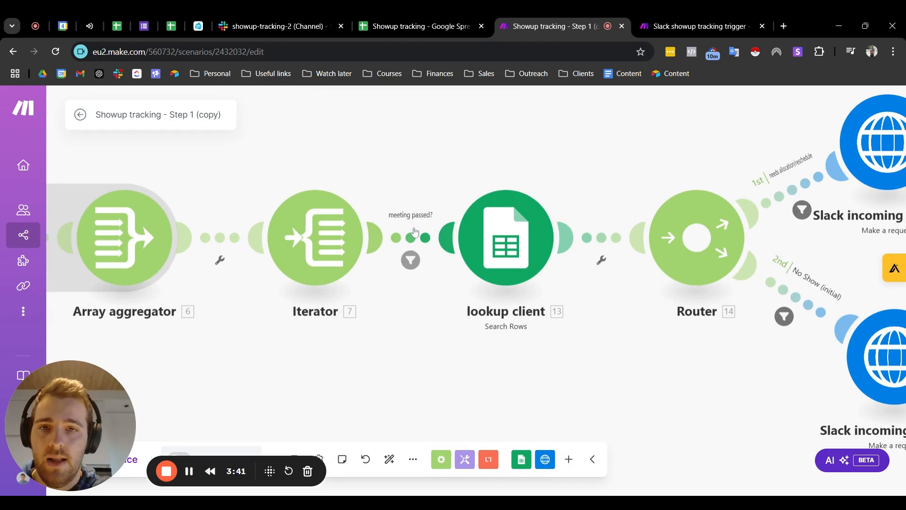
{"action": "left_click", "coordinate": [415, 233]}
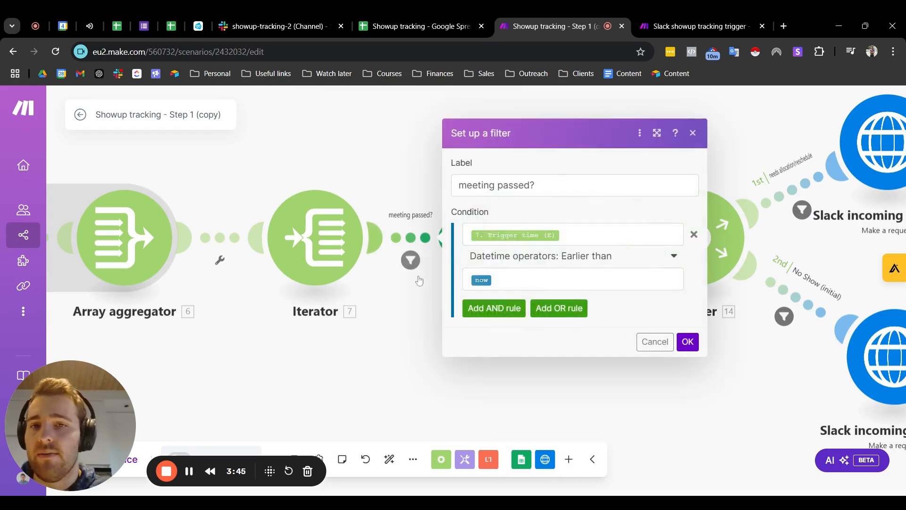
{"action": "scroll", "coordinate": [411, 259], "scroll_direction": "down", "scroll_amount": 1}
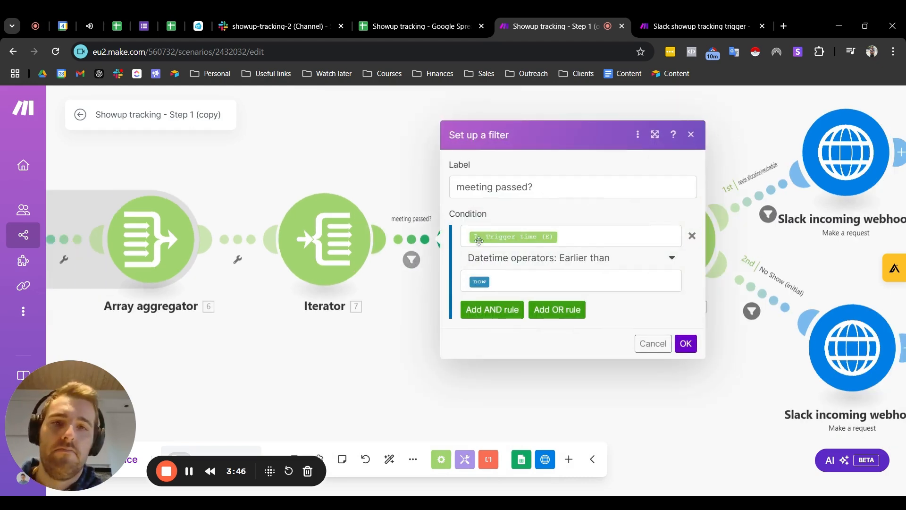
{"action": "left_click", "coordinate": [691, 135]}
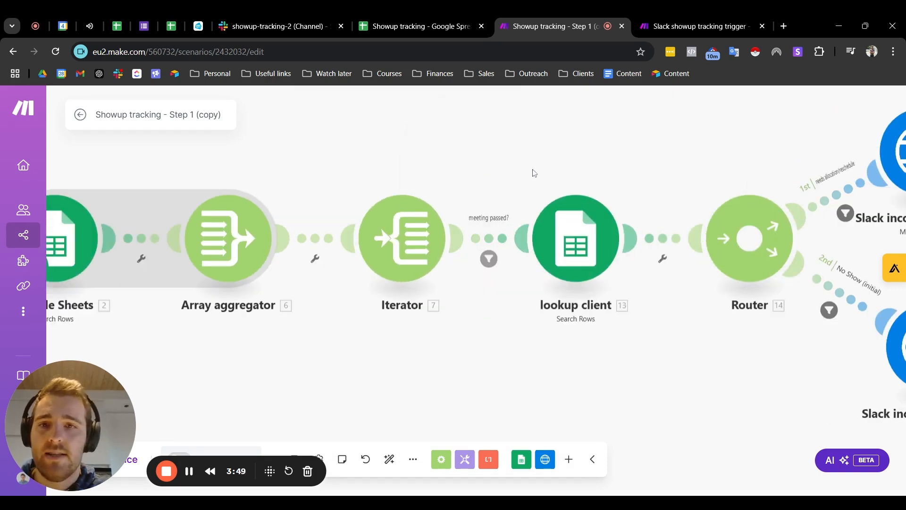
{"action": "left_click", "coordinate": [495, 242]}
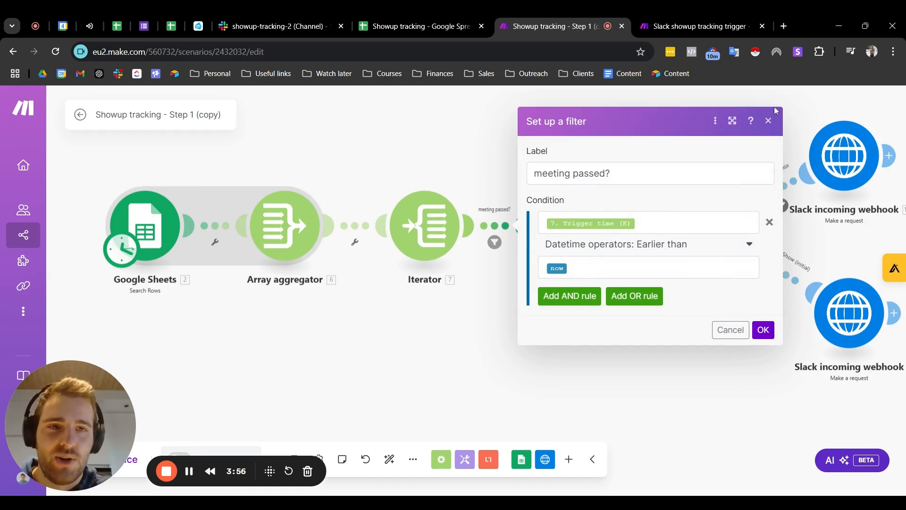
{"action": "left_click", "coordinate": [771, 121]}
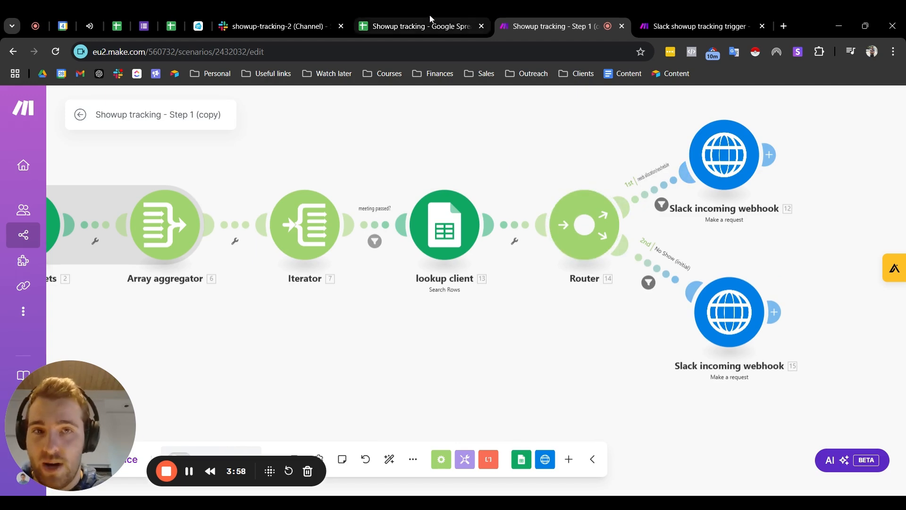
Step: Review the request content of the Slack incoming webhook on the "No Show (initial)" branch and close its settings
{"action": "left_click_drag", "start_coordinate": [482, 173], "coordinate": [329, 185]}
{"action": "left_click_drag", "start_coordinate": [569, 206], "coordinate": [425, 220]}
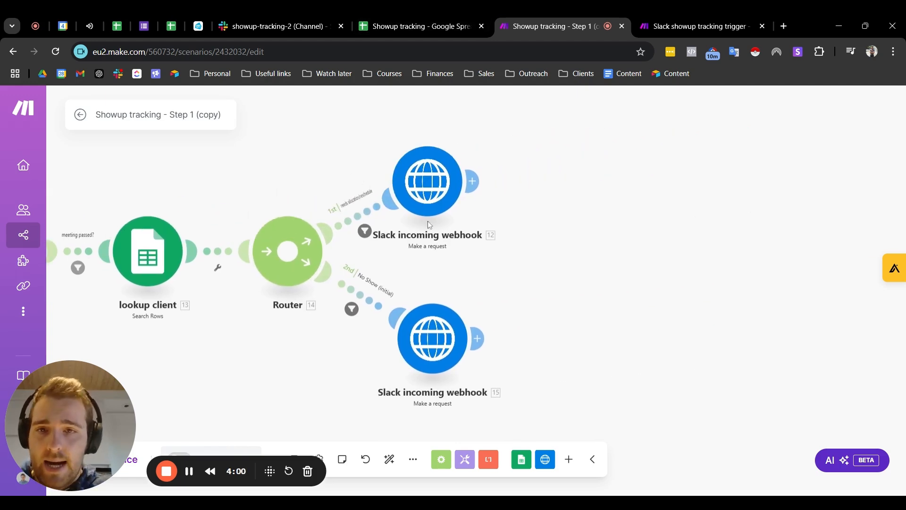
{"action": "scroll", "coordinate": [421, 218], "scroll_direction": "up", "scroll_amount": 3}
{"action": "left_click_drag", "start_coordinate": [431, 309], "coordinate": [592, 221]}
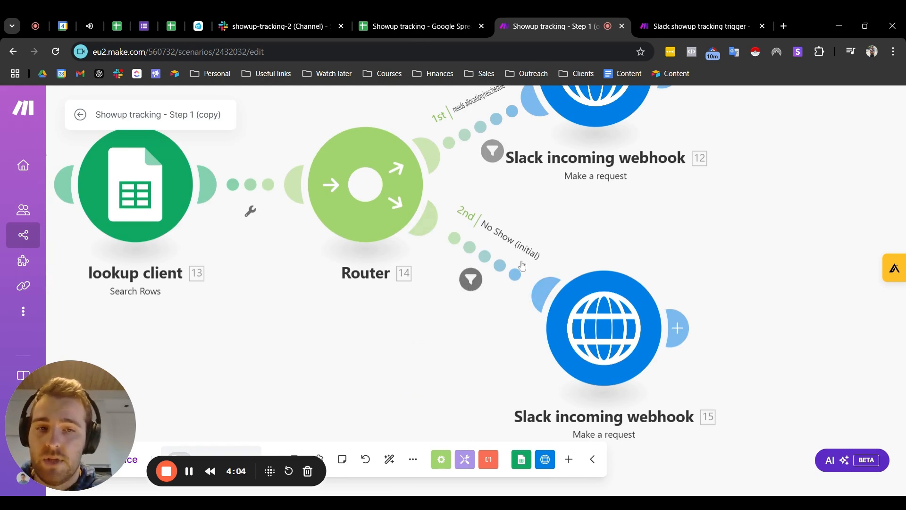
{"action": "left_click", "coordinate": [607, 328]}
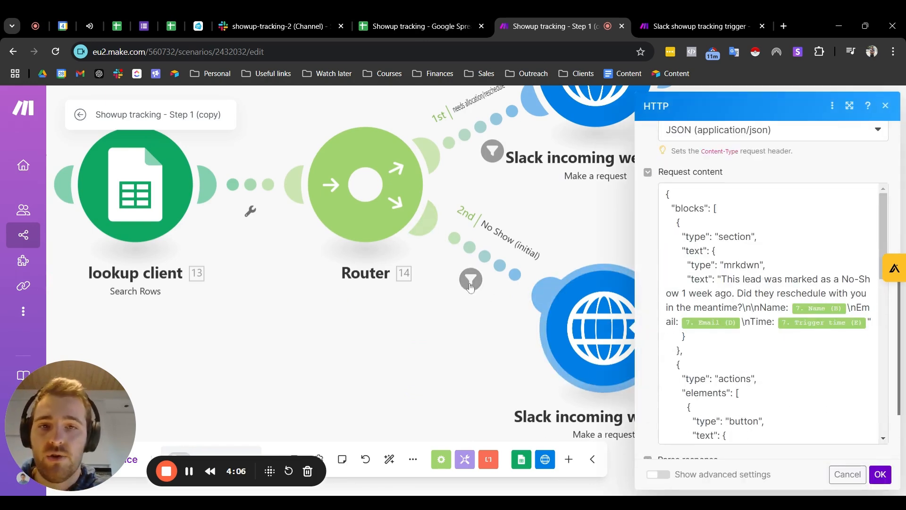
{"action": "scroll", "coordinate": [770, 313], "scroll_direction": "down", "scroll_amount": 2}
{"action": "scroll", "coordinate": [770, 314], "scroll_direction": "down", "scroll_amount": 2}
{"action": "scroll", "coordinate": [769, 314], "scroll_direction": "up", "scroll_amount": 4}
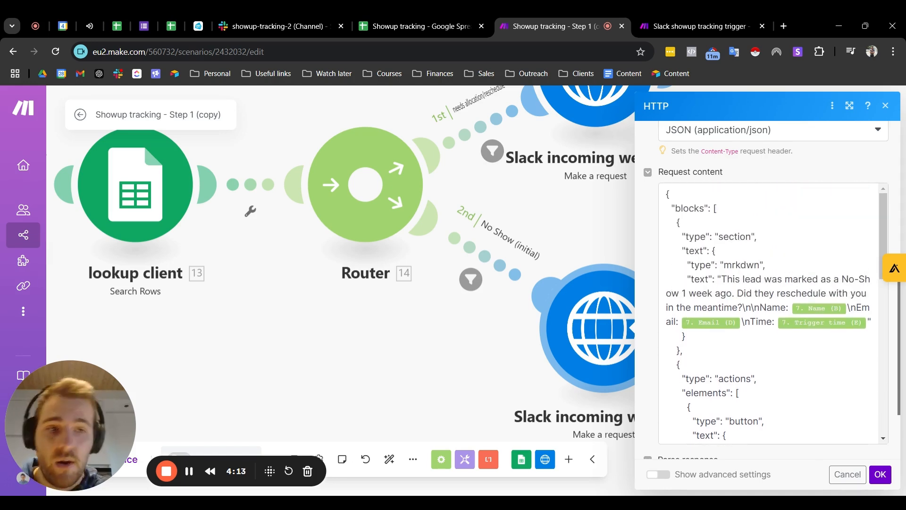
{"action": "left_click", "coordinate": [758, 236]}
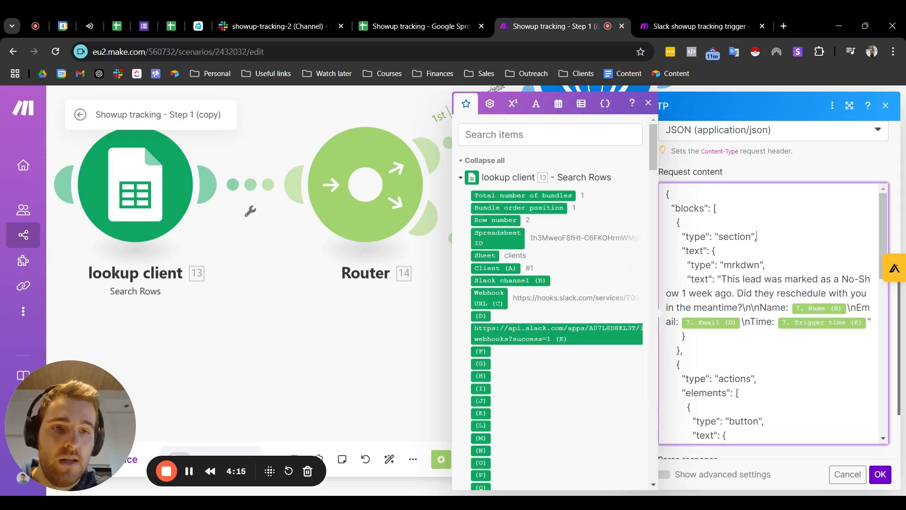
{"action": "left_click", "coordinate": [714, 250]}
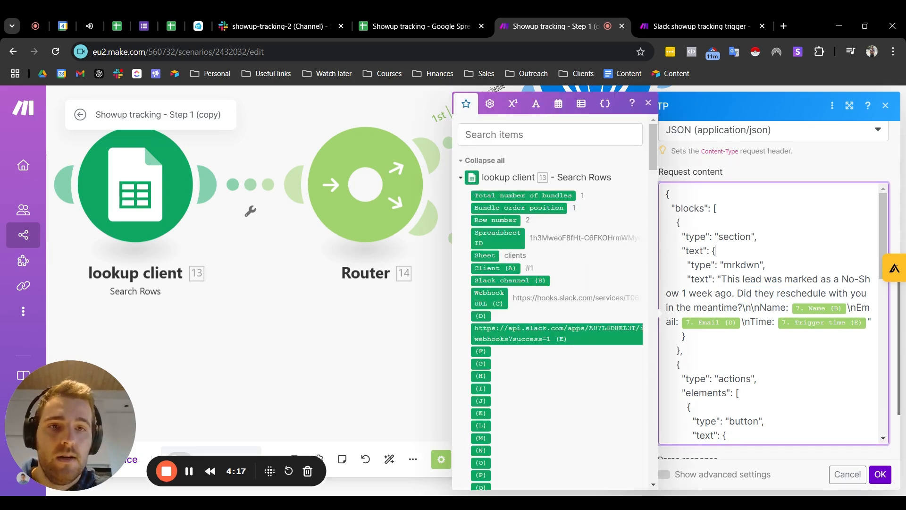
{"action": "left_click", "coordinate": [885, 105]}
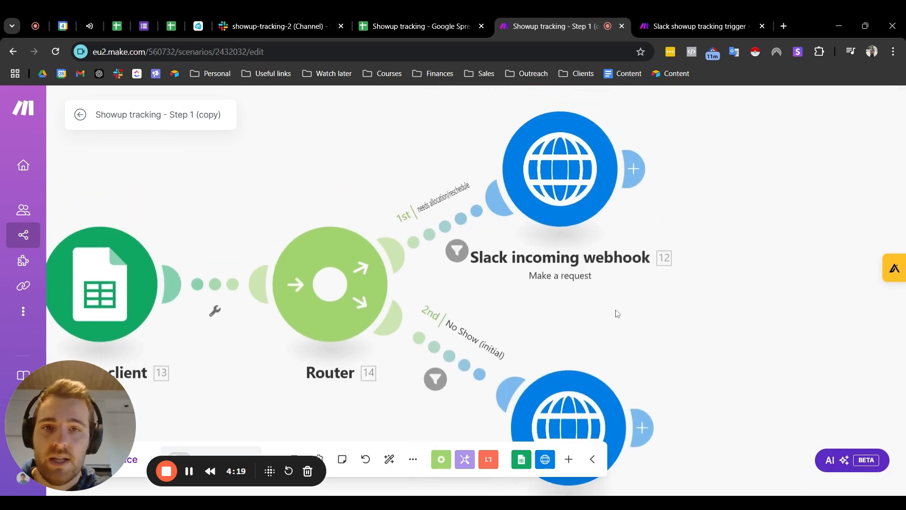
Step: View the request content of the "needs allocation/reschedule" webhook and compare it with the messages in Slack's showup-tracking-2 channel, returning to the Step 1 scenario
{"action": "left_click", "coordinate": [554, 196]}
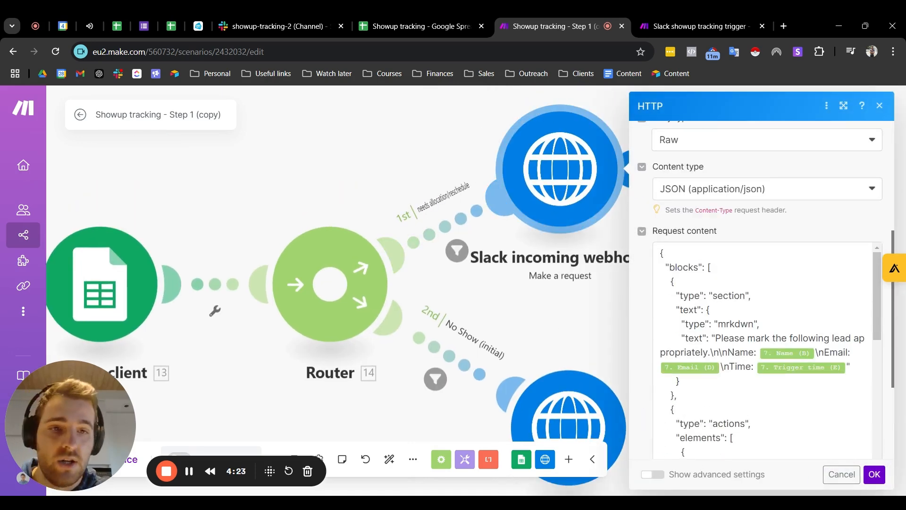
{"action": "scroll", "coordinate": [757, 245], "scroll_direction": "down", "scroll_amount": 3}
{"action": "scroll", "coordinate": [756, 245], "scroll_direction": "up", "scroll_amount": 3}
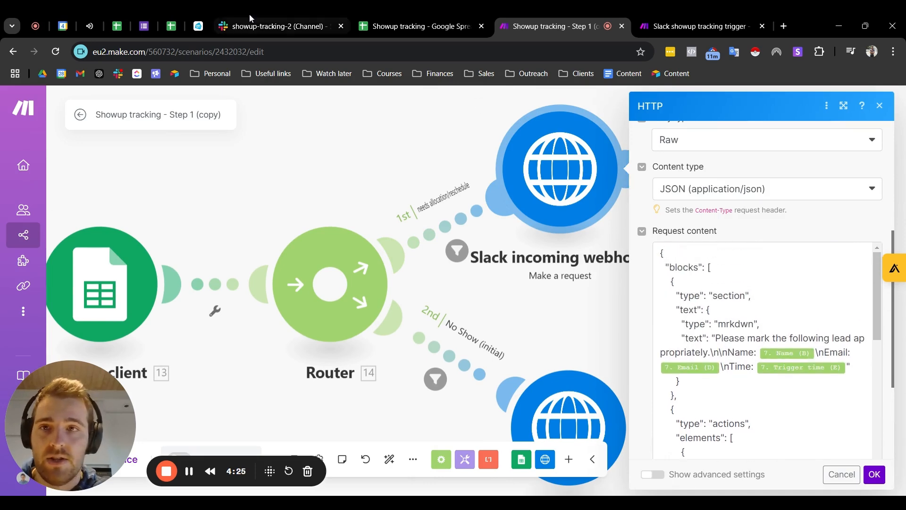
{"action": "left_click", "coordinate": [239, 19]}
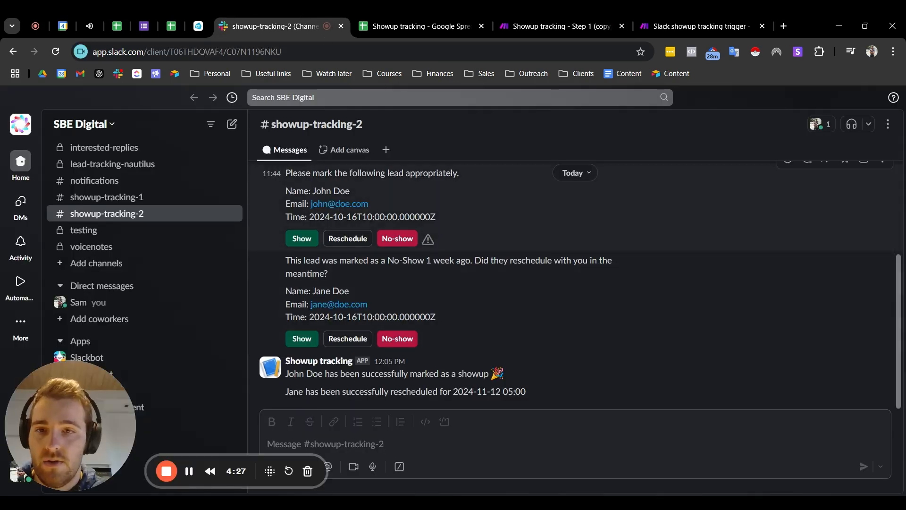
{"action": "left_click", "coordinate": [694, 23]}
{"action": "left_click", "coordinate": [514, 19]}
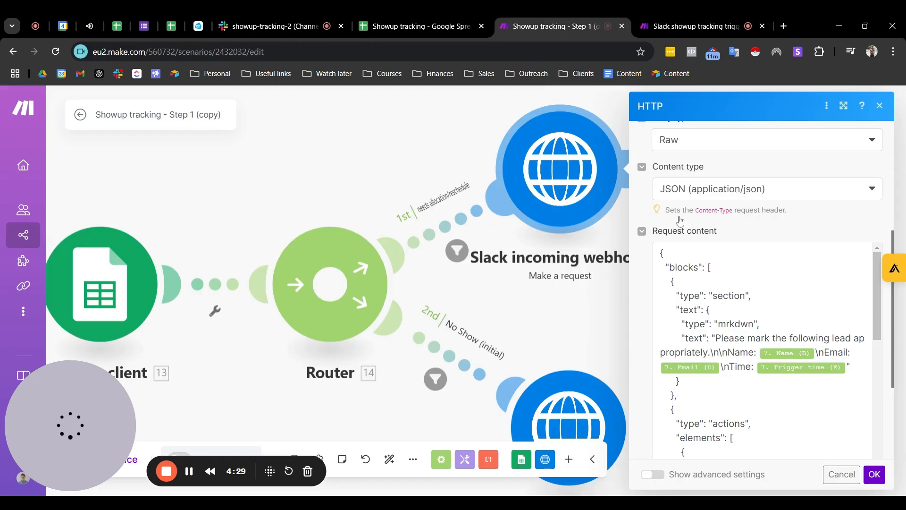
Step: Reopen the "needs allocation/reschedule" webhook's settings, check which field its URL is mapped to, and close them
{"action": "left_click", "coordinate": [879, 106]}
{"action": "left_click", "coordinate": [551, 181]}
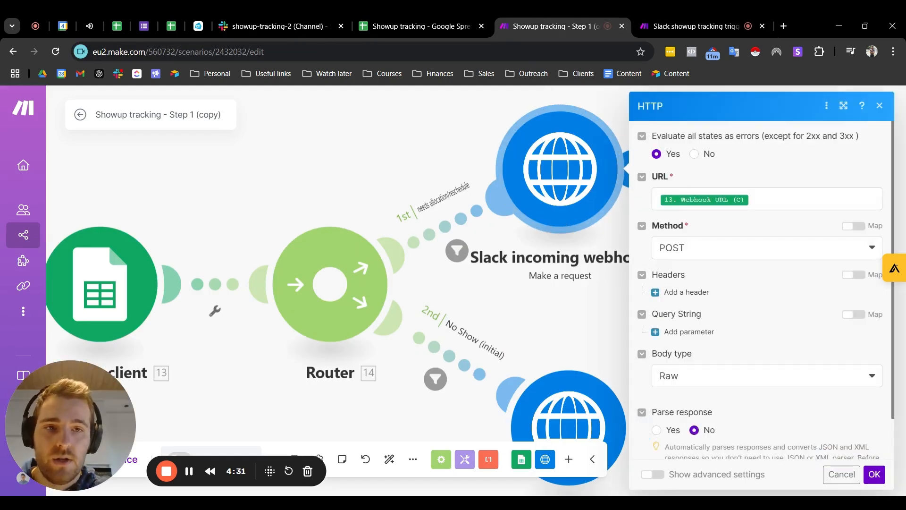
{"action": "scroll", "coordinate": [462, 235], "scroll_direction": "down", "scroll_amount": 2}
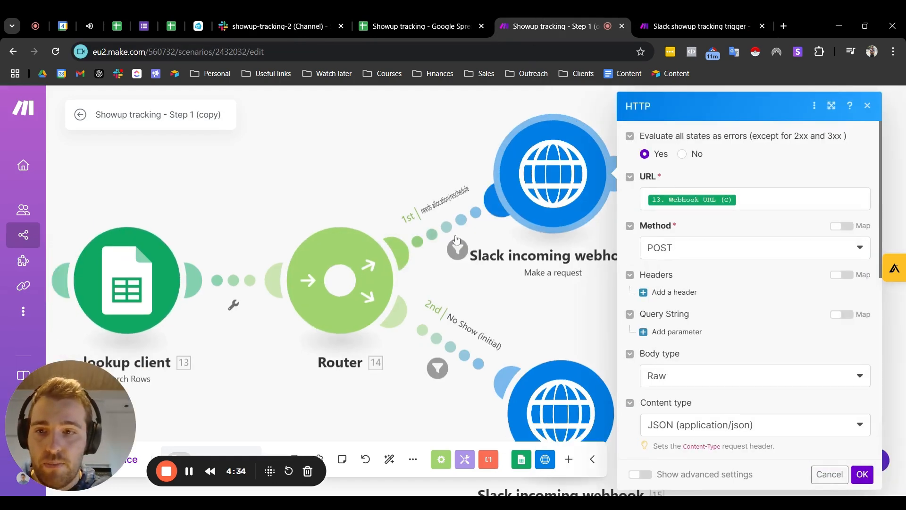
{"action": "left_click", "coordinate": [302, 178]}
Step: View the lookup client module's settings and switch to the clients sheet to inspect its Webhook URL column
{"action": "left_click", "coordinate": [153, 276]}
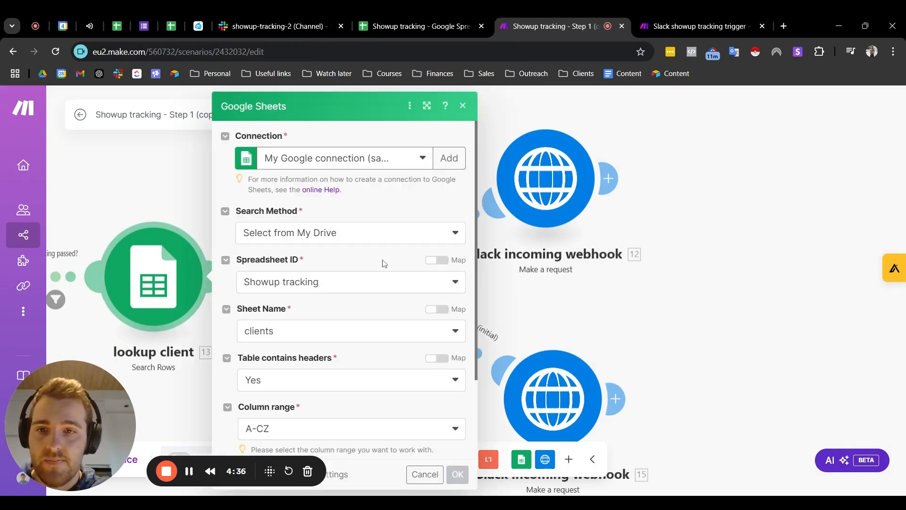
{"action": "left_click", "coordinate": [417, 35]}
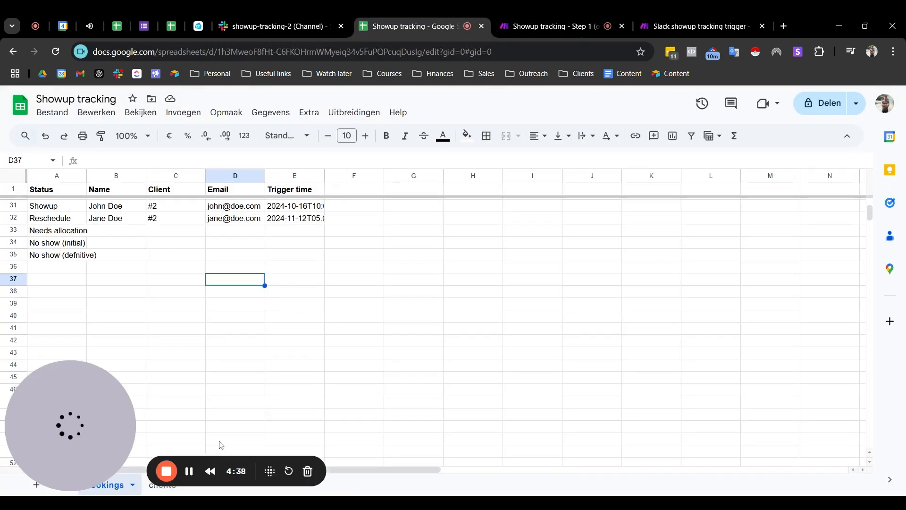
{"action": "left_click", "coordinate": [156, 490]}
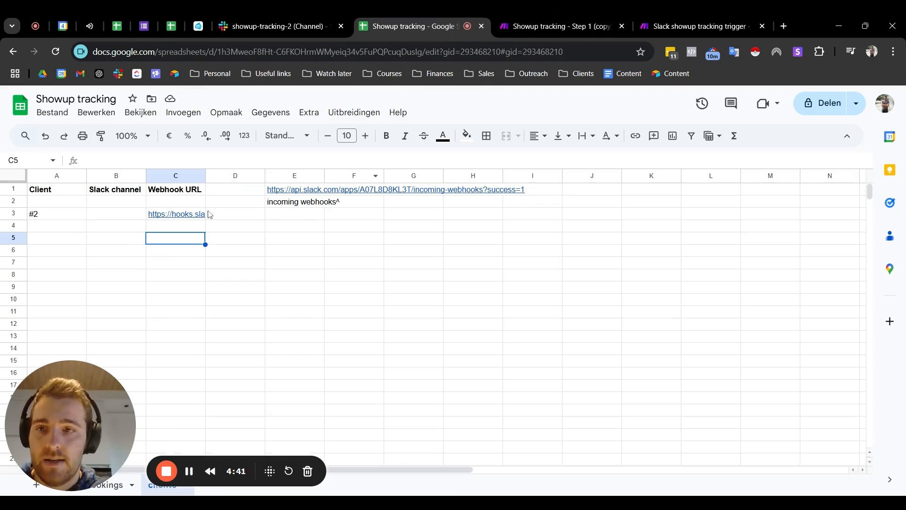
Step: Return to the Step 1 scenario, recheck the "needs allocation/reschedule" webhook's URL mapping, and close its settings
{"action": "left_click", "coordinate": [562, 26]}
{"action": "left_click", "coordinate": [532, 190]}
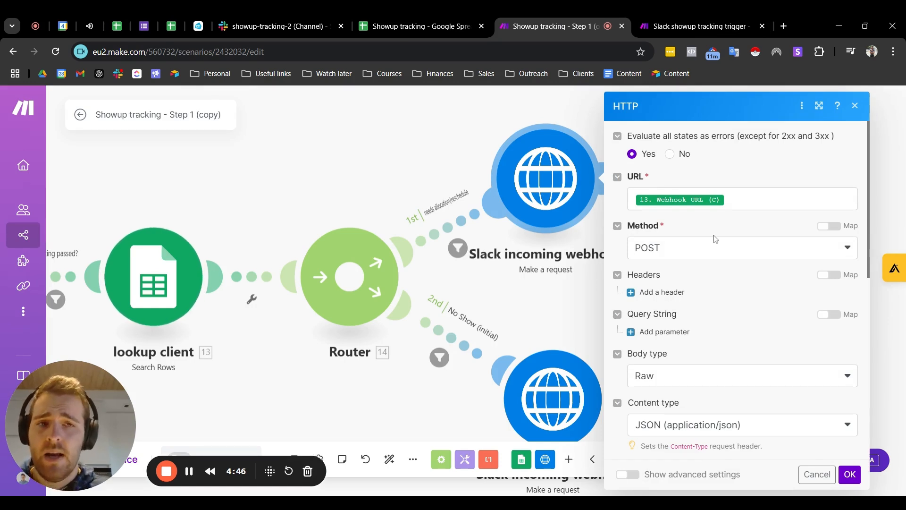
{"action": "left_click", "coordinate": [855, 105]}
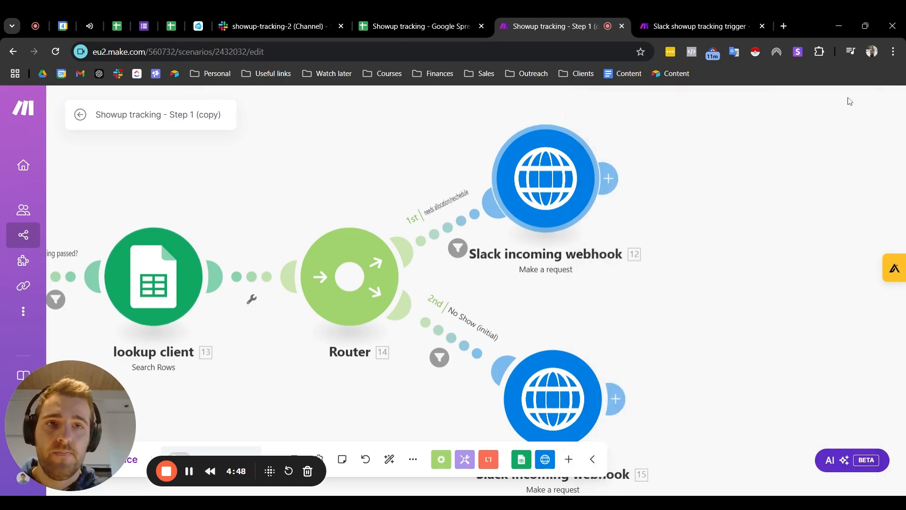
Step: Survey the Step 2 scenario's overall flow and check the lead action buttons in Slack's showup-tracking-2 channel, returning to Step 2
{"action": "left_click", "coordinate": [694, 26]}
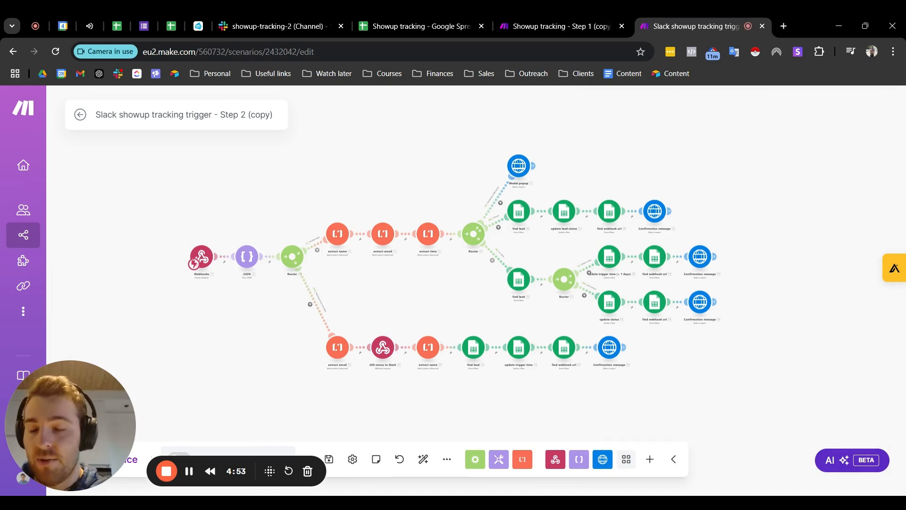
{"action": "scroll", "coordinate": [340, 222], "scroll_direction": "up", "scroll_amount": 5}
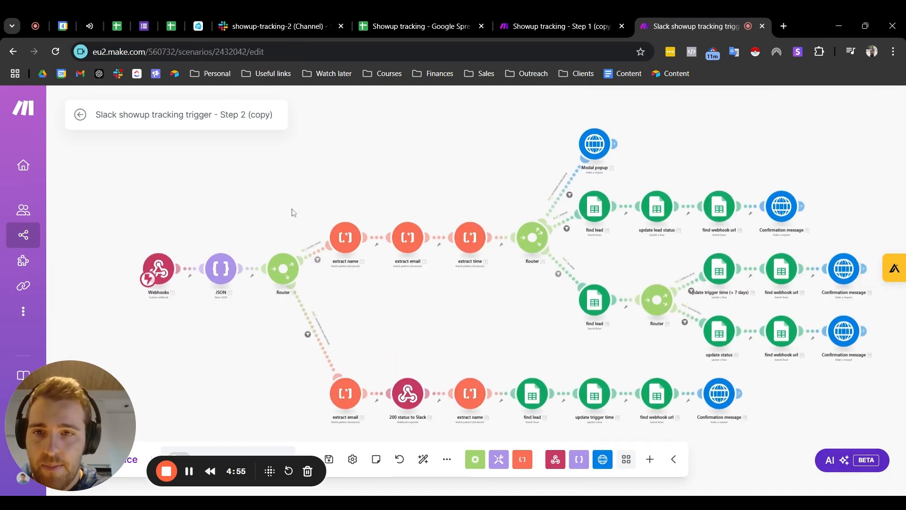
{"action": "scroll", "coordinate": [202, 203], "scroll_direction": "down", "scroll_amount": 3}
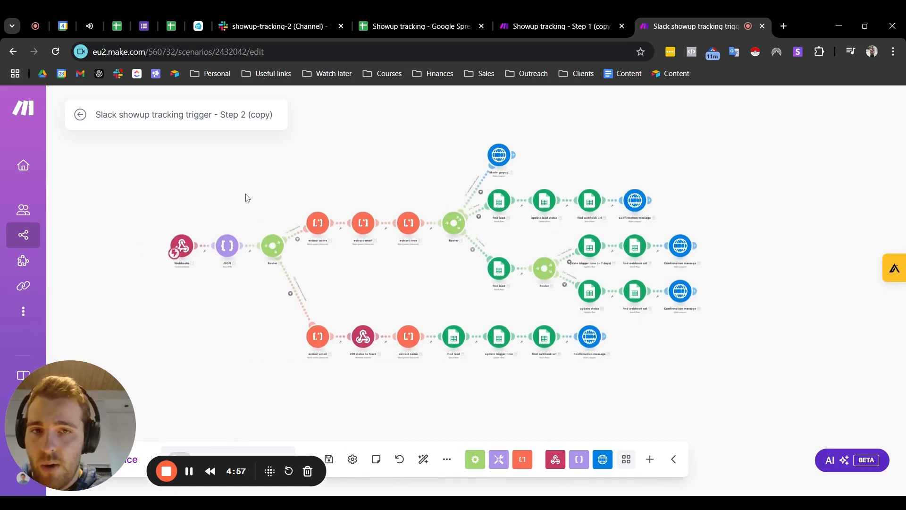
{"action": "scroll", "coordinate": [284, 217], "scroll_direction": "up", "scroll_amount": 2}
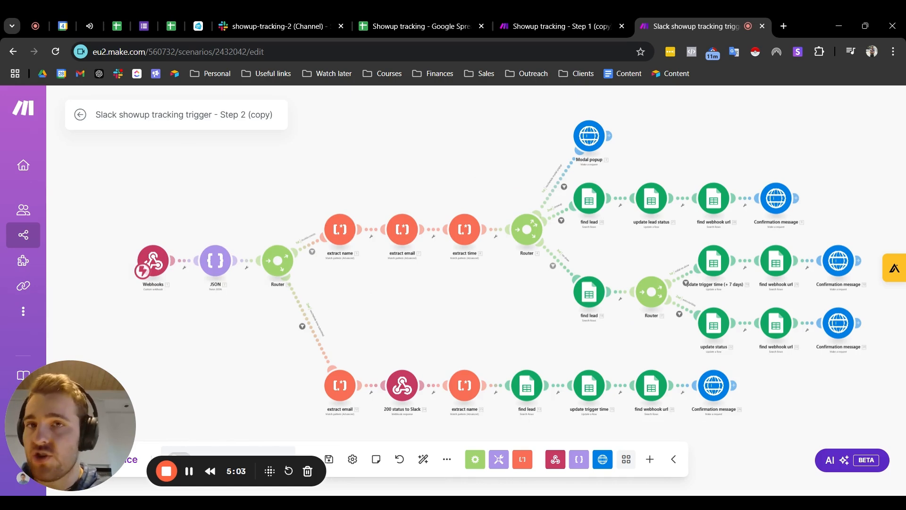
{"action": "left_click", "coordinate": [276, 24]}
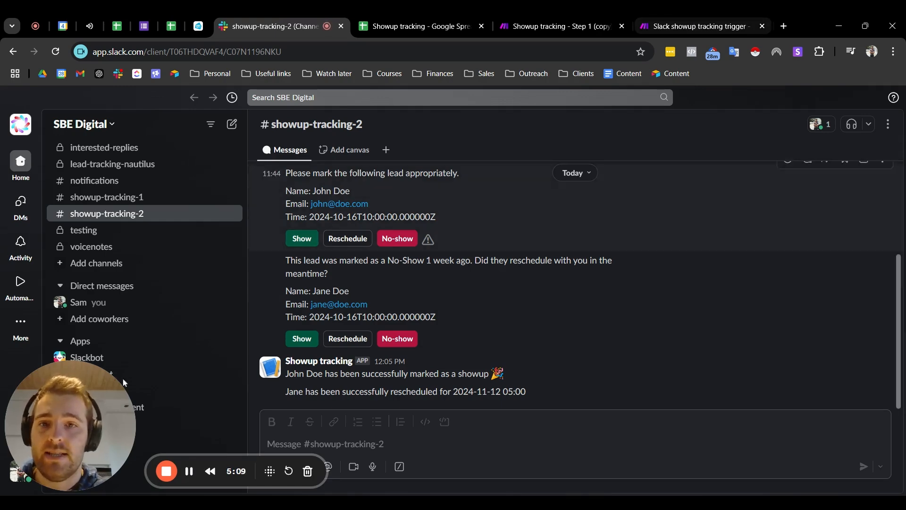
{"action": "left_click", "coordinate": [698, 24]}
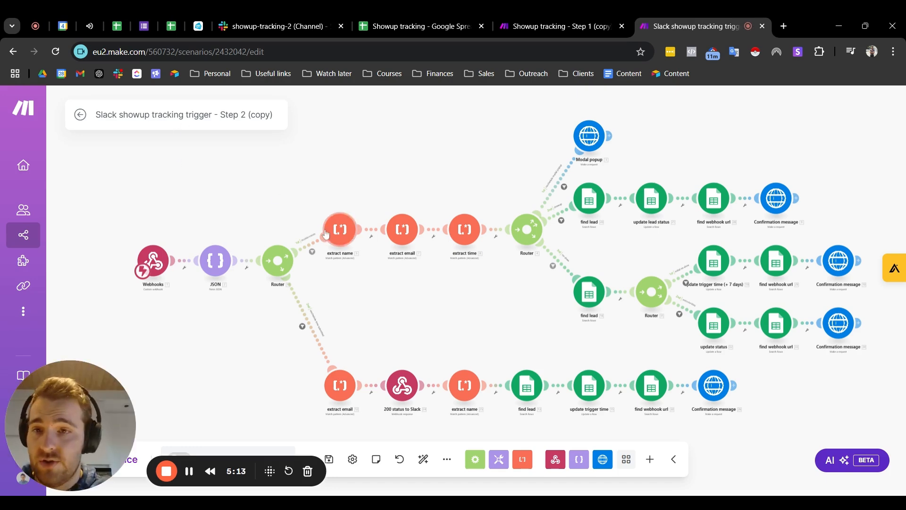
Step: Examine the two branches of the first router in the Step 2 scenario, including the "reschedule time submitted" route
{"action": "scroll", "coordinate": [153, 265], "scroll_direction": "up", "scroll_amount": 3}
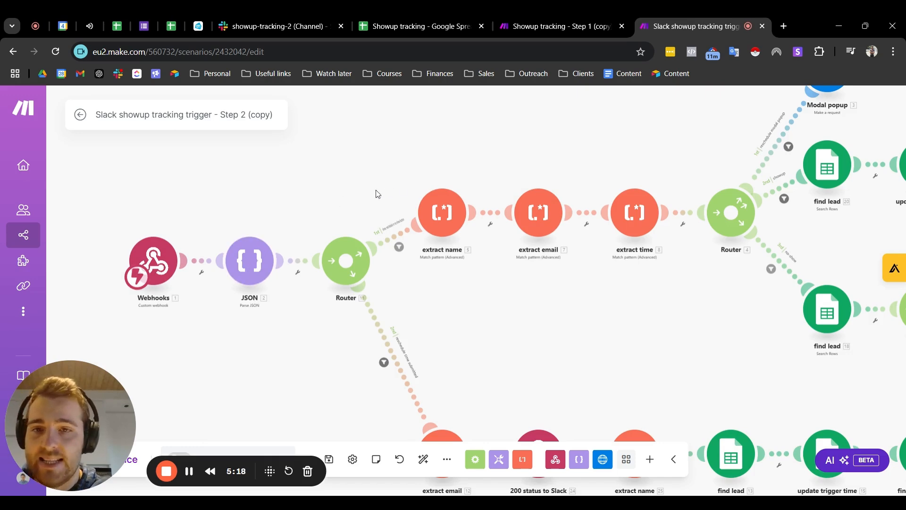
{"action": "left_click_drag", "start_coordinate": [387, 193], "coordinate": [266, 144]}
{"action": "scroll", "coordinate": [321, 264], "scroll_direction": "up", "scroll_amount": 4}
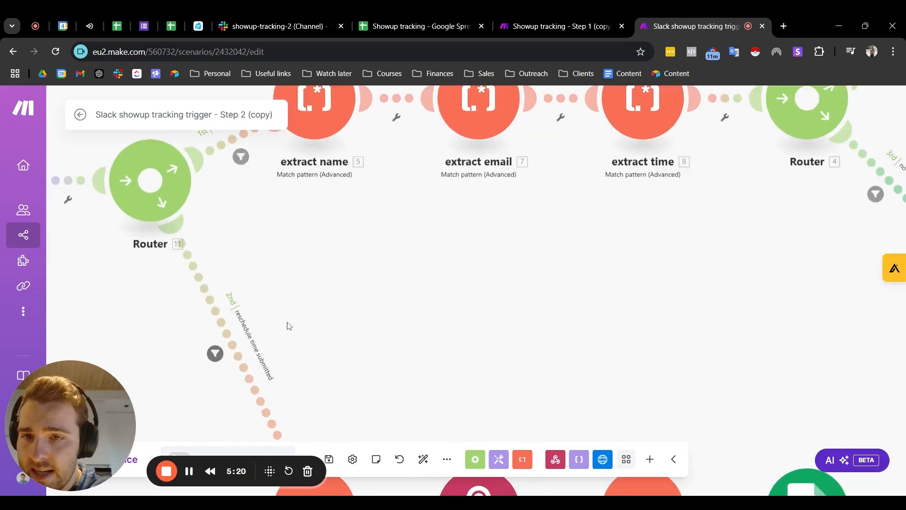
{"action": "scroll", "coordinate": [453, 222], "scroll_direction": "down", "scroll_amount": 5}
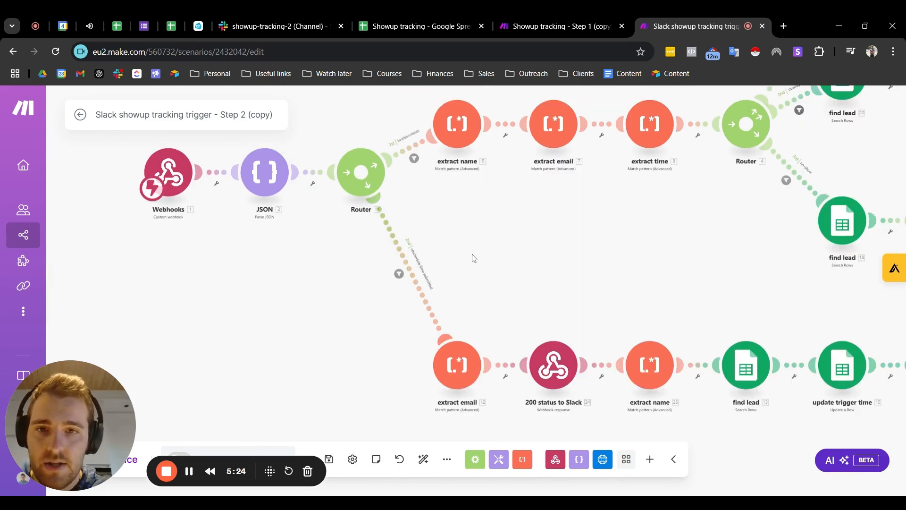
{"action": "scroll", "coordinate": [416, 269], "scroll_direction": "up", "scroll_amount": 5}
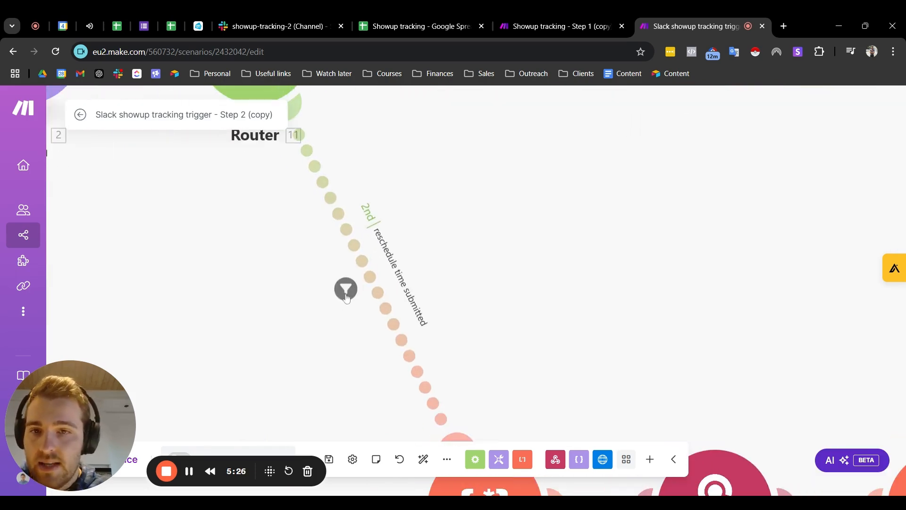
{"action": "scroll", "coordinate": [406, 279], "scroll_direction": "down", "scroll_amount": 3}
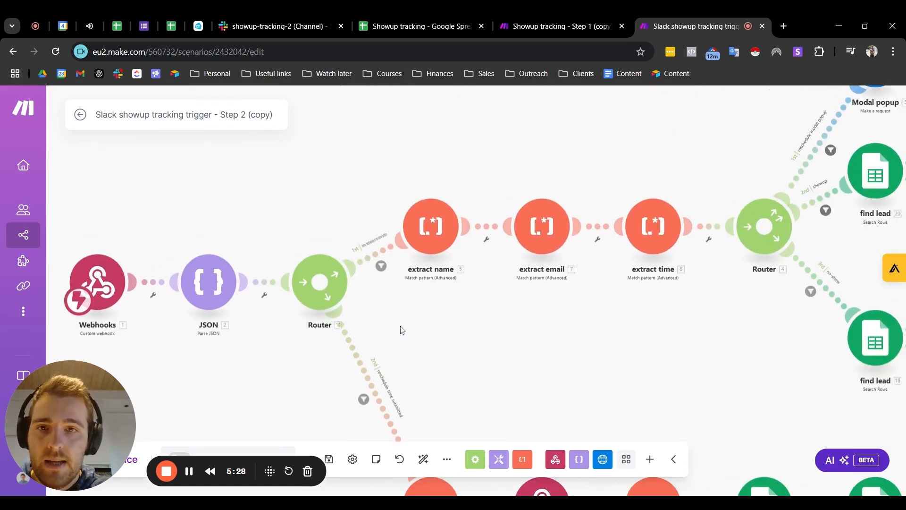
Step: Review the conditions of the "show, reschedule or no-show button" filter on the first router's upper route and close it
{"action": "scroll", "coordinate": [379, 267], "scroll_direction": "up", "scroll_amount": 5}
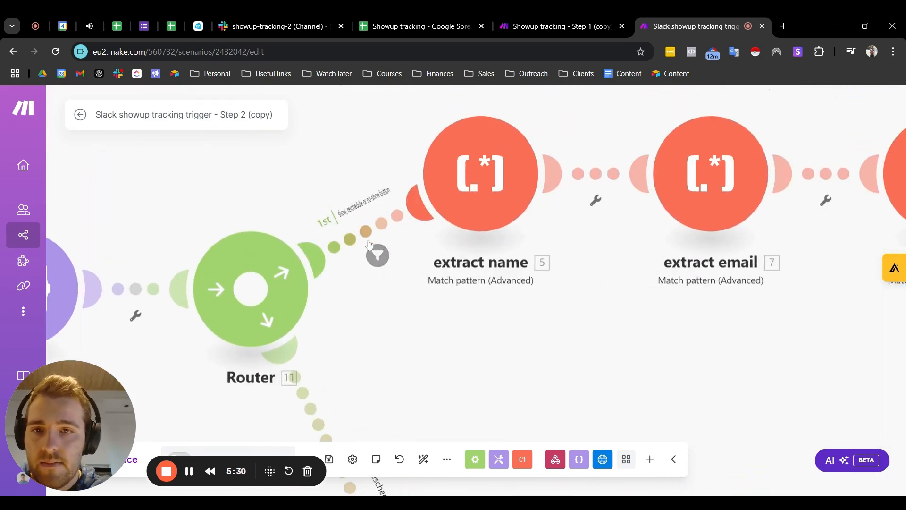
{"action": "left_click", "coordinate": [377, 254]}
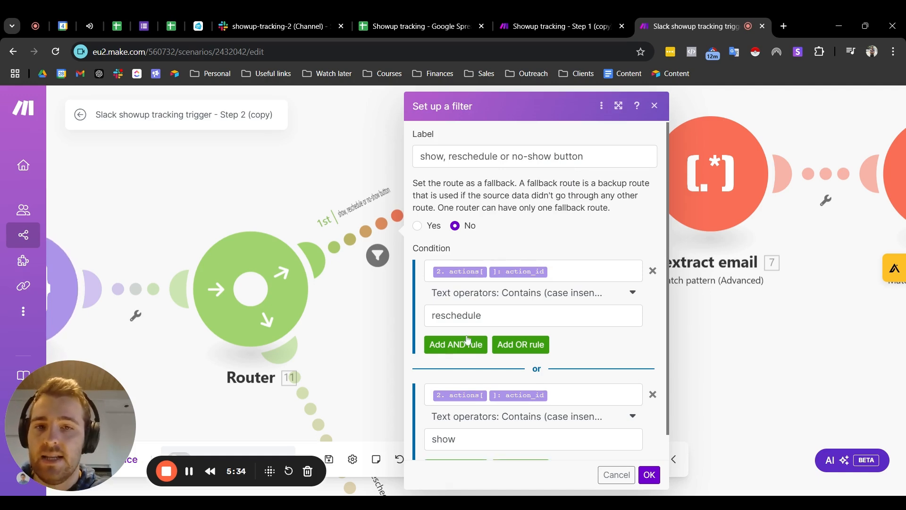
{"action": "scroll", "coordinate": [491, 326], "scroll_direction": "down", "scroll_amount": 1}
{"action": "scroll", "coordinate": [517, 357], "scroll_direction": "up", "scroll_amount": 1}
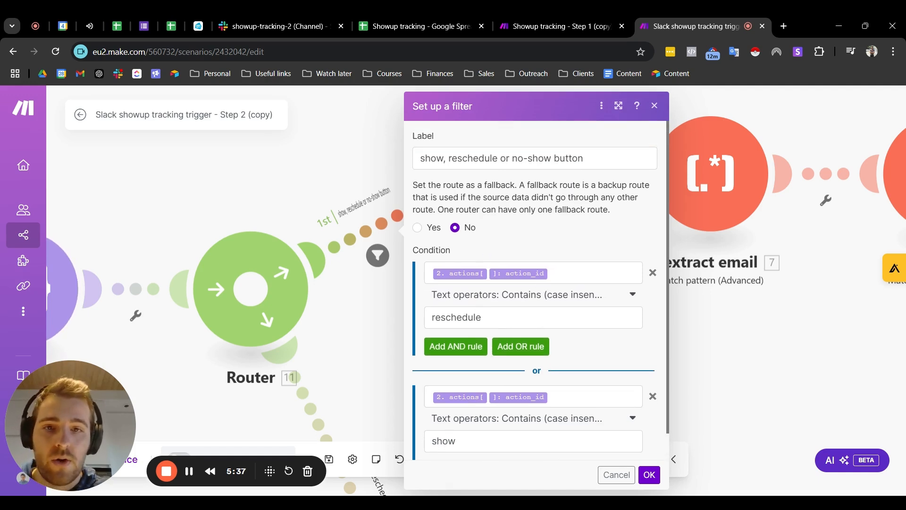
{"action": "scroll", "coordinate": [542, 288], "scroll_direction": "down", "scroll_amount": 1}
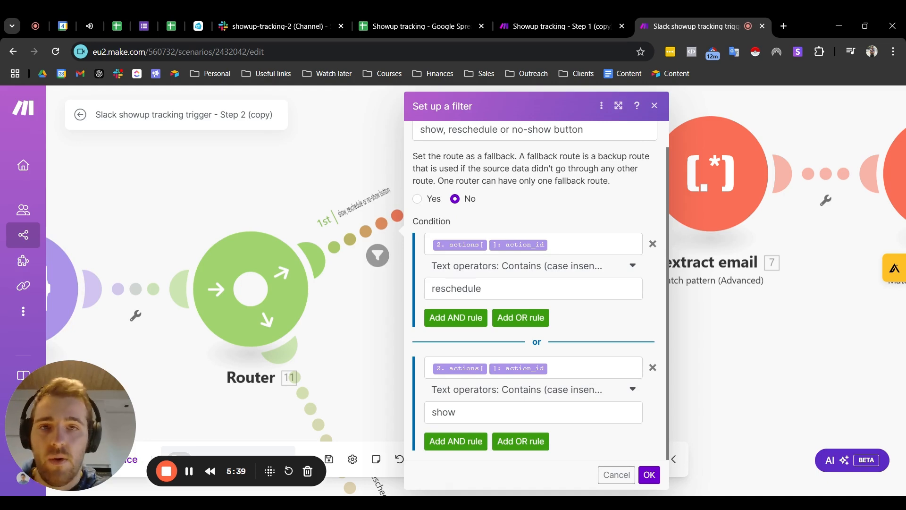
{"action": "left_click", "coordinate": [654, 106]}
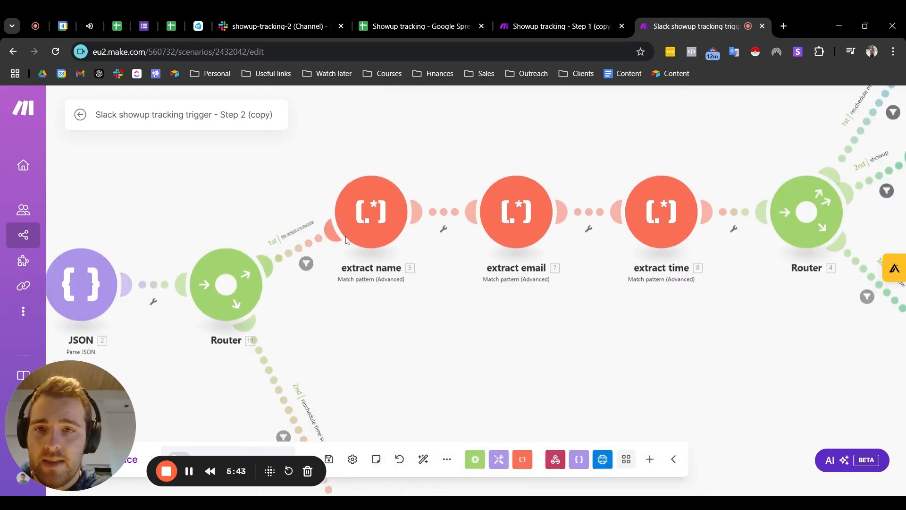
Step: Survey the reschedule submission branch, check and close the Reschedule Meeting form in Slack's showup-tracking-2 channel, and return to the Step 2 scenario
{"action": "scroll", "coordinate": [450, 235], "scroll_direction": "down", "scroll_amount": 3}
{"action": "left_click_drag", "start_coordinate": [626, 330], "coordinate": [491, 233]}
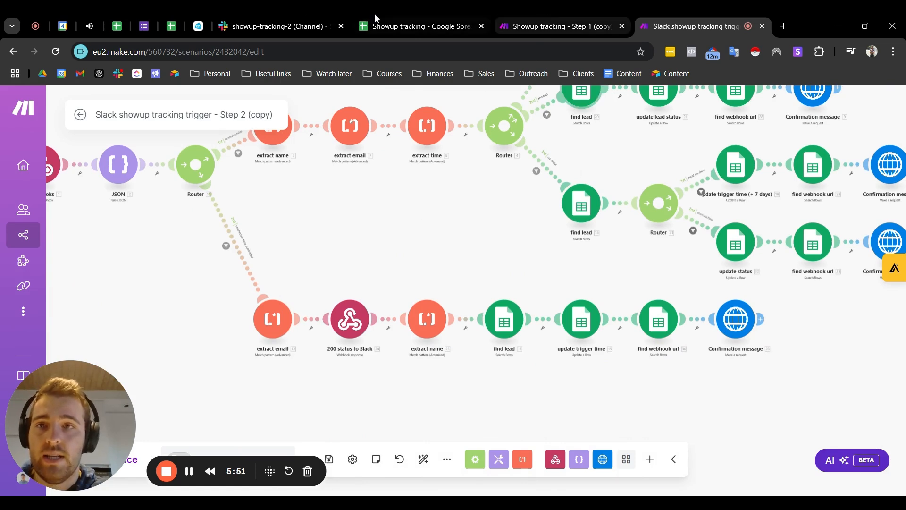
{"action": "left_click", "coordinate": [279, 26]}
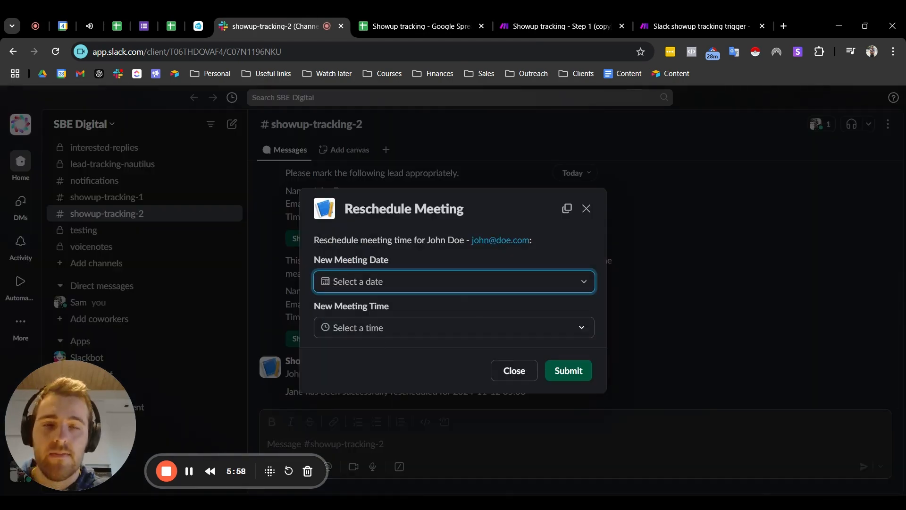
{"action": "left_click", "coordinate": [586, 209]}
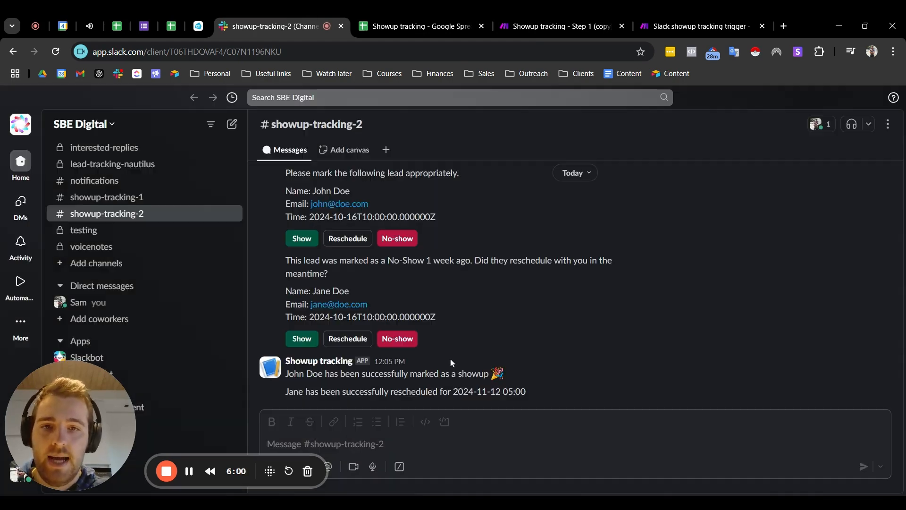
{"action": "left_click", "coordinate": [703, 26]}
Step: View the settings of the extract name module after the first router and close them
{"action": "left_click_drag", "start_coordinate": [426, 259], "coordinate": [340, 403]}
{"action": "scroll", "coordinate": [195, 259], "scroll_direction": "up", "scroll_amount": 2}
{"action": "left_click_drag", "start_coordinate": [188, 311], "coordinate": [239, 284]}
{"action": "scroll", "coordinate": [240, 256], "scroll_direction": "up", "scroll_amount": 3}
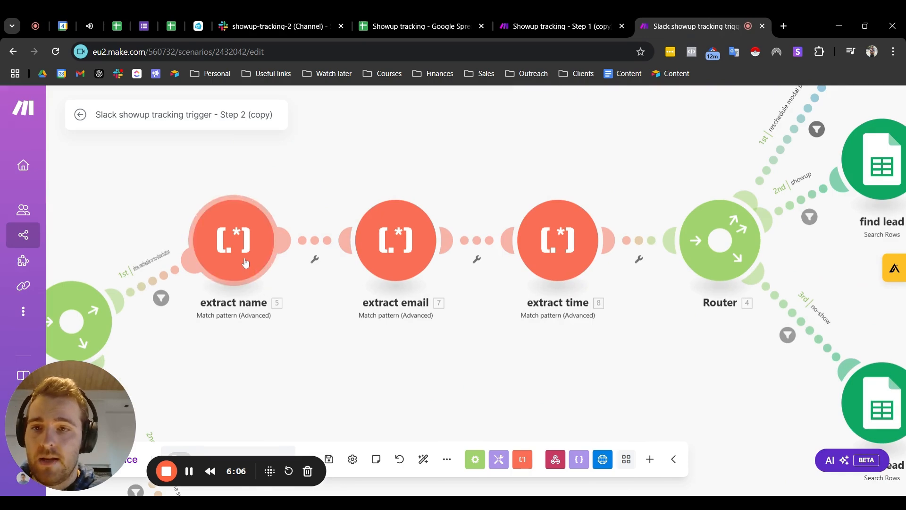
{"action": "left_click", "coordinate": [246, 264]}
{"action": "left_click", "coordinate": [532, 104]}
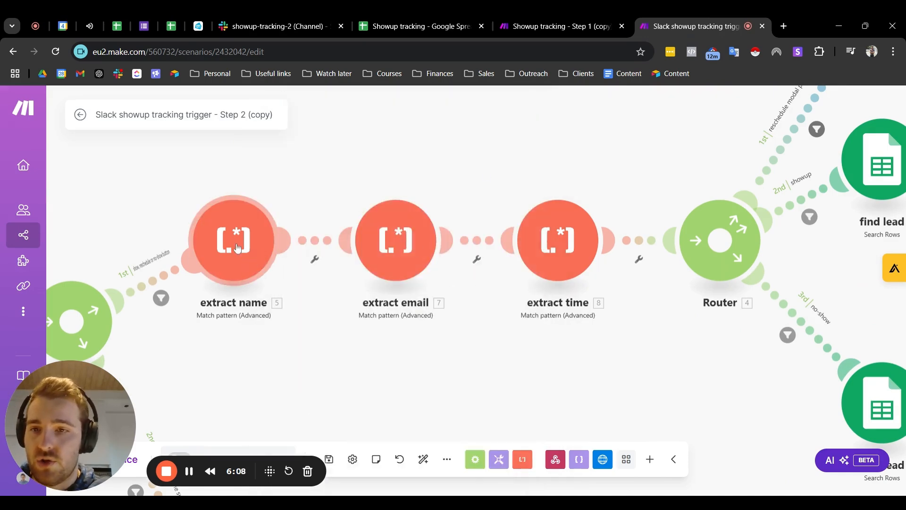
{"action": "left_click", "coordinate": [240, 247]}
{"action": "scroll", "coordinate": [515, 188], "scroll_direction": "down", "scroll_amount": 2}
{"action": "left_click", "coordinate": [533, 105]}
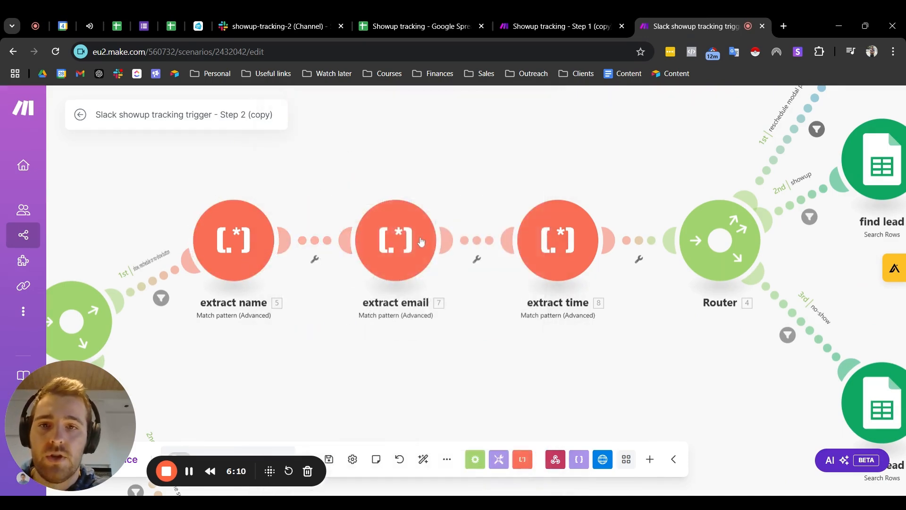
Step: View the settings of the extract email and extract time modules one after the other, closing each
{"action": "left_click", "coordinate": [444, 243]}
{"action": "left_click", "coordinate": [694, 106]}
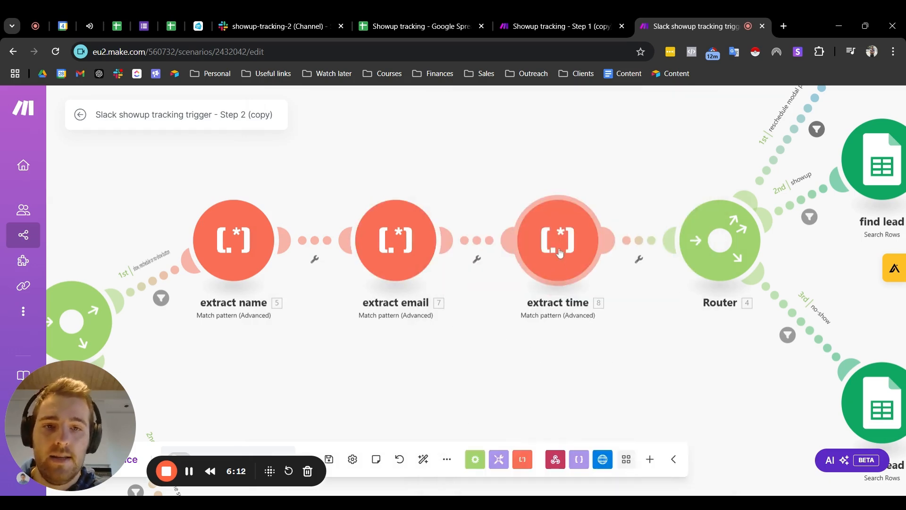
{"action": "left_click", "coordinate": [561, 254]}
{"action": "left_click", "coordinate": [856, 105]}
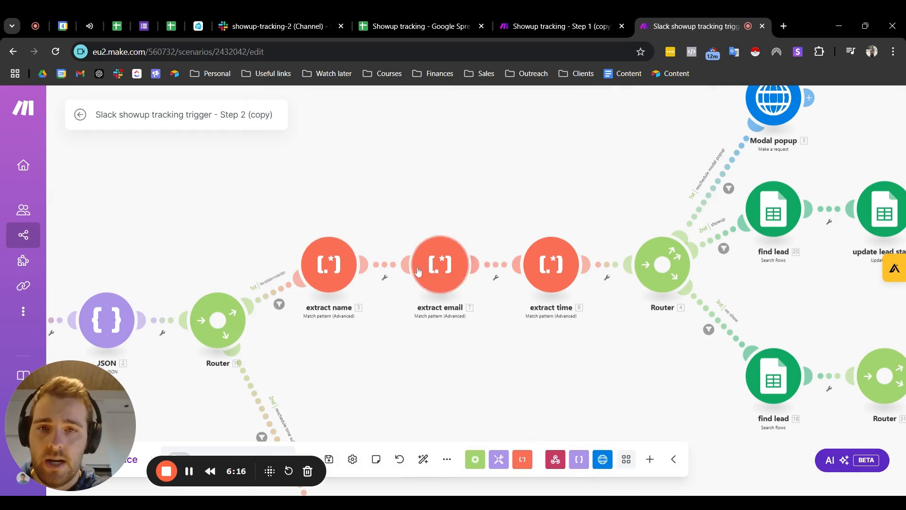
Step: Inspect the "reschedule modal popup" filter condition on the second router's first route and close it
{"action": "left_click_drag", "start_coordinate": [598, 326], "coordinate": [449, 369]}
{"action": "left_click_drag", "start_coordinate": [436, 253], "coordinate": [285, 263]}
{"action": "scroll", "coordinate": [322, 260], "scroll_direction": "up", "scroll_amount": 4}
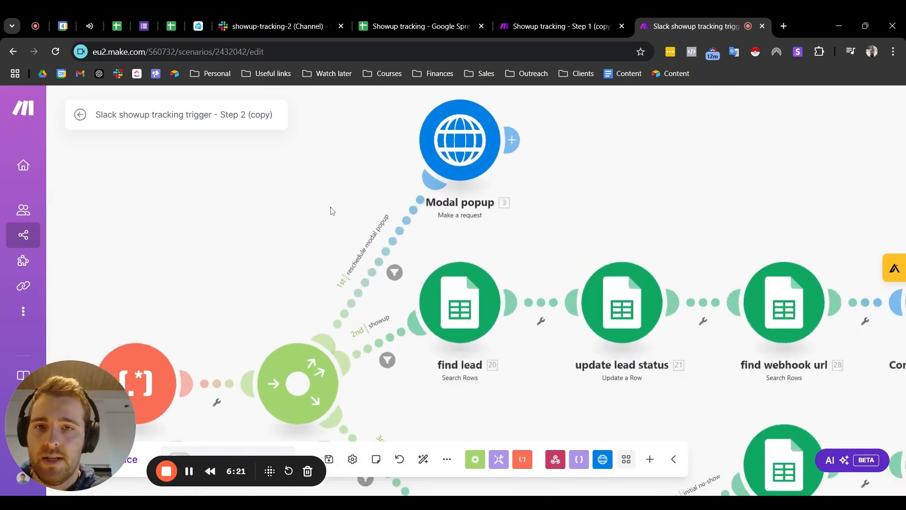
{"action": "left_click_drag", "start_coordinate": [492, 234], "coordinate": [465, 283]}
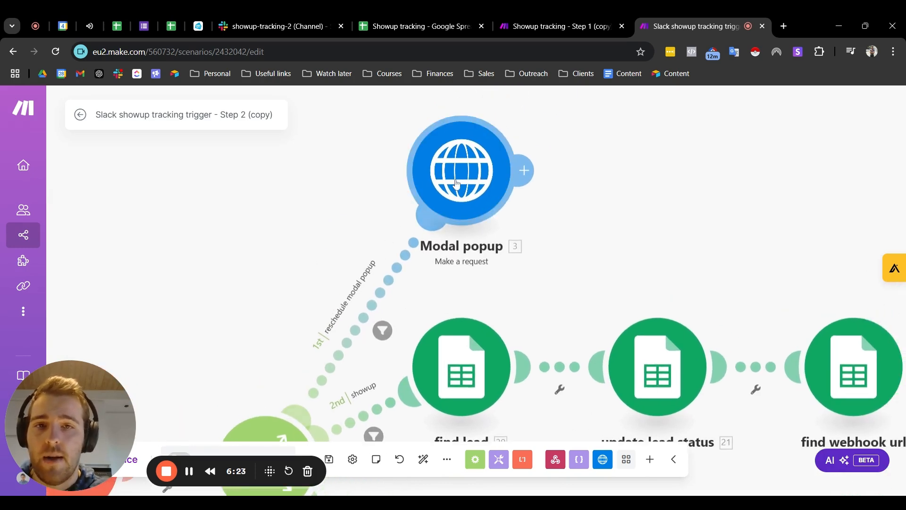
{"action": "scroll", "coordinate": [378, 332], "scroll_direction": "down", "scroll_amount": 2}
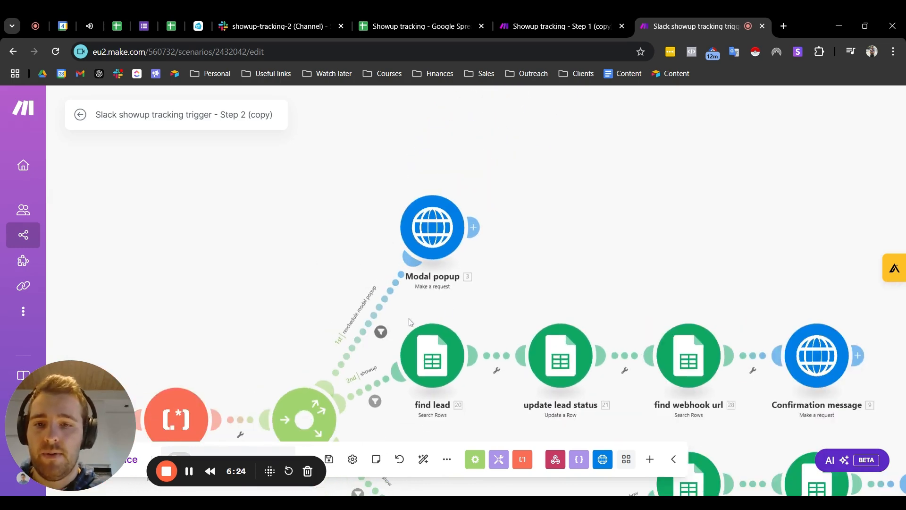
{"action": "left_click", "coordinate": [382, 332]}
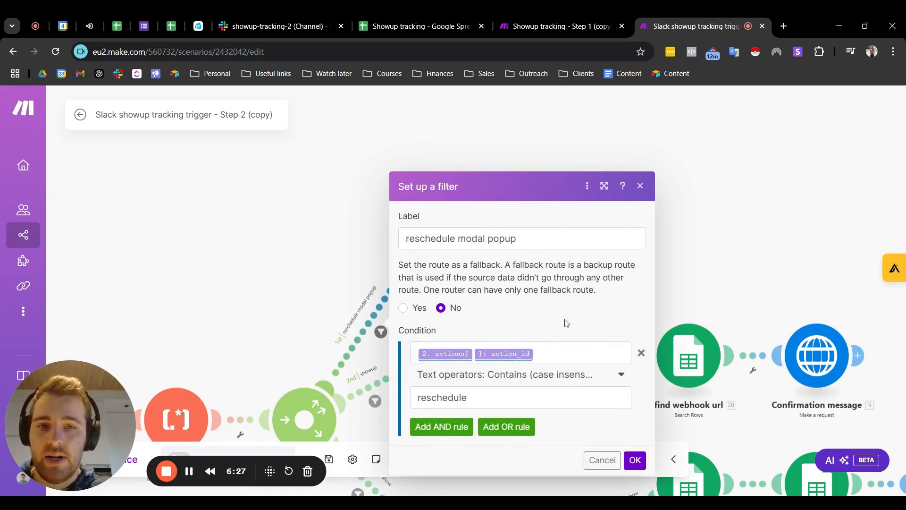
{"action": "left_click", "coordinate": [640, 187]}
Step: Examine the Modal popup HTTP request's headers and its request content for the Reschedule Meeting form, closing its settings
{"action": "scroll", "coordinate": [519, 189], "scroll_direction": "up", "scroll_amount": 3}
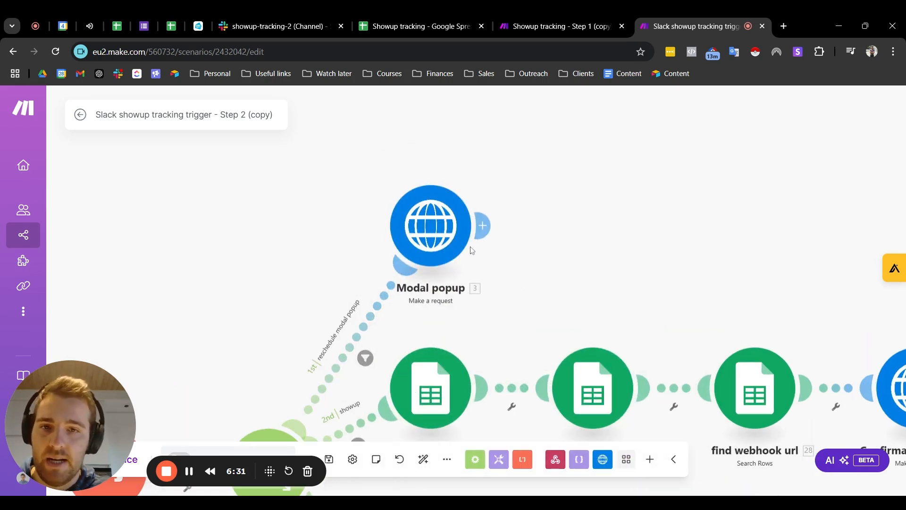
{"action": "left_click", "coordinate": [439, 240]}
{"action": "scroll", "coordinate": [572, 246], "scroll_direction": "down", "scroll_amount": 15}
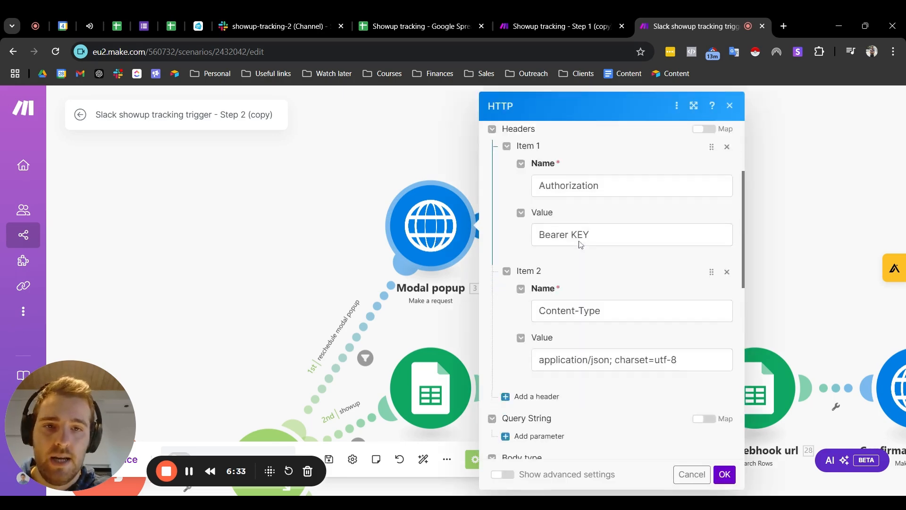
{"action": "scroll", "coordinate": [614, 269], "scroll_direction": "down", "scroll_amount": 2}
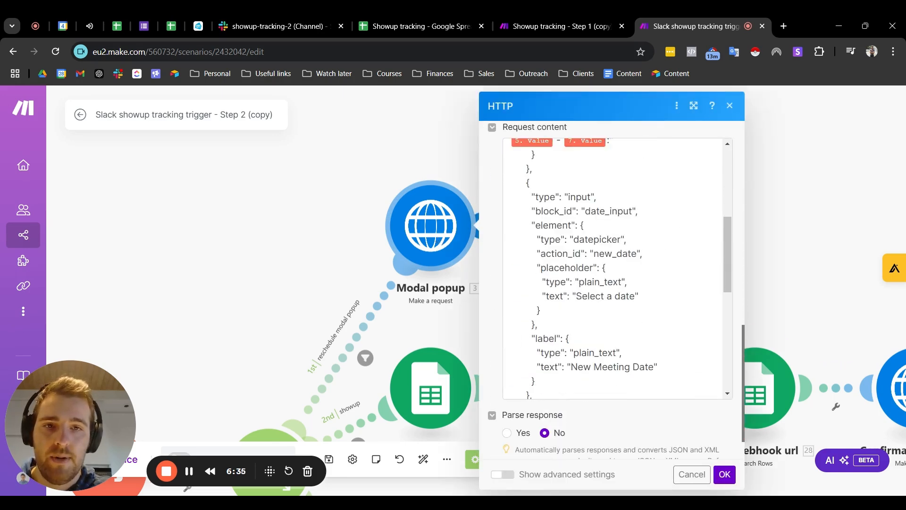
{"action": "scroll", "coordinate": [614, 269], "scroll_direction": "up", "scroll_amount": 4}
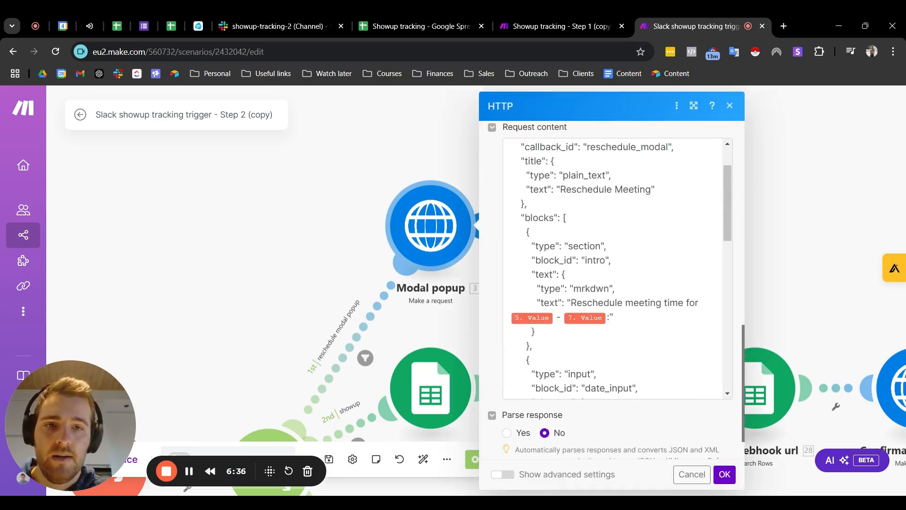
{"action": "left_click", "coordinate": [729, 105]}
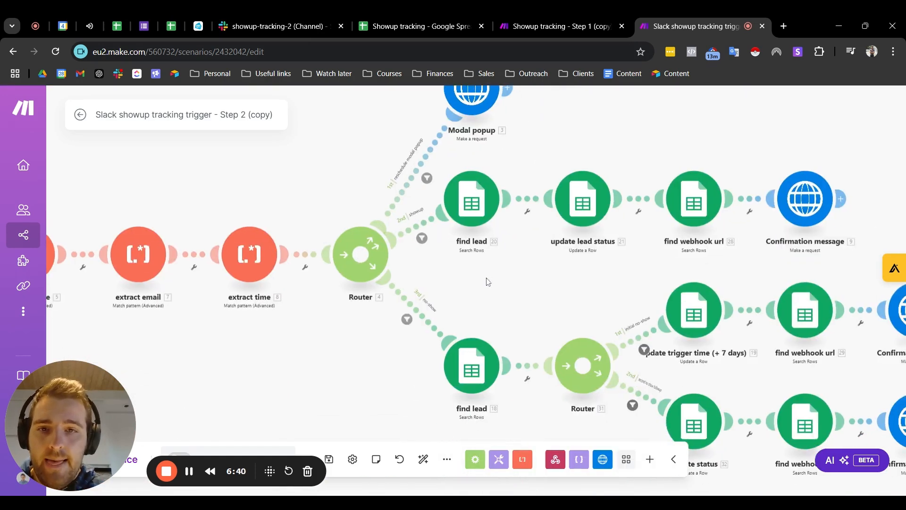
Step: Look over the showup route, check the lead statuses in the spreadsheet's bookings sheet, and return to the Step 2 scenario
{"action": "scroll", "coordinate": [373, 225], "scroll_direction": "up", "scroll_amount": 3}
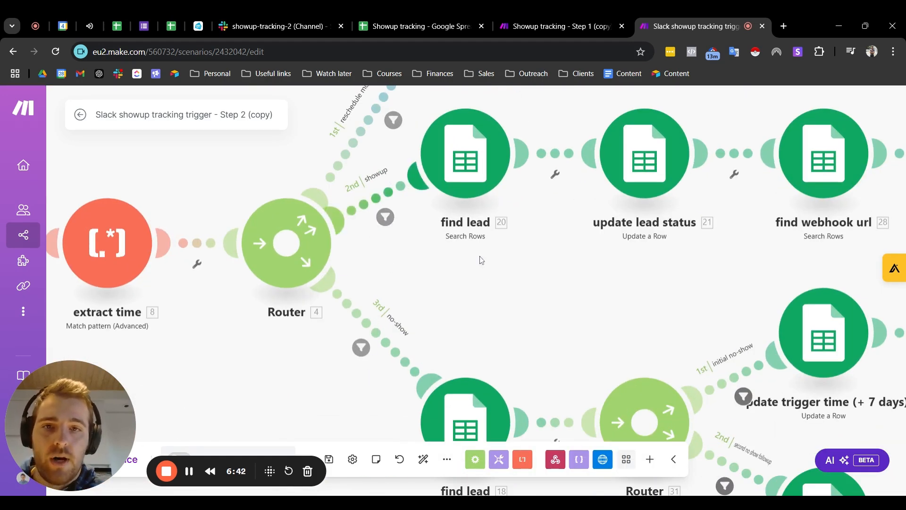
{"action": "scroll", "coordinate": [476, 295], "scroll_direction": "down", "scroll_amount": 1}
{"action": "left_click_drag", "start_coordinate": [476, 295], "coordinate": [376, 334]}
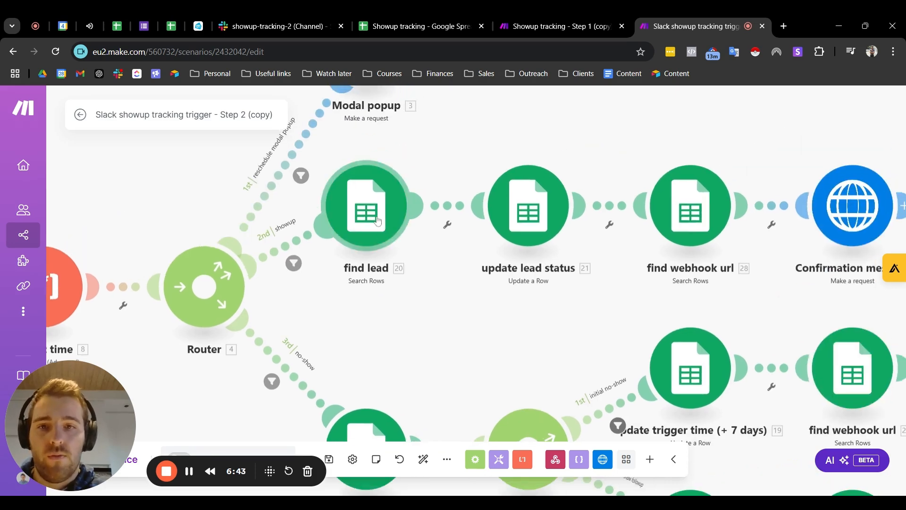
{"action": "left_click", "coordinate": [431, 28]}
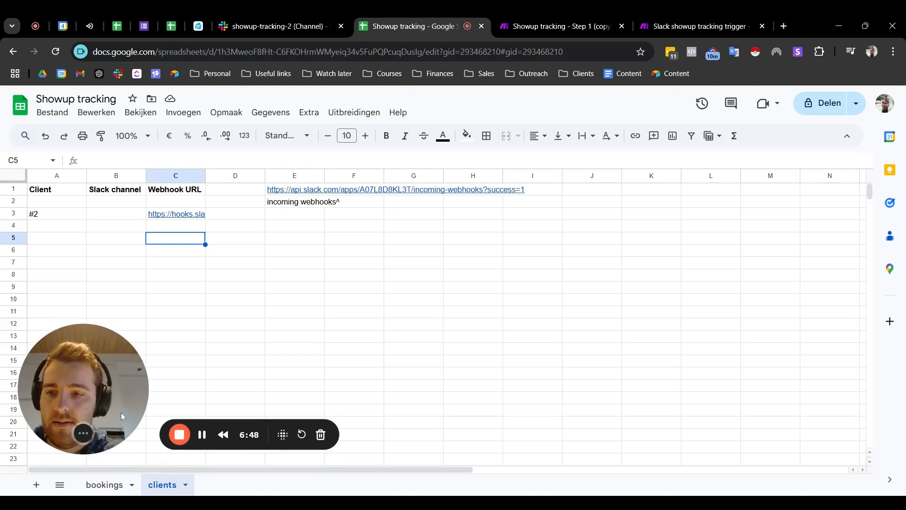
{"action": "left_click", "coordinate": [117, 485]}
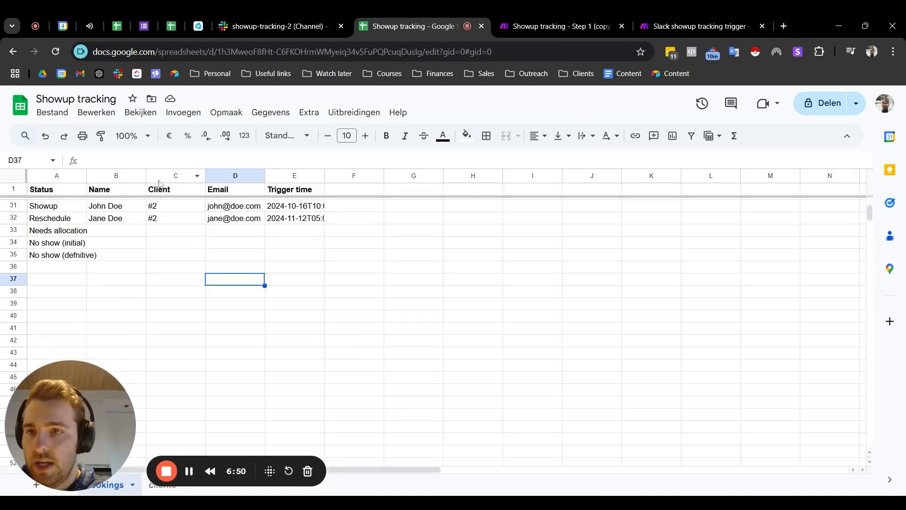
{"action": "left_click", "coordinate": [559, 26]}
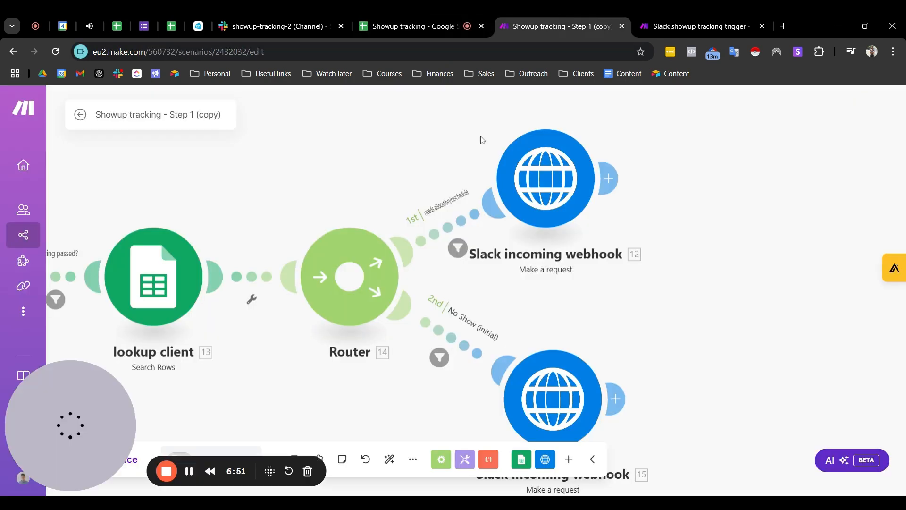
{"action": "left_click", "coordinate": [715, 20]}
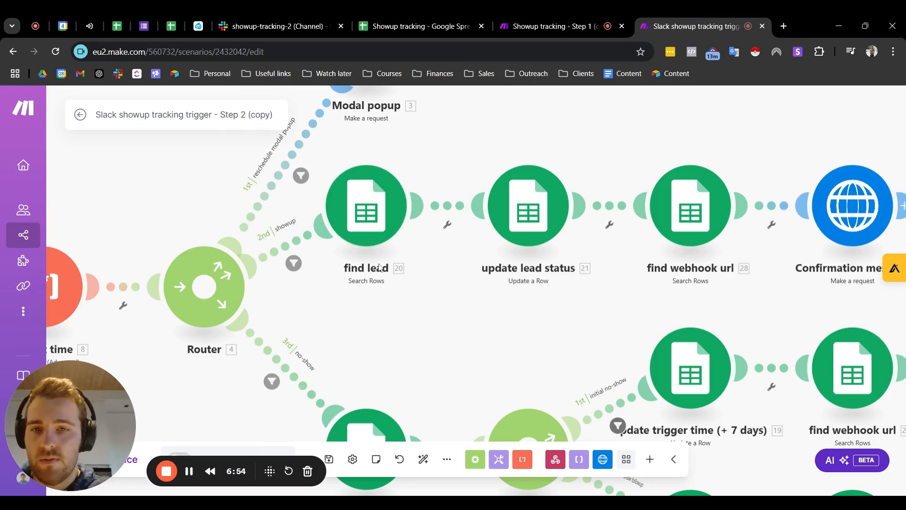
Step: Review how the update lead status module maps the row number and Status value in the bookings sheet, and close its settings
{"action": "left_click_drag", "start_coordinate": [401, 278], "coordinate": [282, 298]}
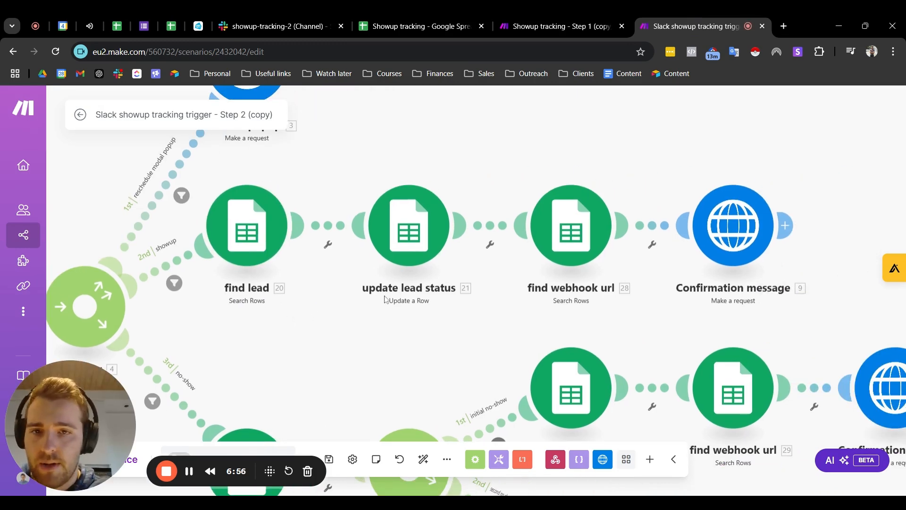
{"action": "left_click", "coordinate": [415, 228]}
{"action": "scroll", "coordinate": [623, 267], "scroll_direction": "down", "scroll_amount": 18}
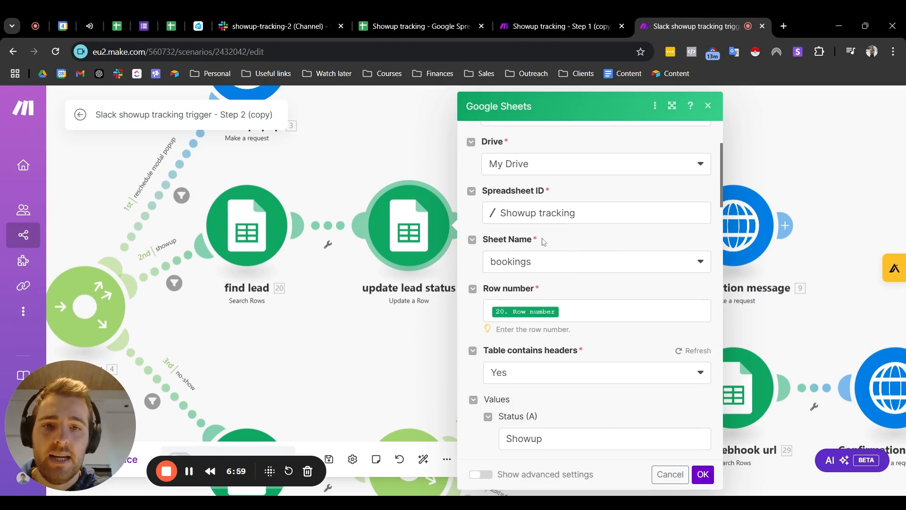
{"action": "scroll", "coordinate": [542, 243], "scroll_direction": "up", "scroll_amount": 15}
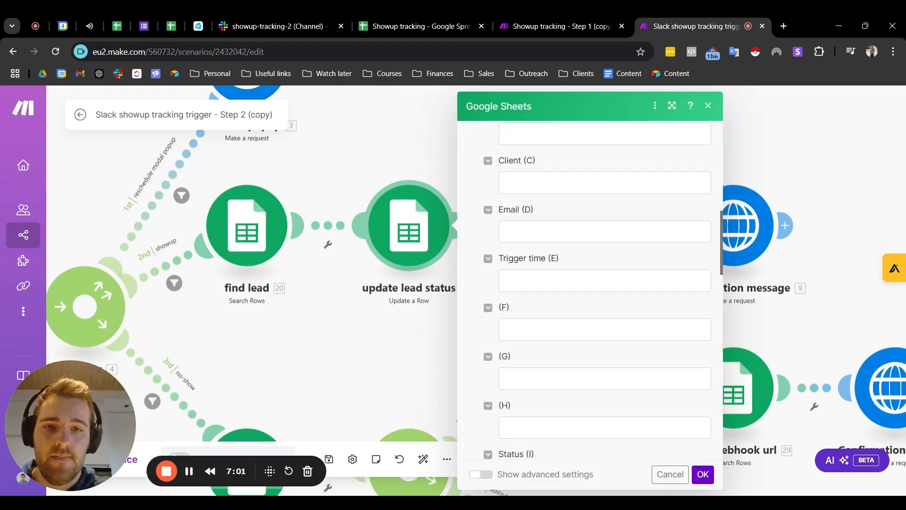
{"action": "scroll", "coordinate": [558, 281], "scroll_direction": "down", "scroll_amount": 1}
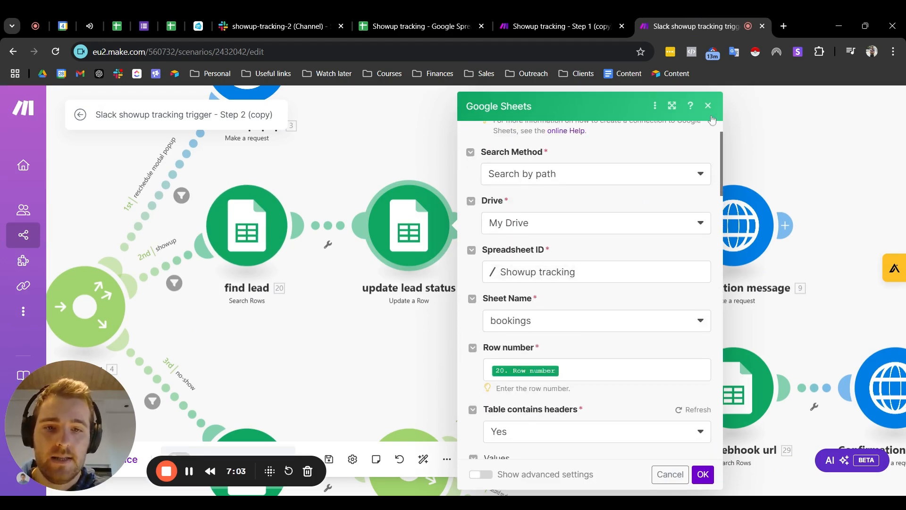
{"action": "scroll", "coordinate": [562, 288], "scroll_direction": "down", "scroll_amount": 6}
{"action": "scroll", "coordinate": [590, 291], "scroll_direction": "up", "scroll_amount": 3}
{"action": "scroll", "coordinate": [563, 301], "scroll_direction": "down", "scroll_amount": 2}
{"action": "scroll", "coordinate": [564, 301], "scroll_direction": "down", "scroll_amount": 1}
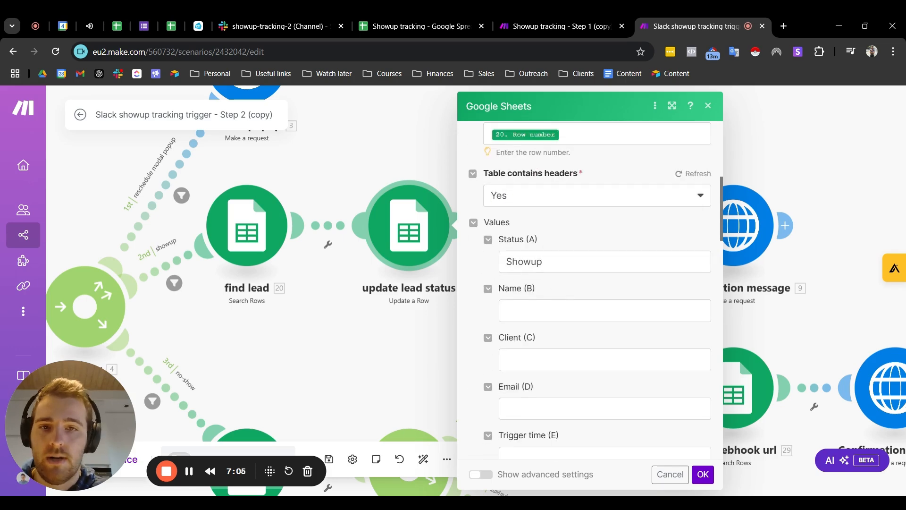
{"action": "left_click", "coordinate": [708, 107]}
Step: Review the find webhook url module on the showup route, which searches the clients sheet, and close its settings
{"action": "scroll", "coordinate": [318, 289], "scroll_direction": "down", "scroll_amount": 3}
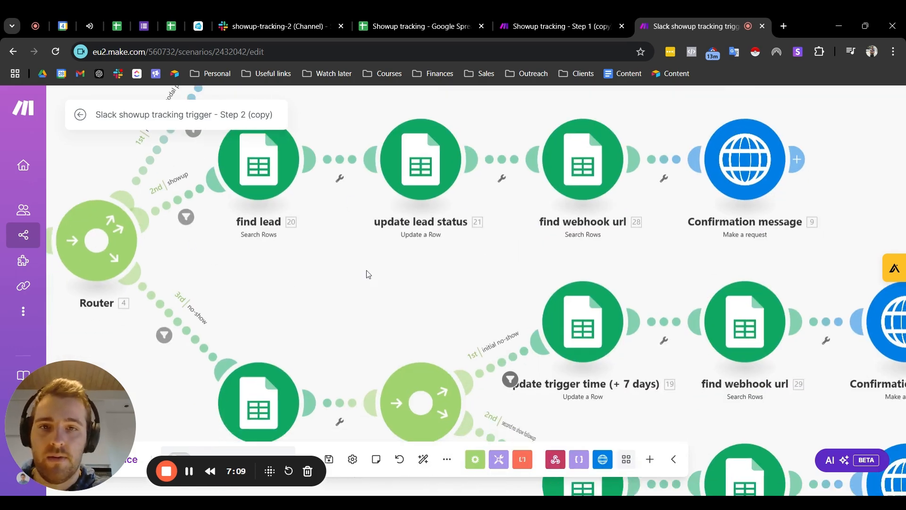
{"action": "scroll", "coordinate": [372, 265], "scroll_direction": "right", "scroll_amount": 5}
{"action": "scroll", "coordinate": [372, 265], "scroll_direction": "up", "scroll_amount": 3}
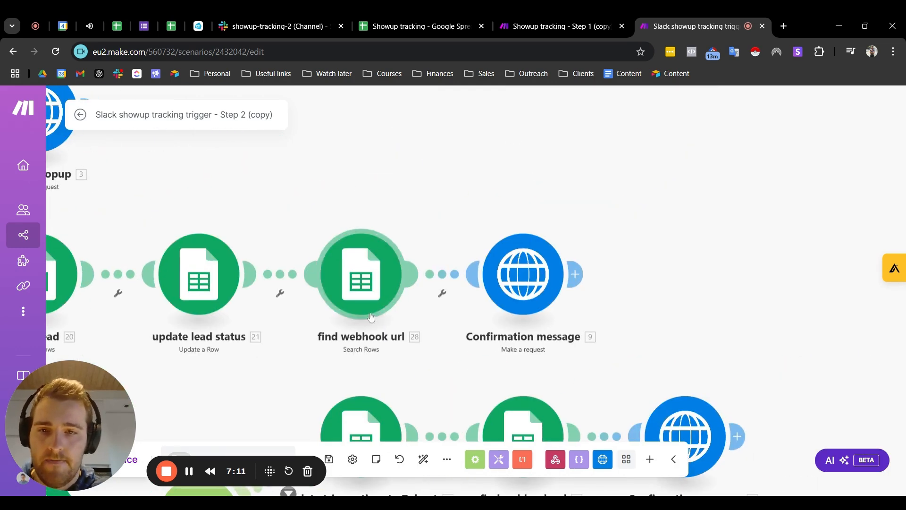
{"action": "left_click", "coordinate": [363, 289]}
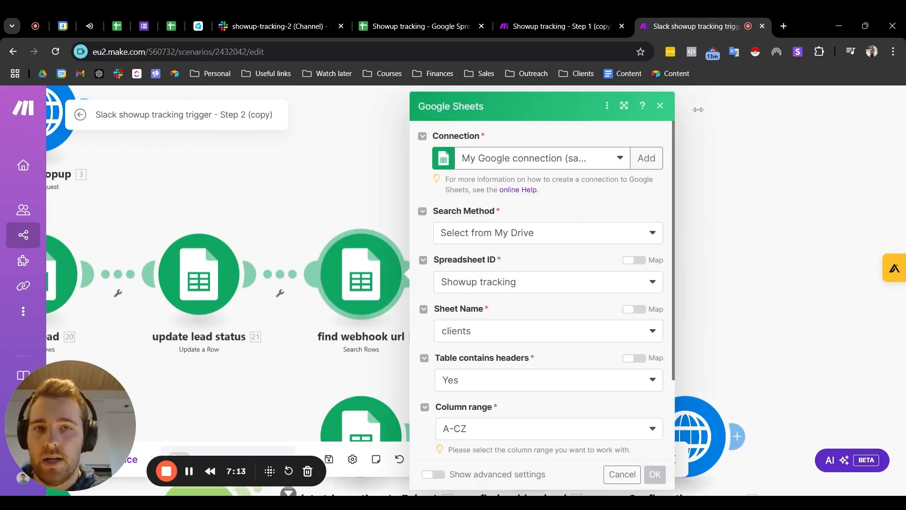
{"action": "left_click", "coordinate": [660, 106]}
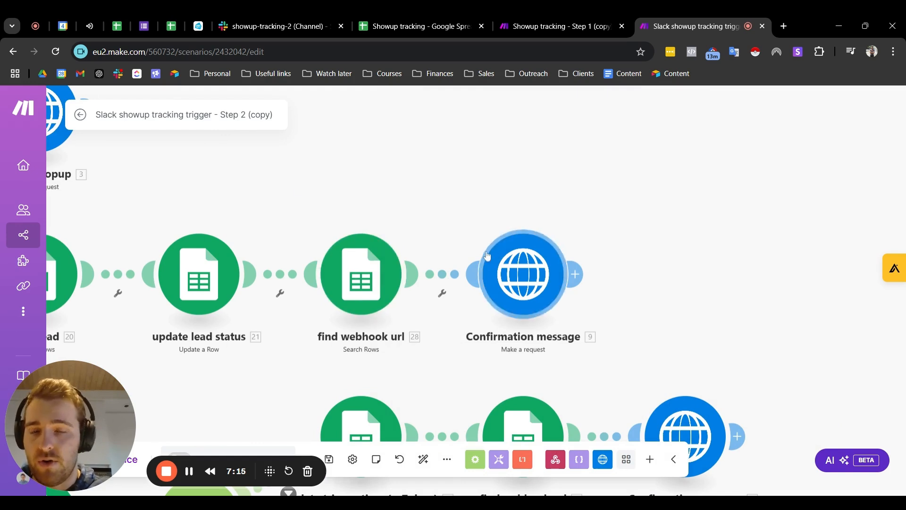
Step: Examine the showup route's Confirmation message HTTP request, including its webhook URL and JSON request content, and close its settings
{"action": "left_click", "coordinate": [525, 282]}
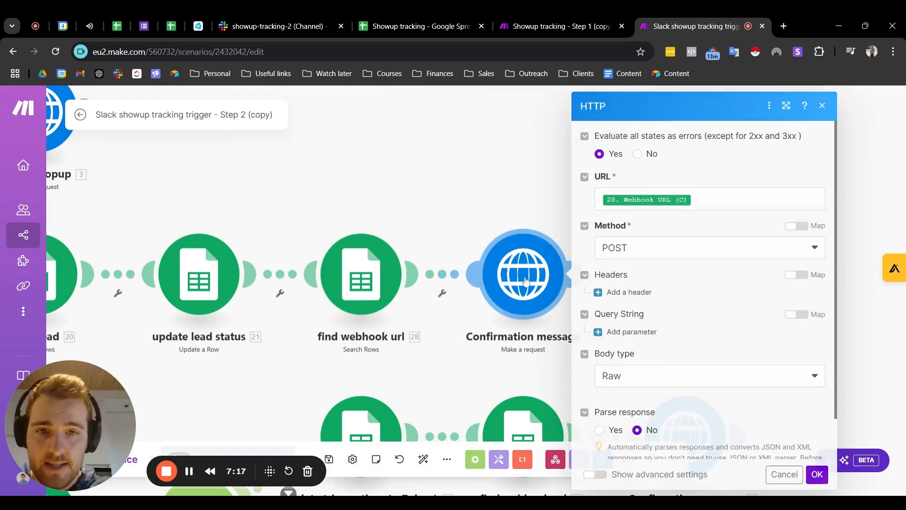
{"action": "scroll", "coordinate": [703, 283], "scroll_direction": "down", "scroll_amount": 4}
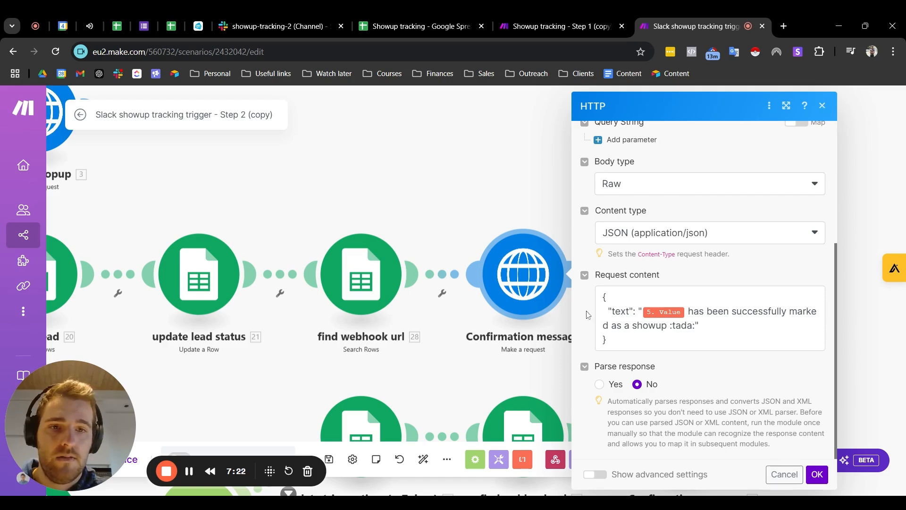
{"action": "left_click", "coordinate": [822, 106]}
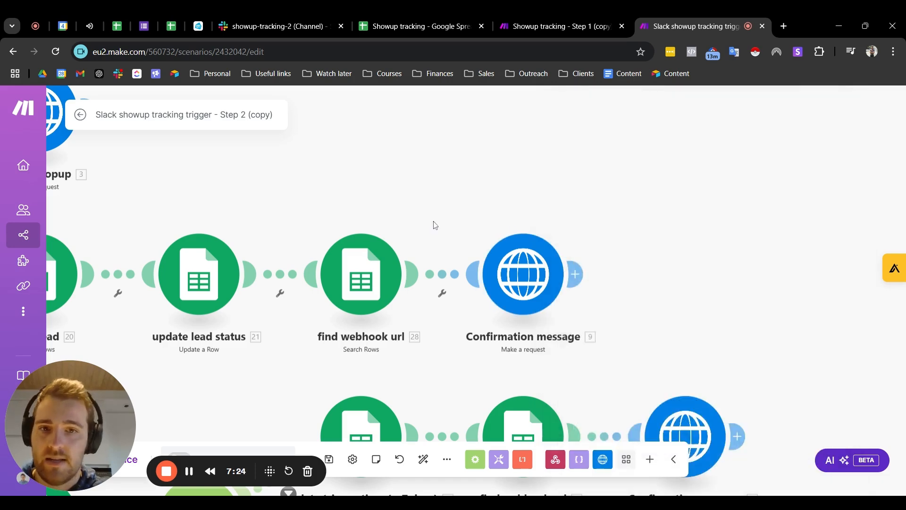
Step: Look over the no-show route and inspect the "initial no-show" filter on its router, closing the filter
{"action": "scroll", "coordinate": [380, 210], "scroll_direction": "down", "scroll_amount": 2}
{"action": "left_click_drag", "start_coordinate": [380, 210], "coordinate": [496, 141]}
{"action": "scroll", "coordinate": [357, 248], "scroll_direction": "up", "scroll_amount": 4}
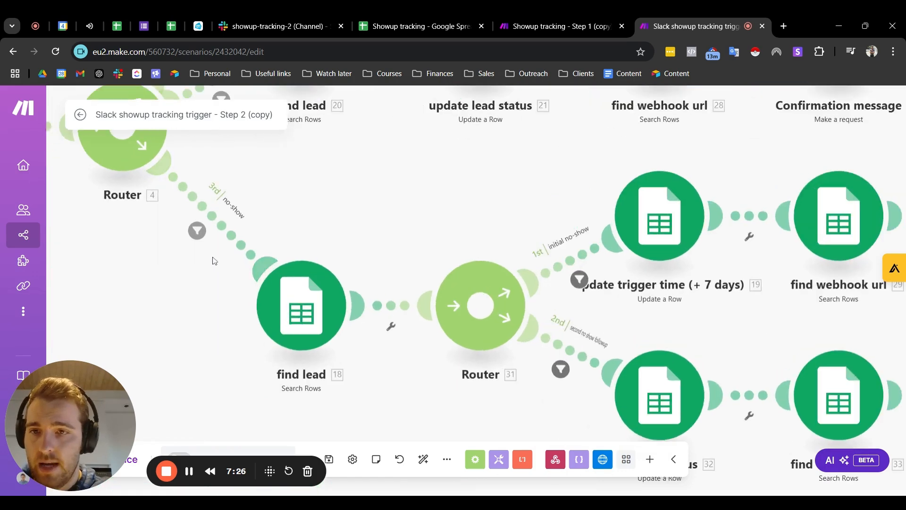
{"action": "left_click_drag", "start_coordinate": [213, 197], "coordinate": [149, 200]}
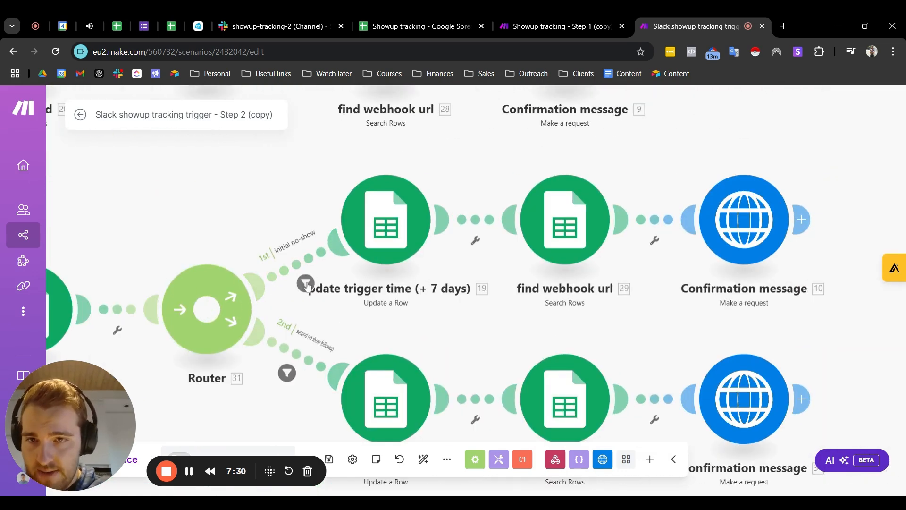
{"action": "left_click", "coordinate": [305, 283]}
{"action": "left_click", "coordinate": [575, 127]}
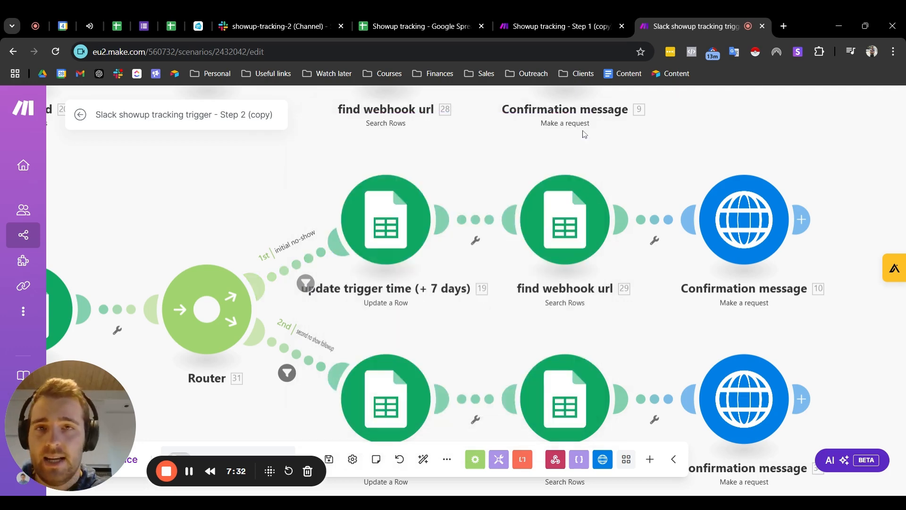
Step: Check the No show (initial) and No show (defnitive) statuses in the spreadsheet's bookings sheet and return to the Step 2 scenario
{"action": "left_click", "coordinate": [437, 34]}
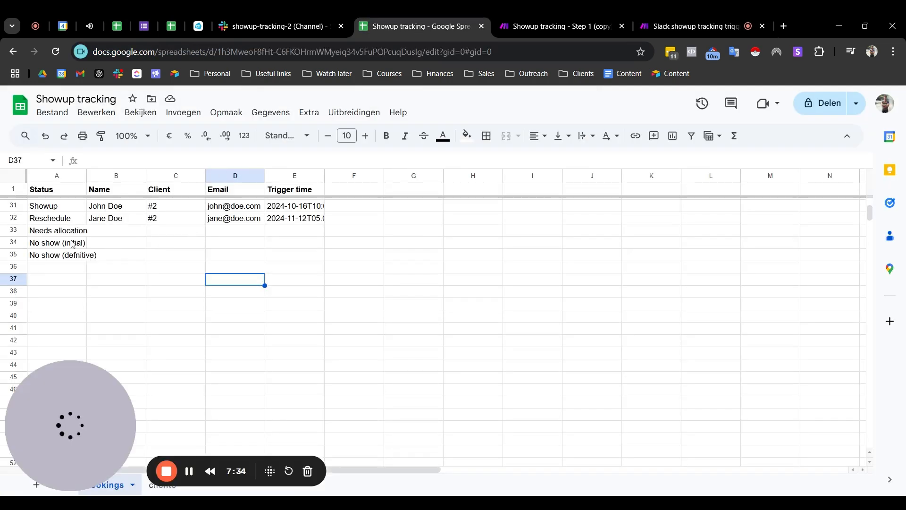
{"action": "left_click_drag", "start_coordinate": [57, 242], "coordinate": [72, 259]}
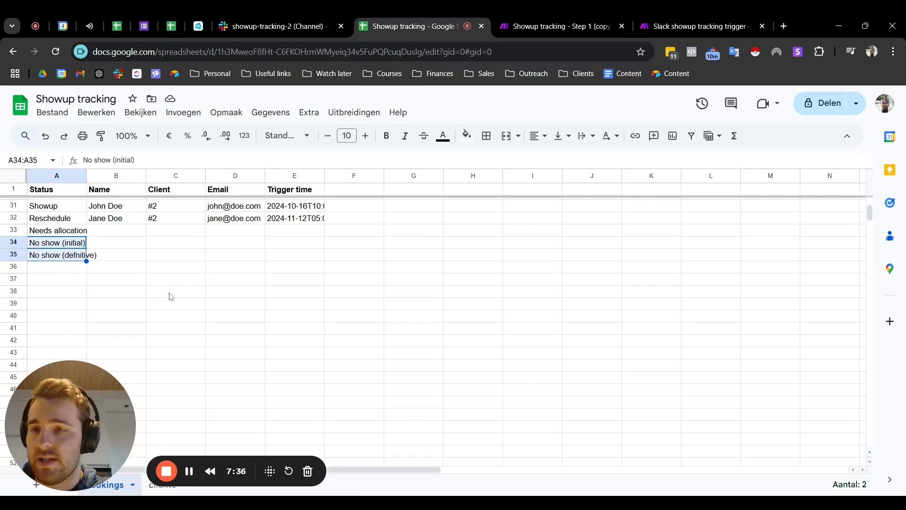
{"action": "left_click", "coordinate": [171, 297]}
{"action": "left_click", "coordinate": [56, 247]}
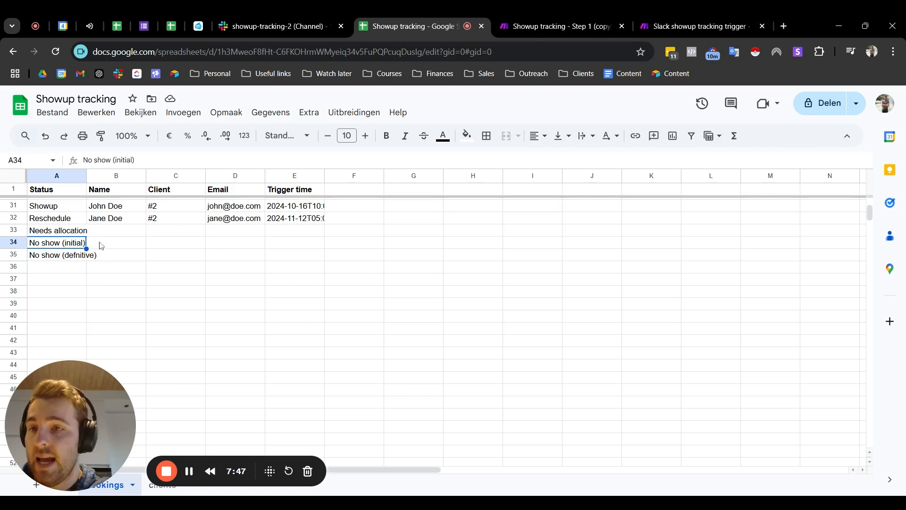
{"action": "left_click", "coordinate": [59, 290]}
{"action": "left_click_drag", "start_coordinate": [71, 257], "coordinate": [137, 265]}
{"action": "left_click", "coordinate": [126, 295]}
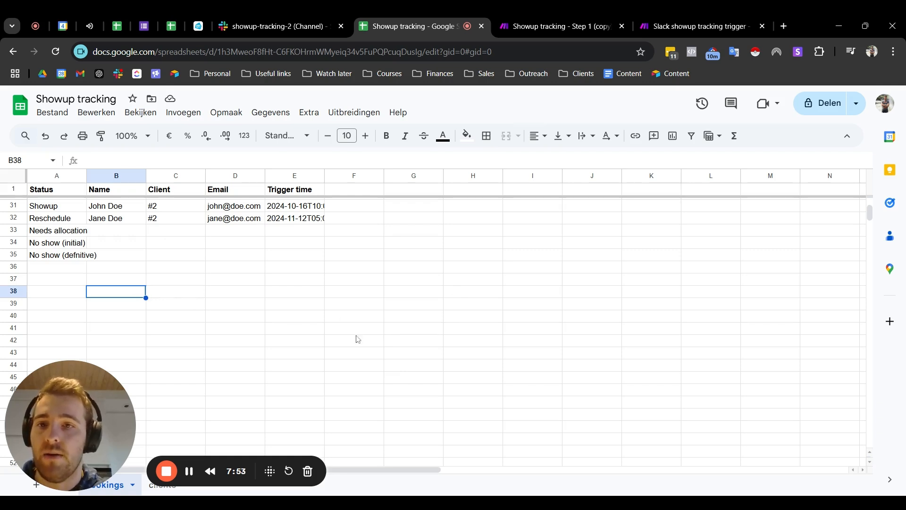
{"action": "left_click", "coordinate": [655, 26]}
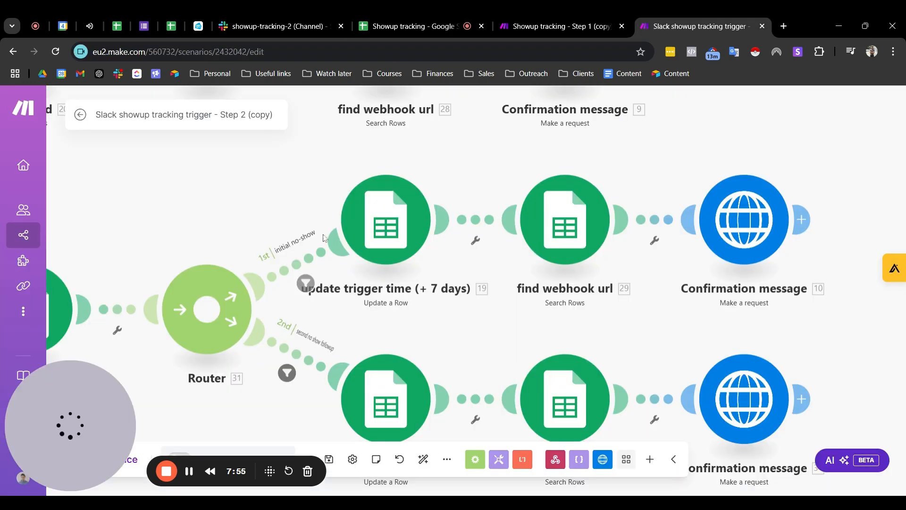
Step: Review how the update trigger time (+ 7 days) module maps the row number, Status and Trigger time values, and close its settings
{"action": "scroll", "coordinate": [326, 278], "scroll_direction": "up", "scroll_amount": 3}
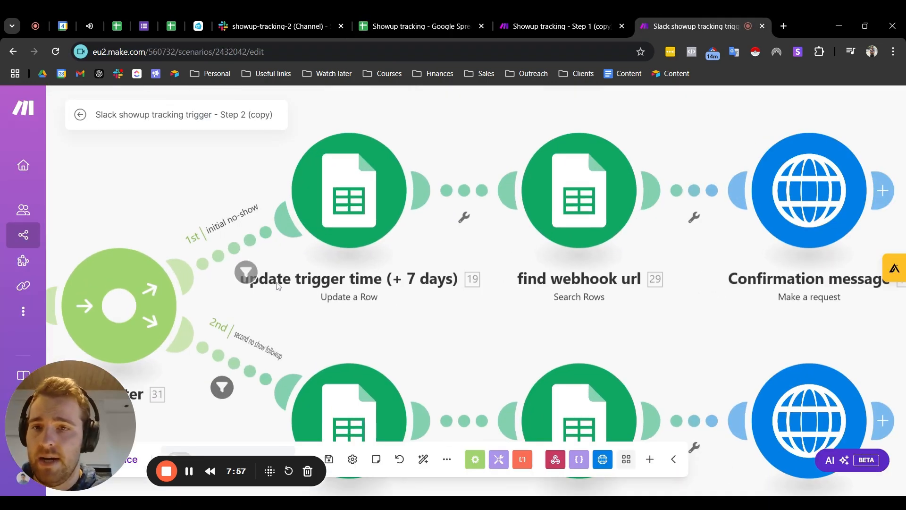
{"action": "scroll", "coordinate": [282, 286], "scroll_direction": "down", "scroll_amount": 2}
{"action": "scroll", "coordinate": [330, 253], "scroll_direction": "up", "scroll_amount": 2}
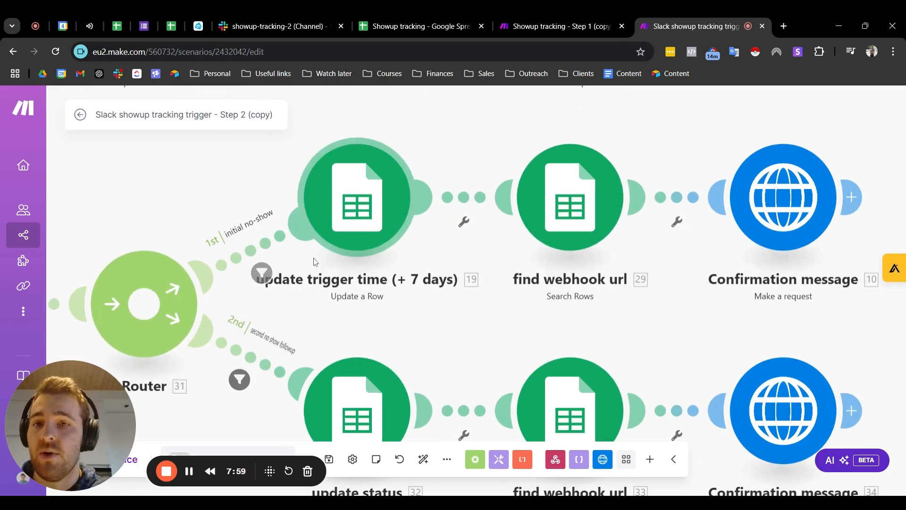
{"action": "left_click", "coordinate": [368, 207]}
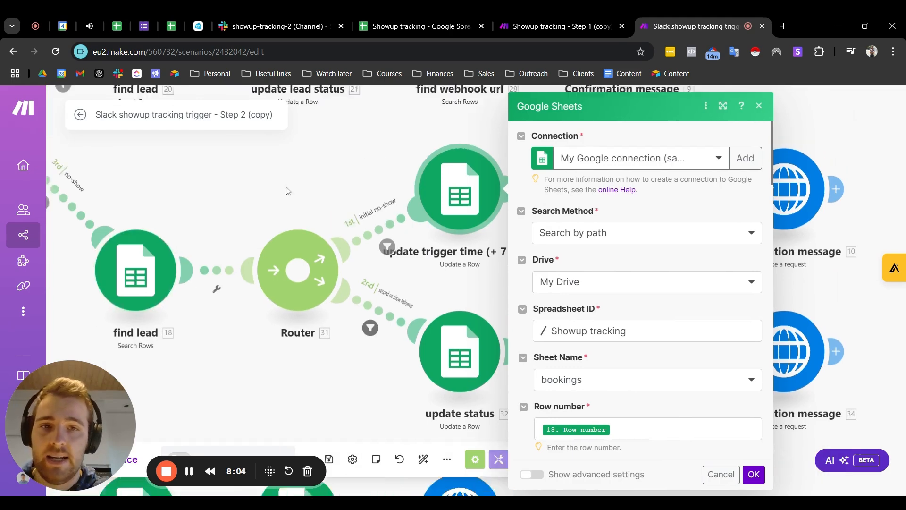
{"action": "scroll", "coordinate": [448, 240], "scroll_direction": "down", "scroll_amount": 5}
{"action": "scroll", "coordinate": [449, 240], "scroll_direction": "down", "scroll_amount": 3}
{"action": "scroll", "coordinate": [446, 220], "scroll_direction": "up", "scroll_amount": 3}
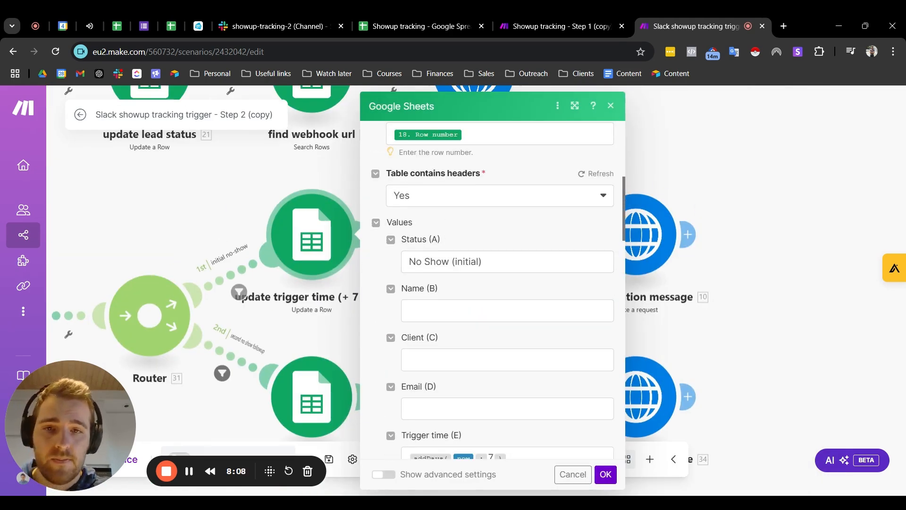
{"action": "scroll", "coordinate": [478, 265], "scroll_direction": "down", "scroll_amount": 5}
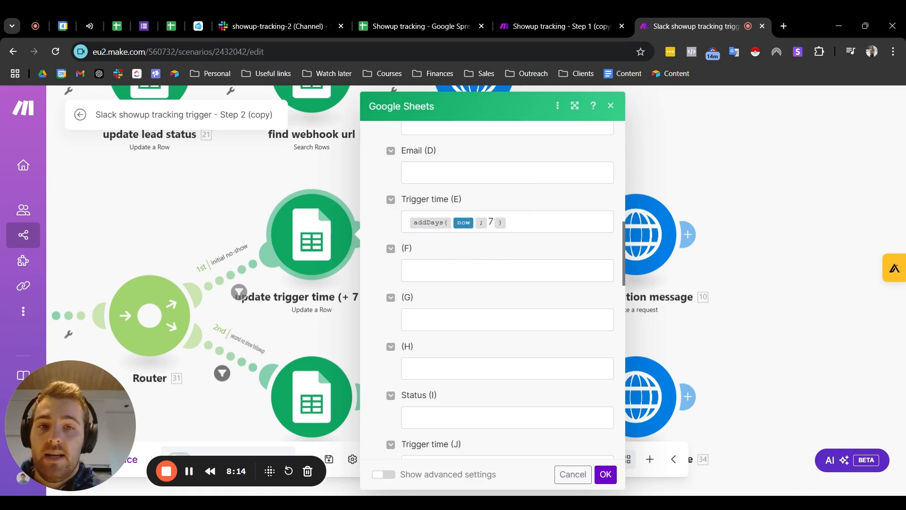
{"action": "scroll", "coordinate": [467, 283], "scroll_direction": "up", "scroll_amount": 1}
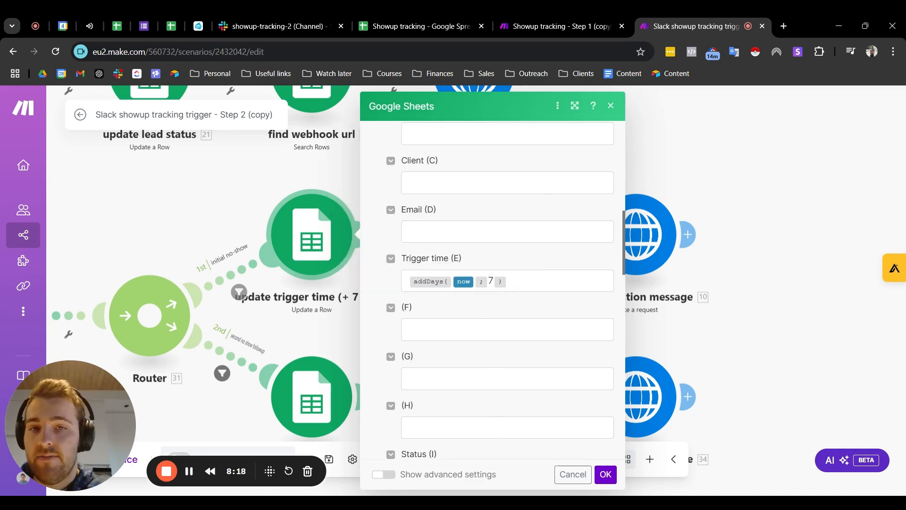
{"action": "left_click", "coordinate": [610, 105]}
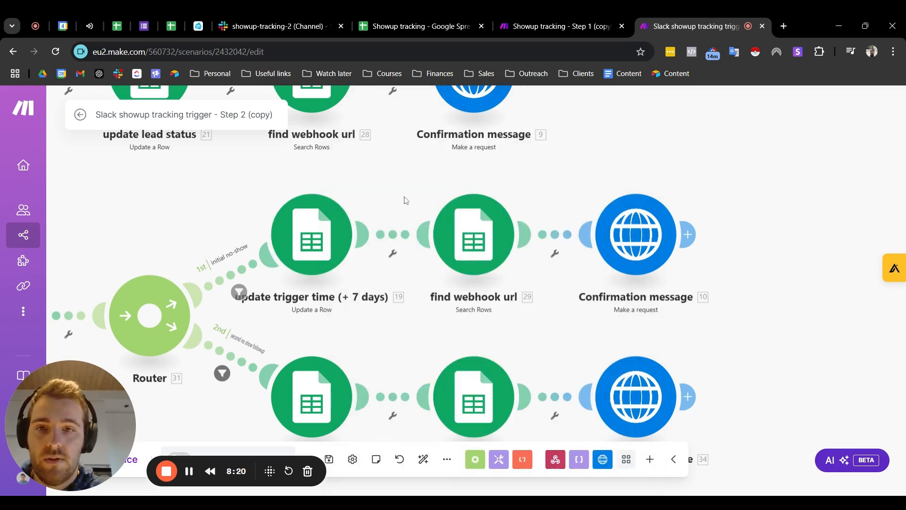
Step: Review the update status module's row number and Status mapping, and inspect the "second no show followup" filter condition on its route
{"action": "left_click_drag", "start_coordinate": [385, 199], "coordinate": [343, 167]}
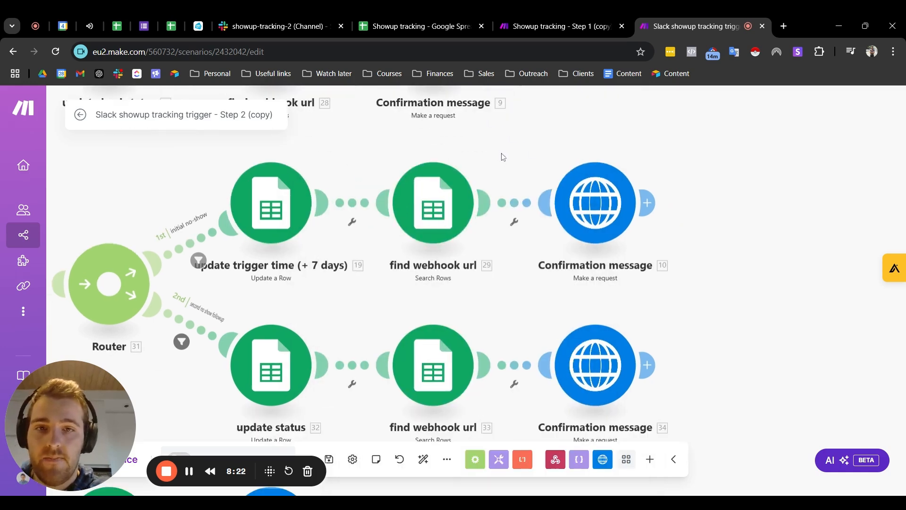
{"action": "left_click_drag", "start_coordinate": [504, 154], "coordinate": [455, 175]}
{"action": "left_click_drag", "start_coordinate": [507, 164], "coordinate": [518, 147]}
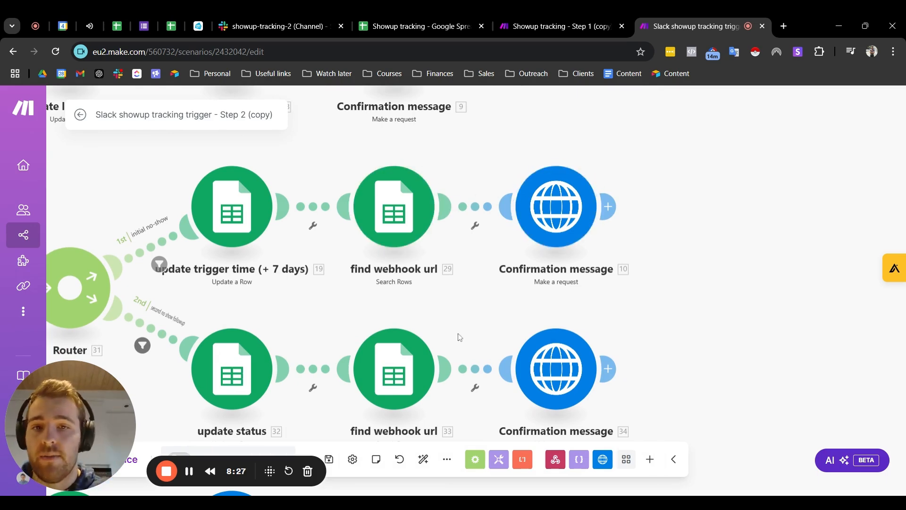
{"action": "left_click_drag", "start_coordinate": [468, 338], "coordinate": [488, 281]}
{"action": "left_click_drag", "start_coordinate": [299, 255], "coordinate": [399, 211]}
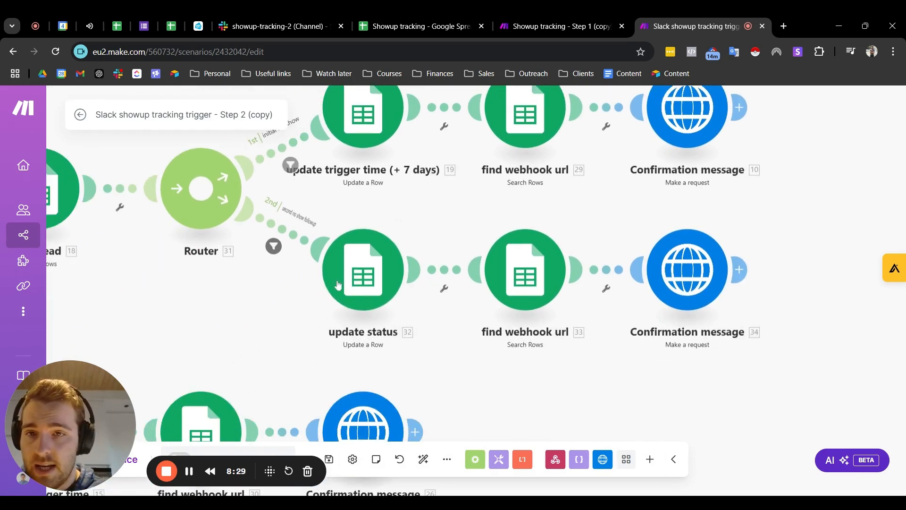
{"action": "scroll", "coordinate": [357, 283], "scroll_direction": "up", "scroll_amount": 2}
{"action": "left_click", "coordinate": [365, 284]}
{"action": "scroll", "coordinate": [562, 222], "scroll_direction": "down", "scroll_amount": 6}
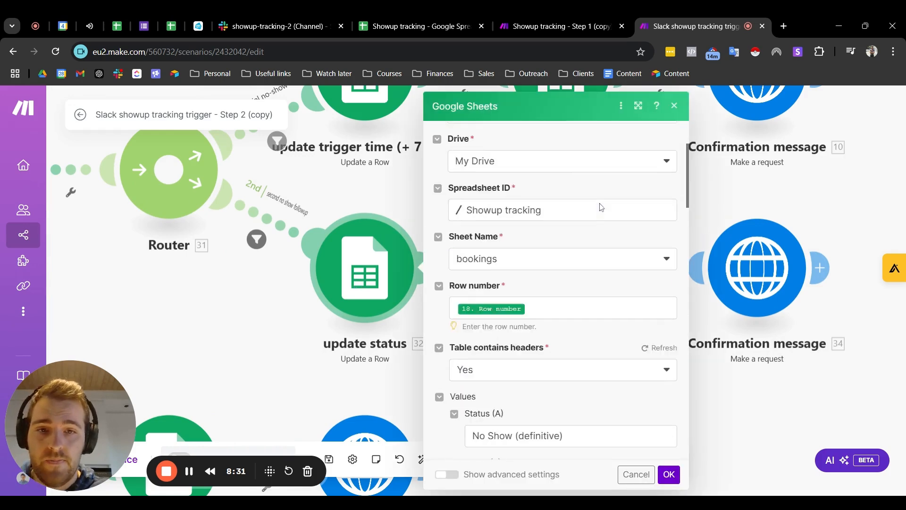
{"action": "left_click", "coordinate": [256, 240]}
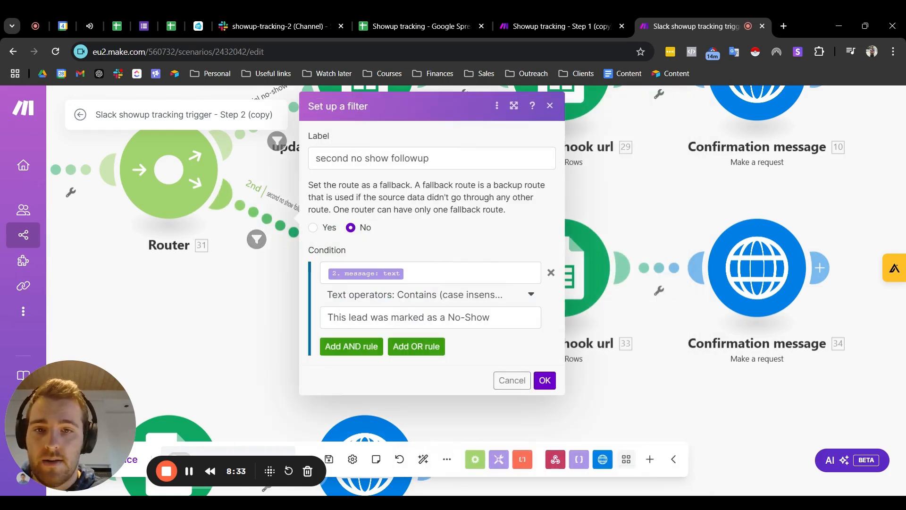
{"action": "left_click", "coordinate": [551, 107]}
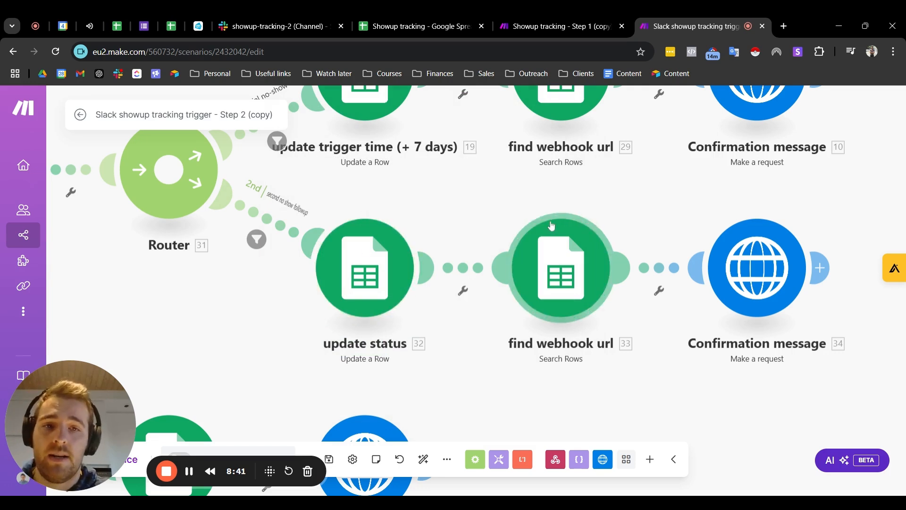
Step: Check the Confirmation message HTTP request at the end of the second no-show route and close its settings
{"action": "left_click_drag", "start_coordinate": [493, 201], "coordinate": [418, 166]}
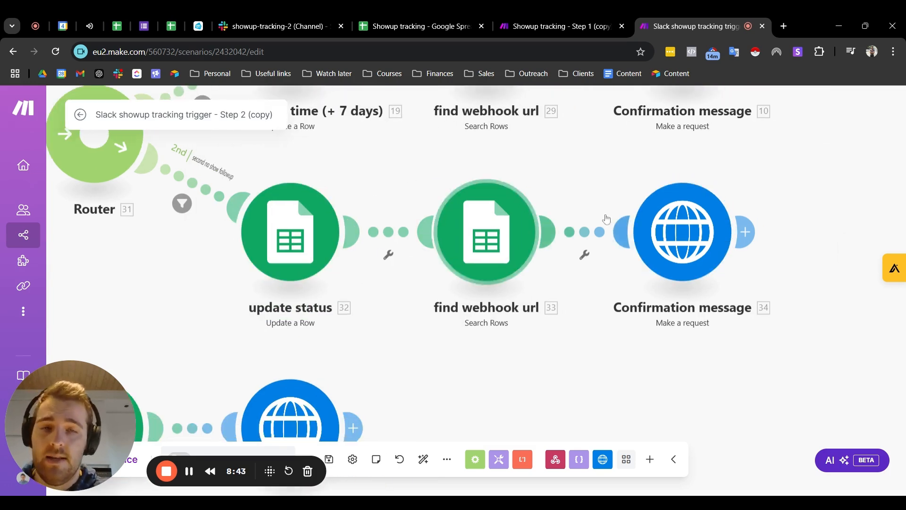
{"action": "left_click_drag", "start_coordinate": [574, 195], "coordinate": [510, 226]}
{"action": "left_click", "coordinate": [623, 266]}
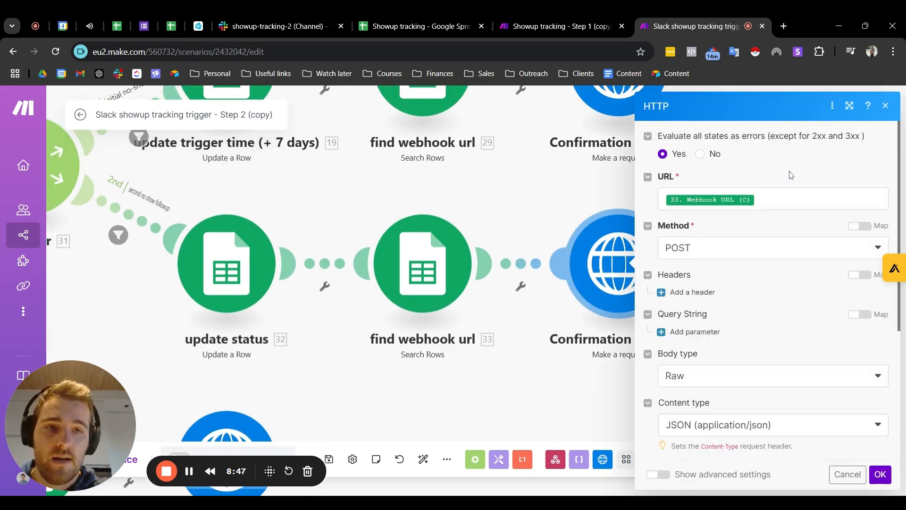
{"action": "left_click", "coordinate": [886, 106]}
Step: Inspect the "reschedule time submitted" filter condition on the first router's second route and close it
{"action": "scroll", "coordinate": [470, 184], "scroll_direction": "down", "scroll_amount": 5}
{"action": "left_click_drag", "start_coordinate": [268, 278], "coordinate": [327, 233]}
{"action": "scroll", "coordinate": [283, 232], "scroll_direction": "down", "scroll_amount": 2}
{"action": "left_click_drag", "start_coordinate": [257, 239], "coordinate": [305, 289]}
{"action": "scroll", "coordinate": [305, 289], "scroll_direction": "up", "scroll_amount": 4}
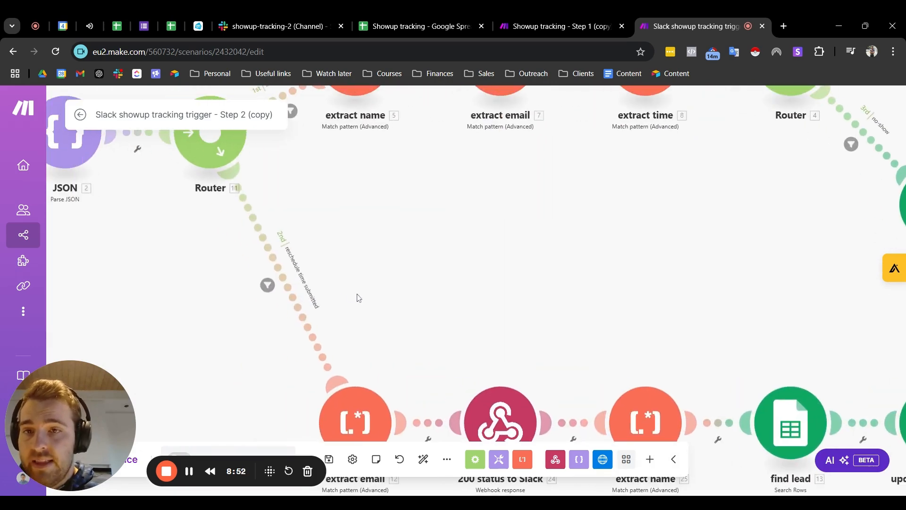
{"action": "left_click", "coordinate": [272, 286]}
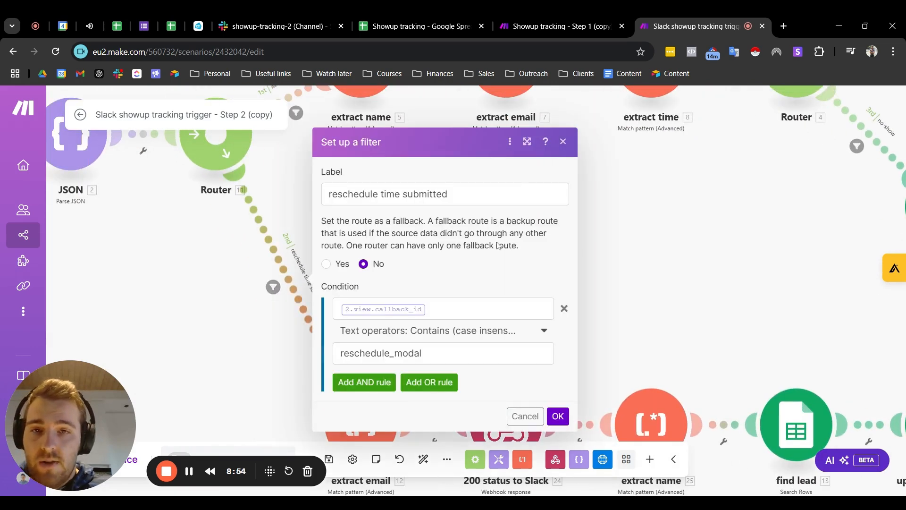
{"action": "left_click", "coordinate": [563, 141]}
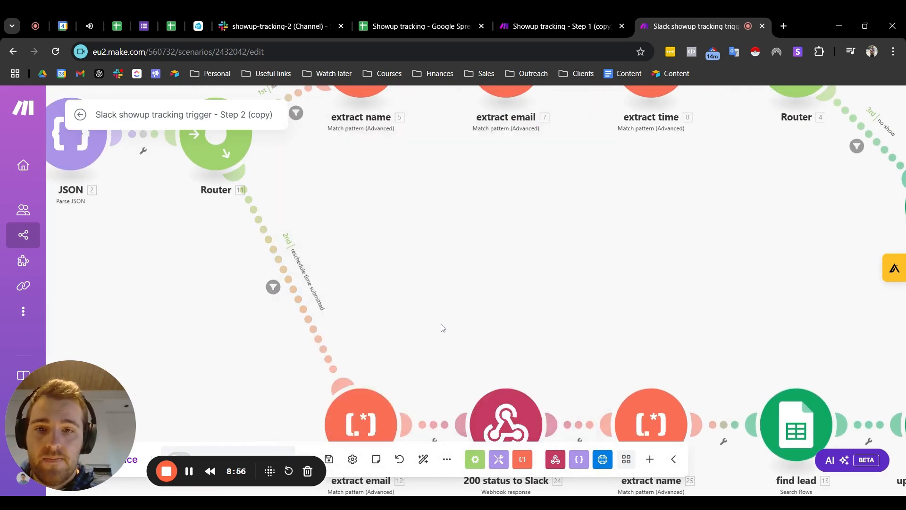
Step: Review the settings of the 200 status to Slack webhook response on the reschedule route and close them
{"action": "left_click_drag", "start_coordinate": [461, 310], "coordinate": [437, 174]}
{"action": "scroll", "coordinate": [398, 195], "scroll_direction": "up", "scroll_amount": 1}
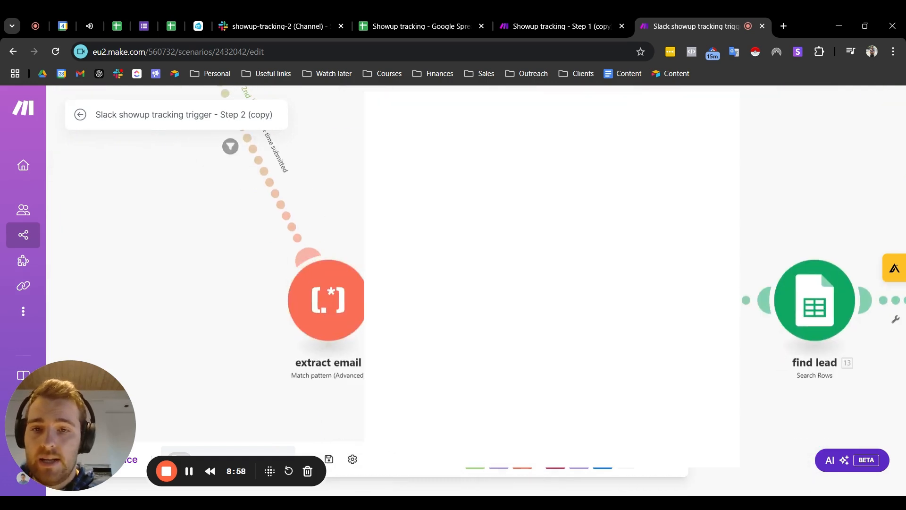
{"action": "left_click", "coordinate": [490, 301]}
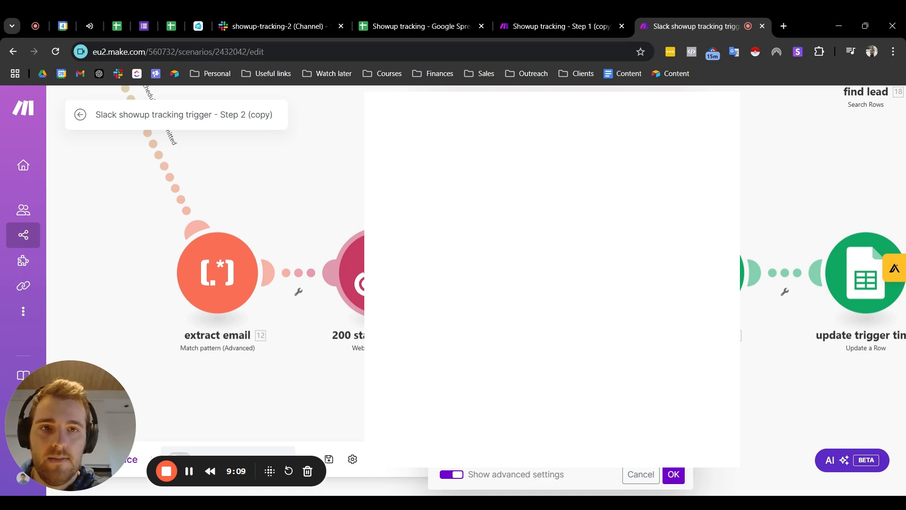
{"action": "left_click", "coordinate": [424, 216]}
{"action": "left_click_drag", "start_coordinate": [426, 215], "coordinate": [222, 216]}
{"action": "scroll", "coordinate": [630, 203], "scroll_direction": "down", "scroll_amount": 3}
{"action": "scroll", "coordinate": [631, 203], "scroll_direction": "up", "scroll_amount": 3}
{"action": "left_click", "coordinate": [635, 106]}
Step: Review how the reschedule route's update trigger time module maps Trigger time (E), and close its settings
{"action": "left_click_drag", "start_coordinate": [529, 194], "coordinate": [390, 210]}
{"action": "left_click", "coordinate": [399, 264]}
{"action": "scroll", "coordinate": [580, 254], "scroll_direction": "down", "scroll_amount": 7}
{"action": "scroll", "coordinate": [524, 236], "scroll_direction": "down", "scroll_amount": 5}
{"action": "scroll", "coordinate": [515, 274], "scroll_direction": "up", "scroll_amount": 2}
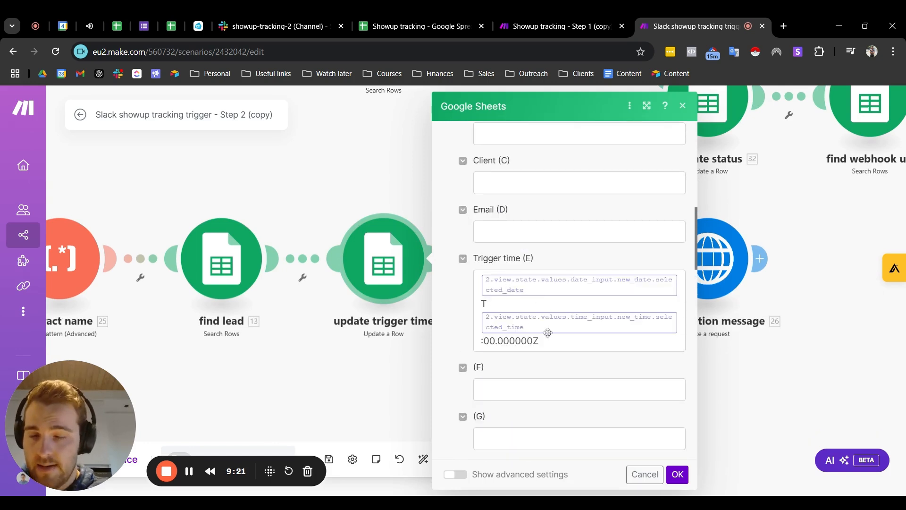
{"action": "left_click", "coordinate": [683, 106]}
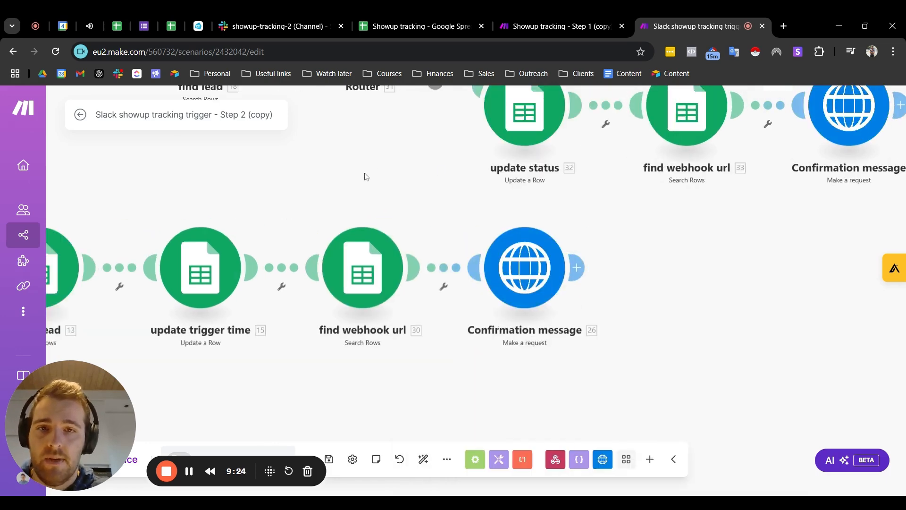
Step: Check the Confirmation message HTTP request at the end of the reschedule route and close its settings
{"action": "left_click", "coordinate": [527, 269]}
{"action": "scroll", "coordinate": [755, 283], "scroll_direction": "down", "scroll_amount": 5}
{"action": "left_click", "coordinate": [823, 107]}
Step: Examine the complete Step 2 scenario, with both main routes and all their branches in view
{"action": "scroll", "coordinate": [345, 189], "scroll_direction": "down", "scroll_amount": 6}
{"action": "scroll", "coordinate": [429, 229], "scroll_direction": "up", "scroll_amount": 5}
{"action": "scroll", "coordinate": [451, 195], "scroll_direction": "down", "scroll_amount": 5}
{"action": "left_click_drag", "start_coordinate": [449, 208], "coordinate": [393, 284]}
{"action": "left_click", "coordinate": [415, 26]}
{"action": "left_click", "coordinate": [694, 26]}
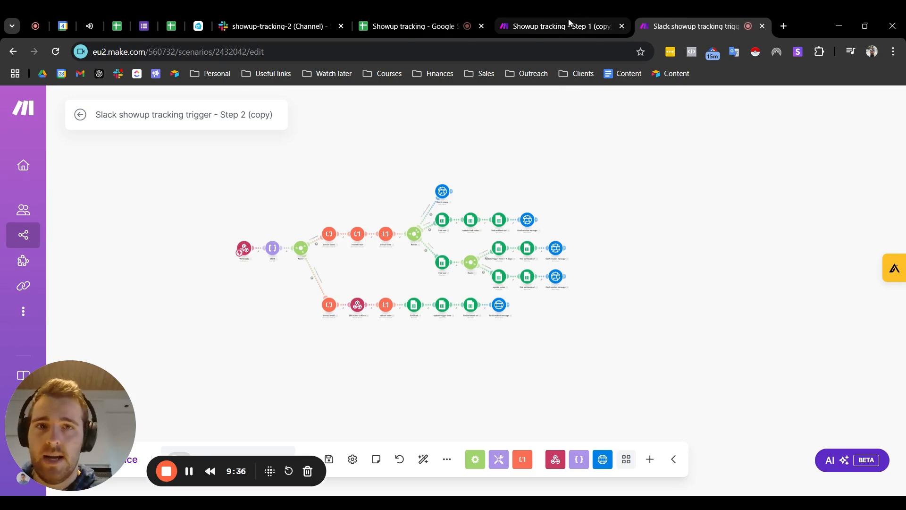
{"action": "scroll", "coordinate": [477, 172], "scroll_direction": "up", "scroll_amount": 2}
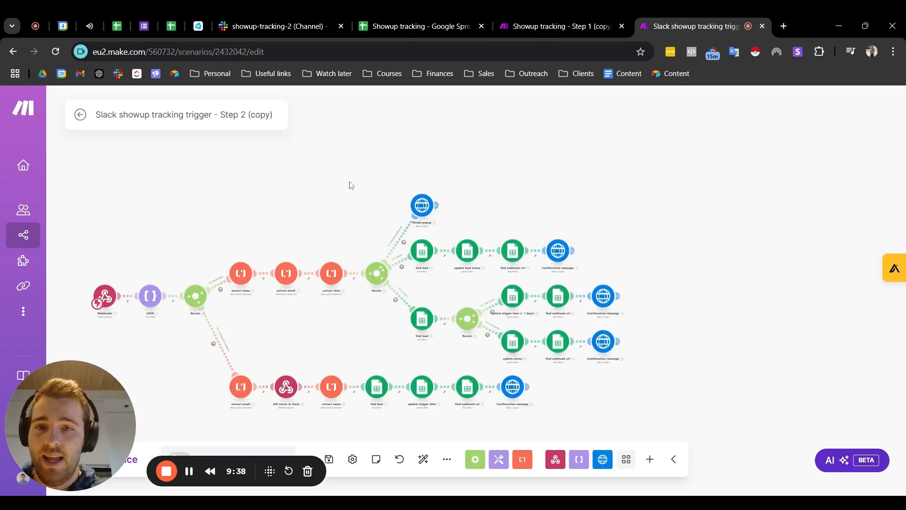
{"action": "scroll", "coordinate": [338, 184], "scroll_direction": "down", "scroll_amount": 2}
Step: Switch to the Showup tracking spreadsheet and review the lead statuses listed in the Status column
{"action": "left_click", "coordinate": [425, 28]}
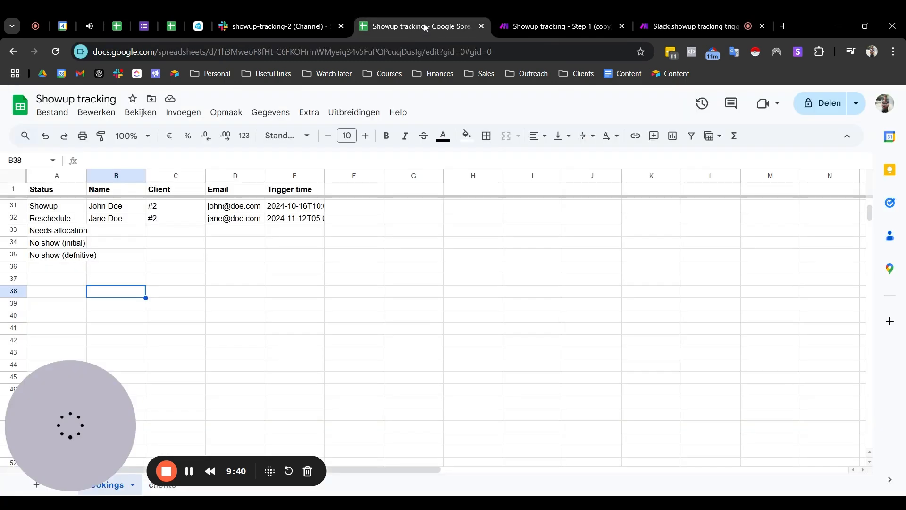
{"action": "left_click", "coordinate": [166, 256]}
{"action": "left_click", "coordinate": [101, 242]}
{"action": "left_click", "coordinate": [262, 292]}
{"action": "left_click", "coordinate": [527, 296]}
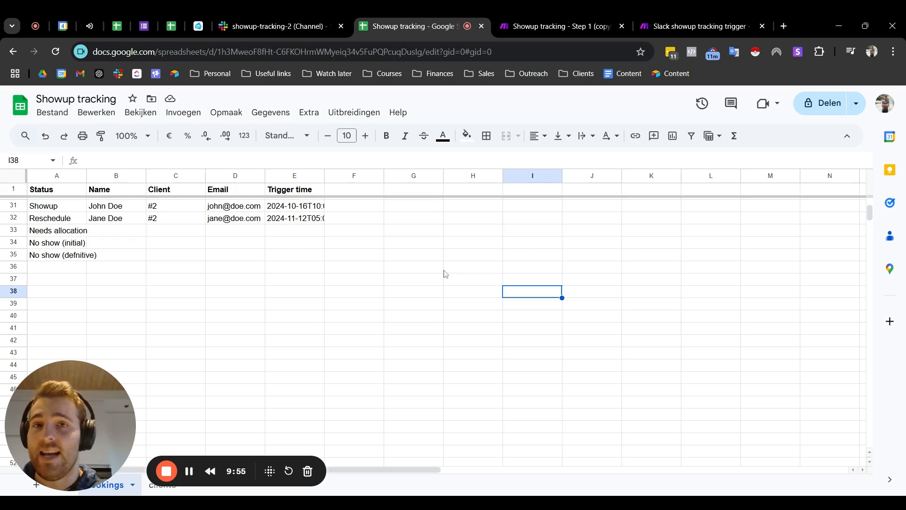
Step: Revisit the router in the Make Step 1 scenario and return to the Step 2 scenario to recap its overall flow
{"action": "left_click", "coordinate": [529, 24]}
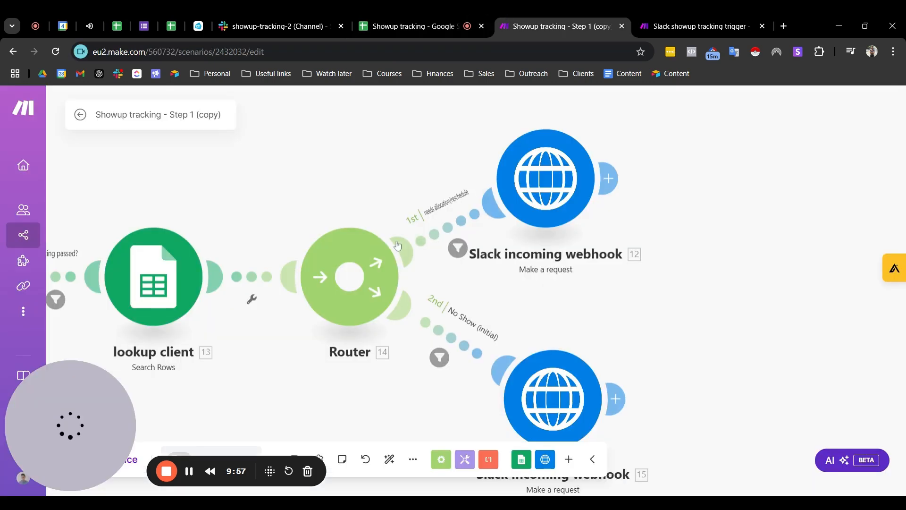
{"action": "left_click", "coordinate": [679, 19]}
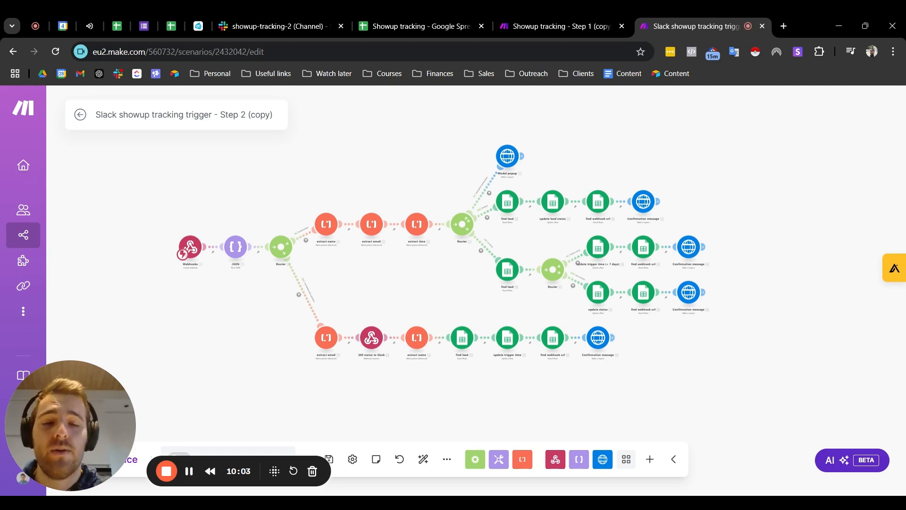
{"action": "left_click_drag", "start_coordinate": [752, 277], "coordinate": [704, 271]}
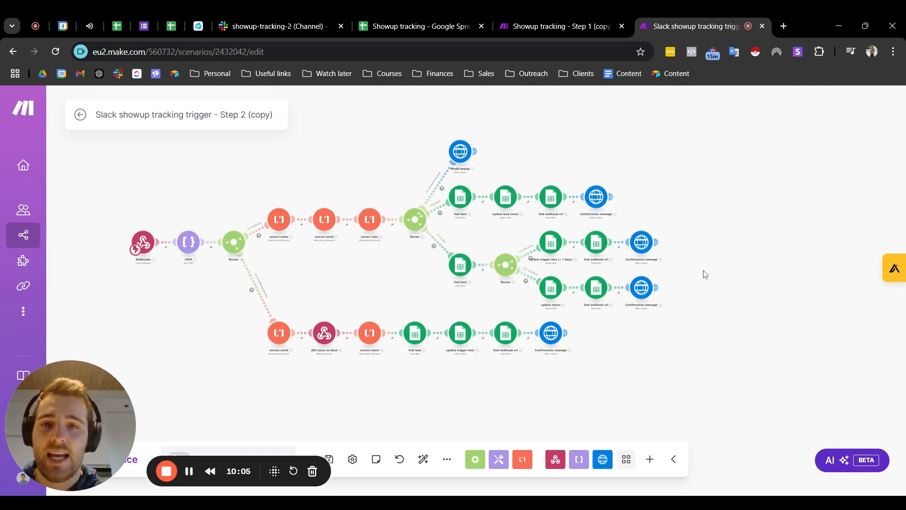
{"action": "left_click_drag", "start_coordinate": [341, 293], "coordinate": [377, 341]}
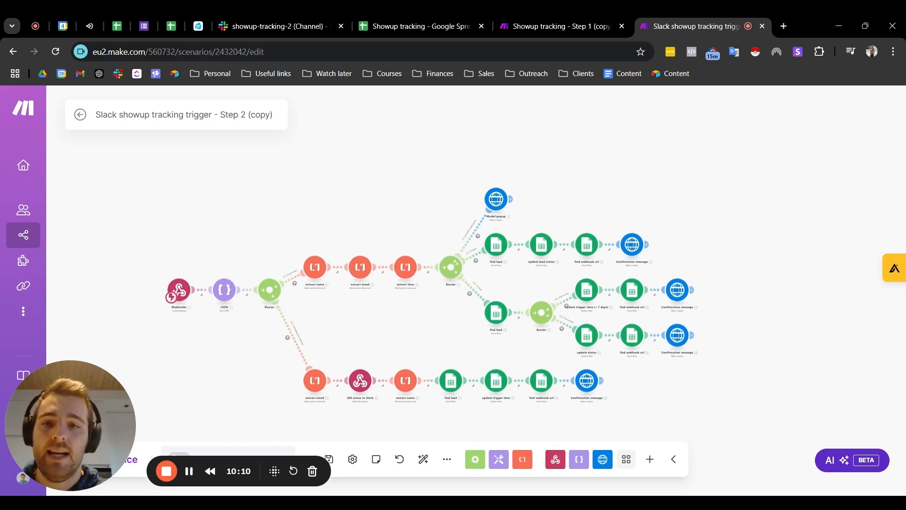
{"action": "left_click_drag", "start_coordinate": [402, 319], "coordinate": [405, 302]}
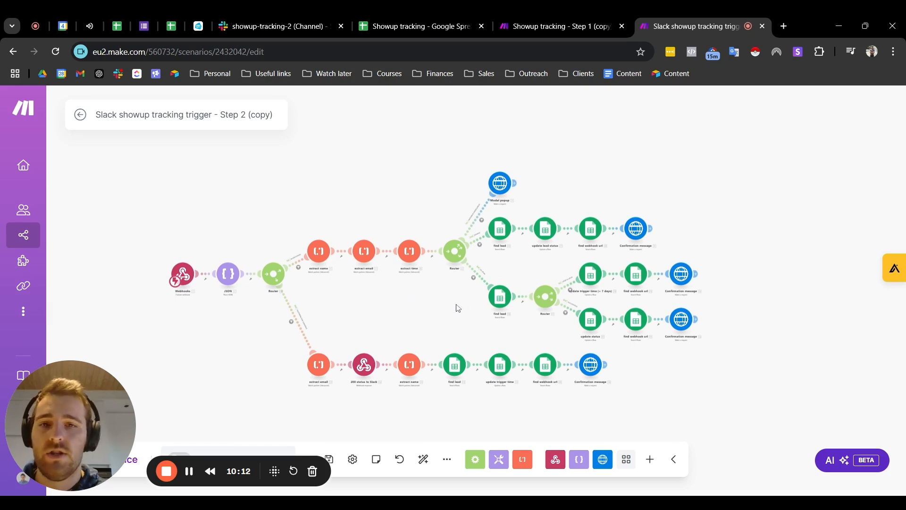